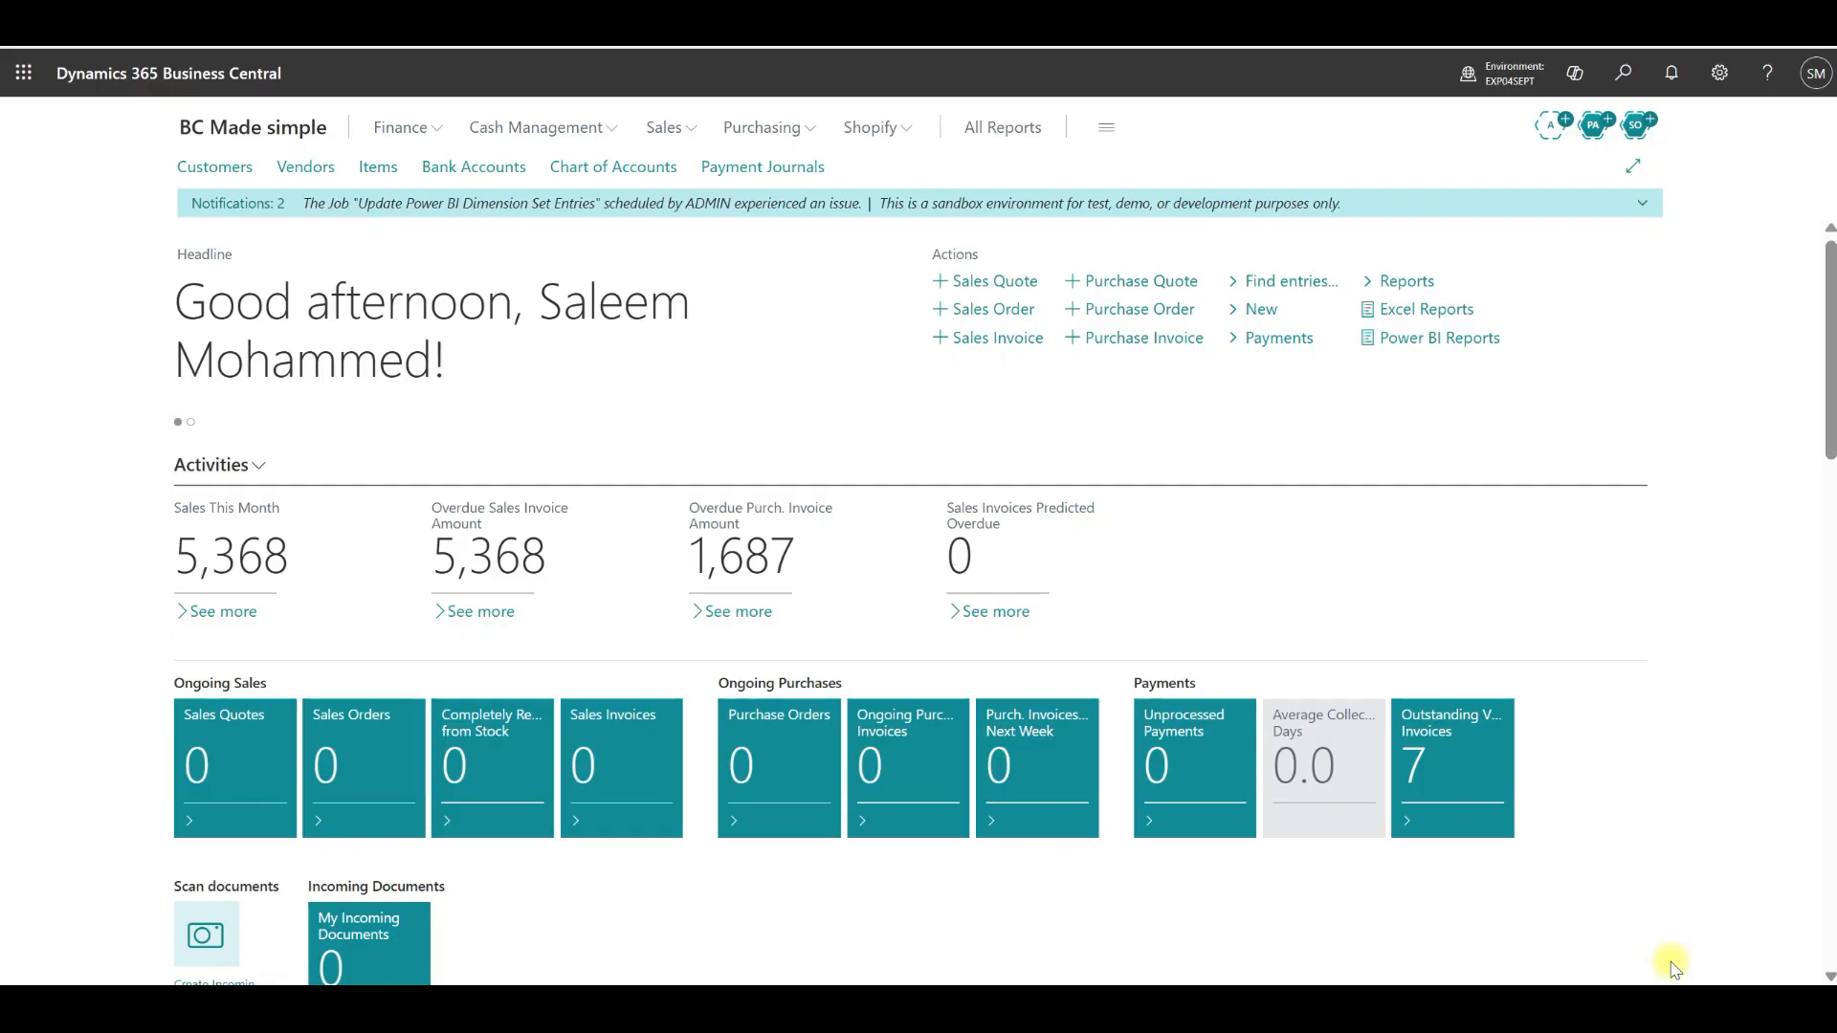
# Step: Search for posted purchase, open the Posted Purchase Invoices list and hide its details pane
pyautogui.click(1623, 75)
pyautogui.click(863, 184)
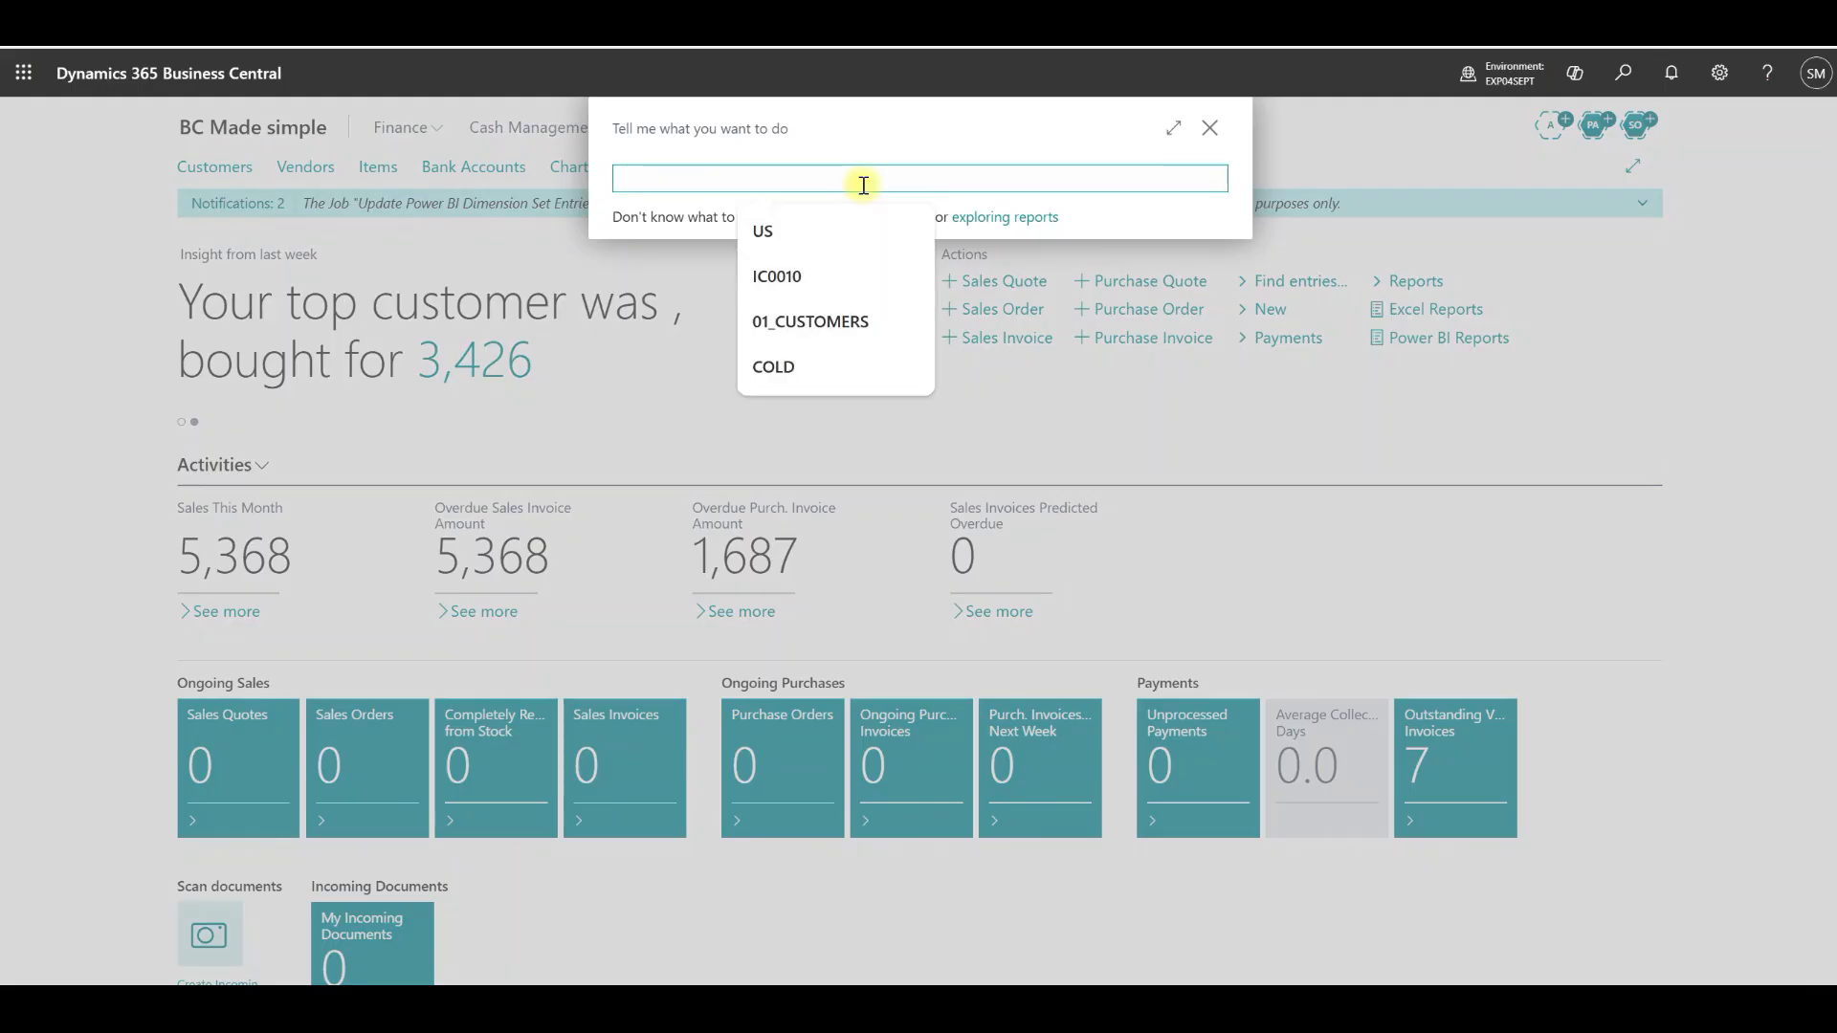
pyautogui.write('poste')
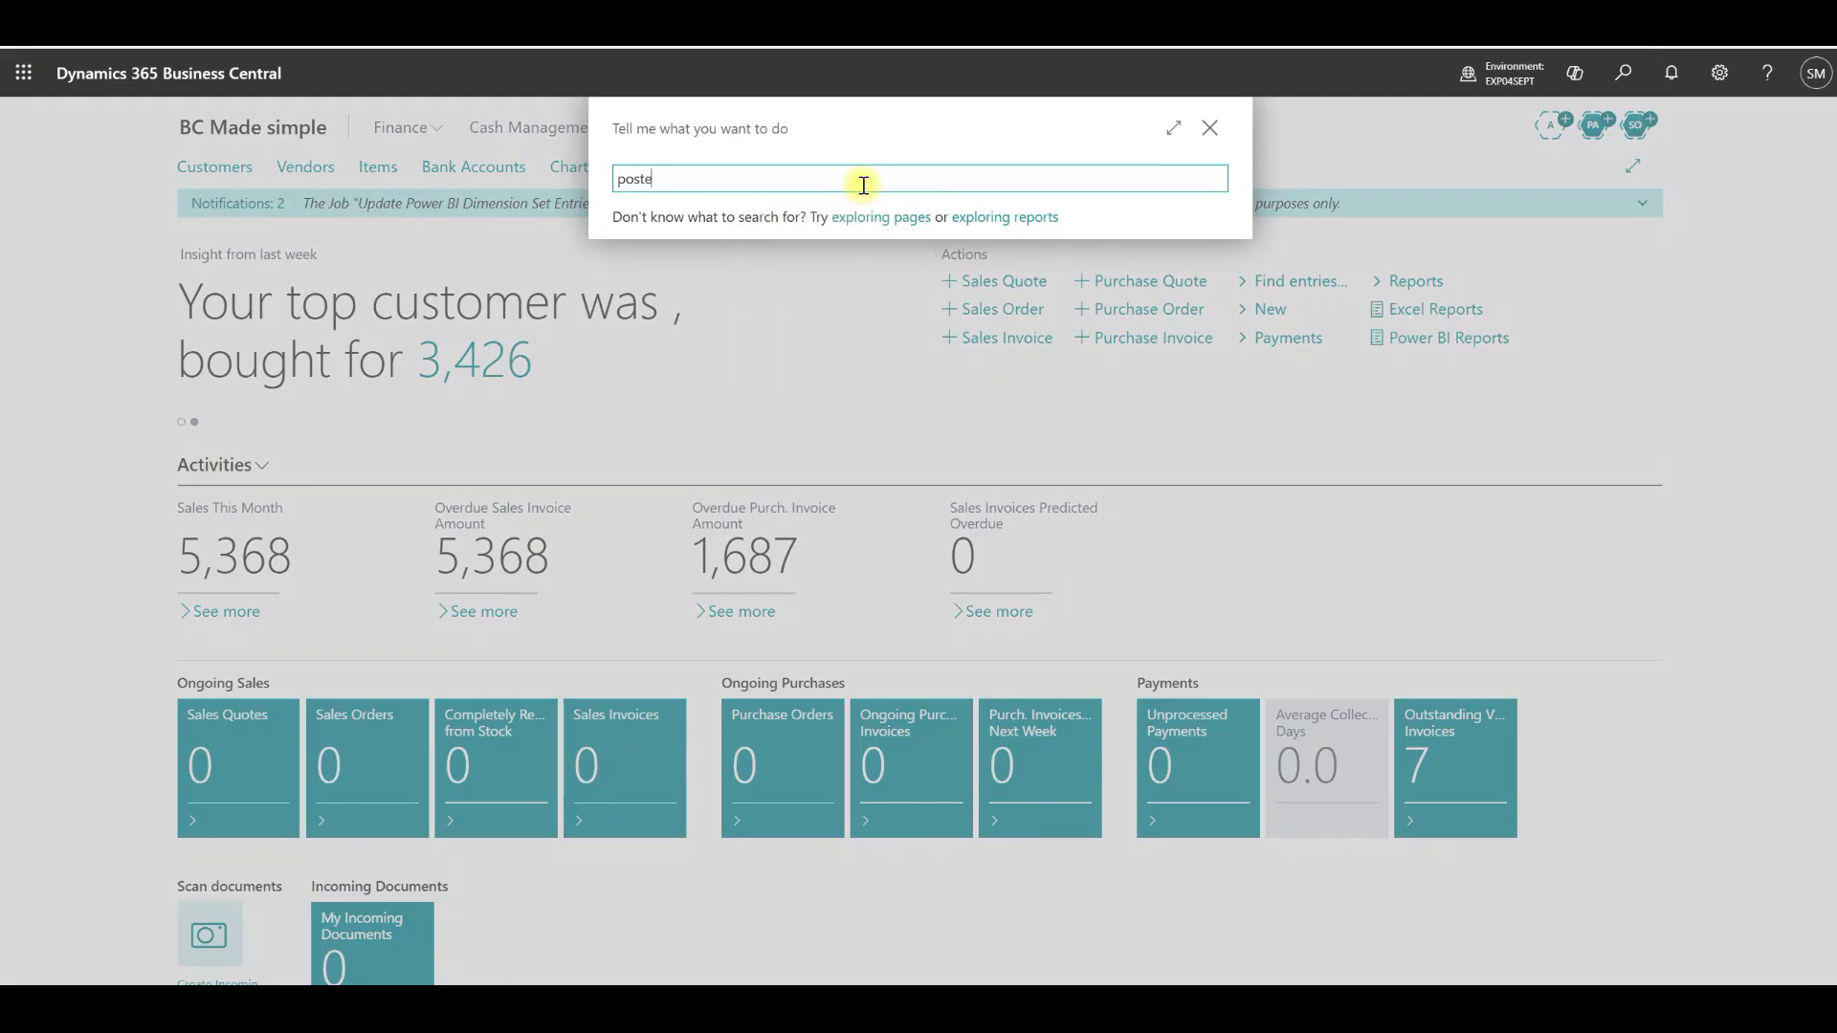
pyautogui.write('d purchase')
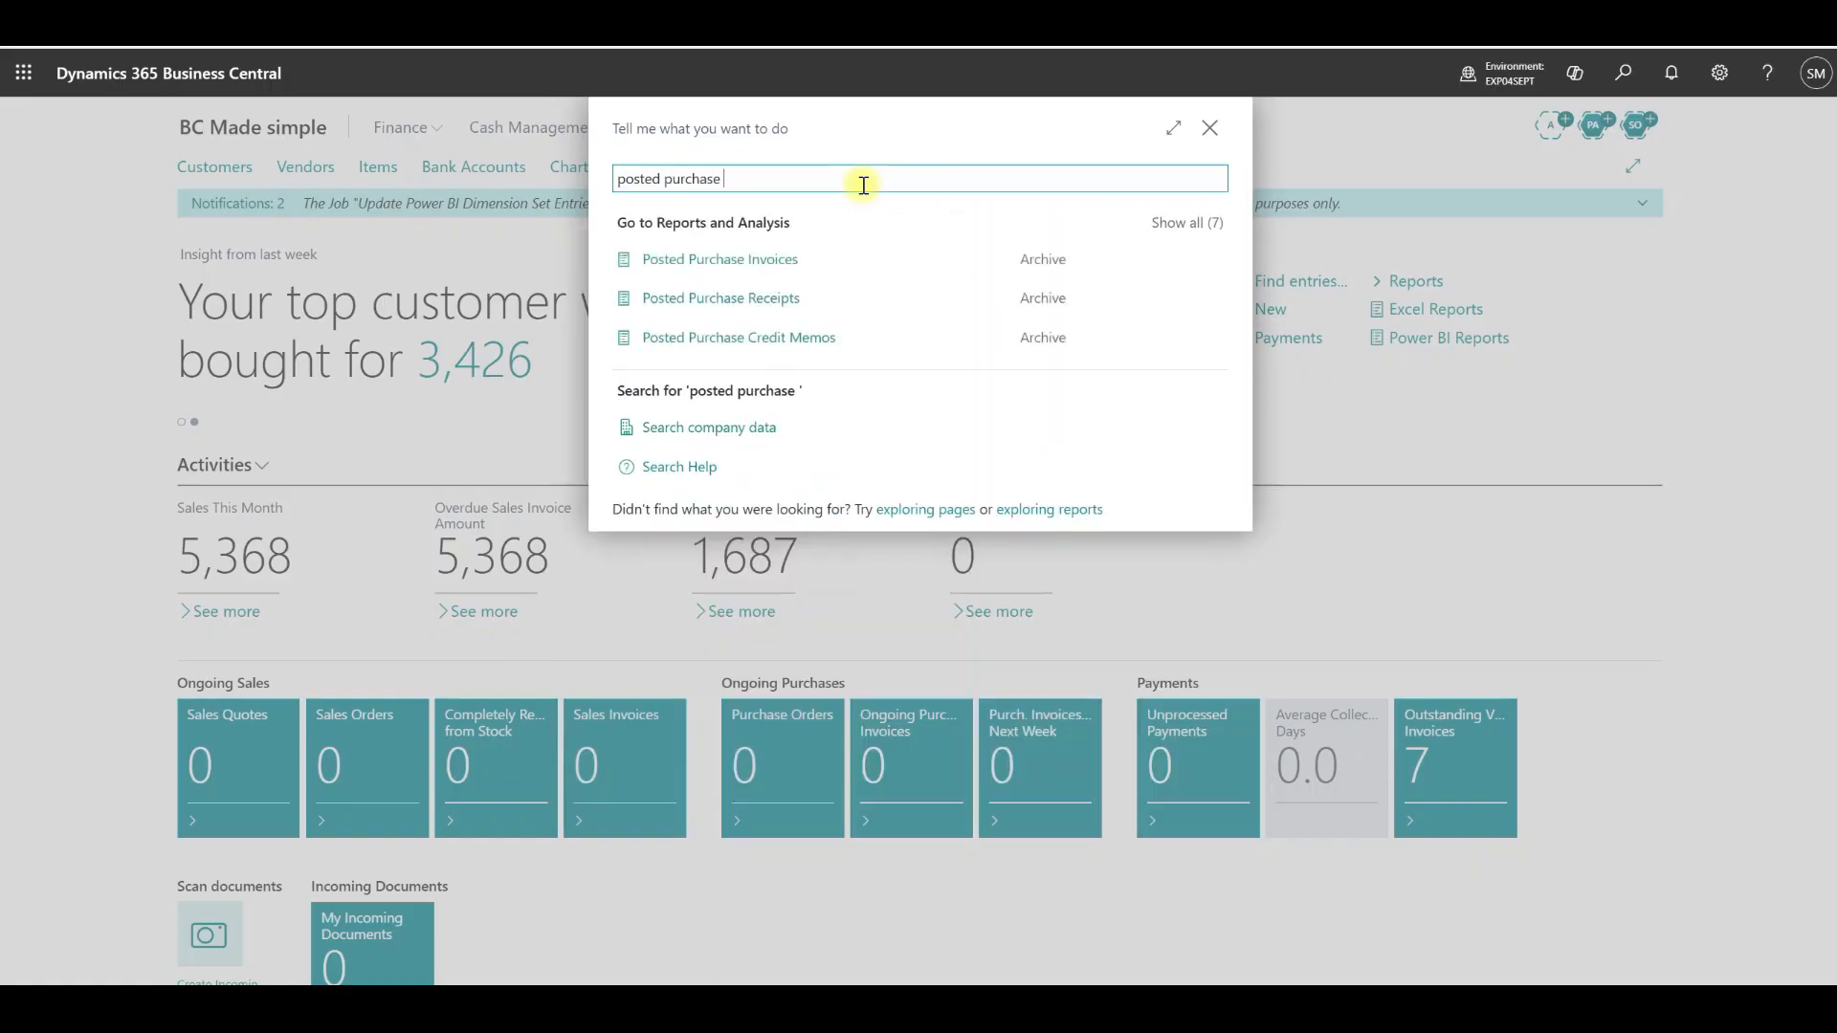
pyautogui.click(777, 256)
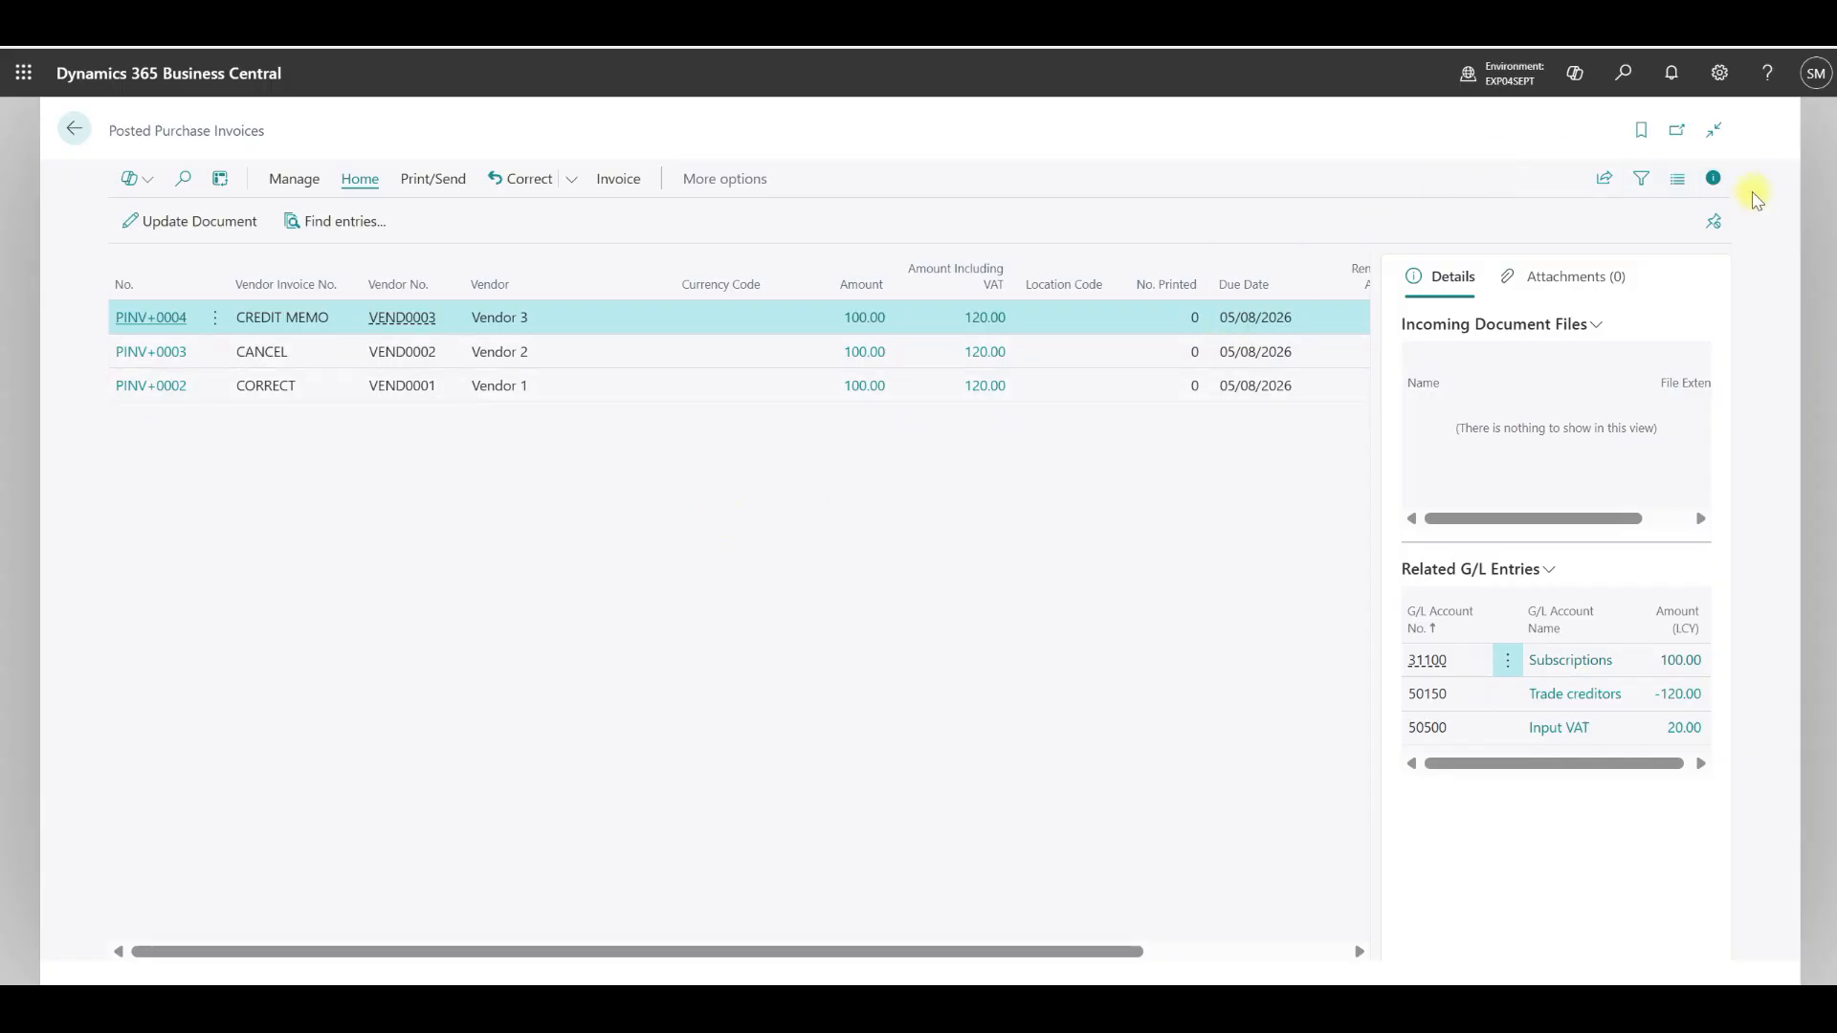
pyautogui.click(1712, 180)
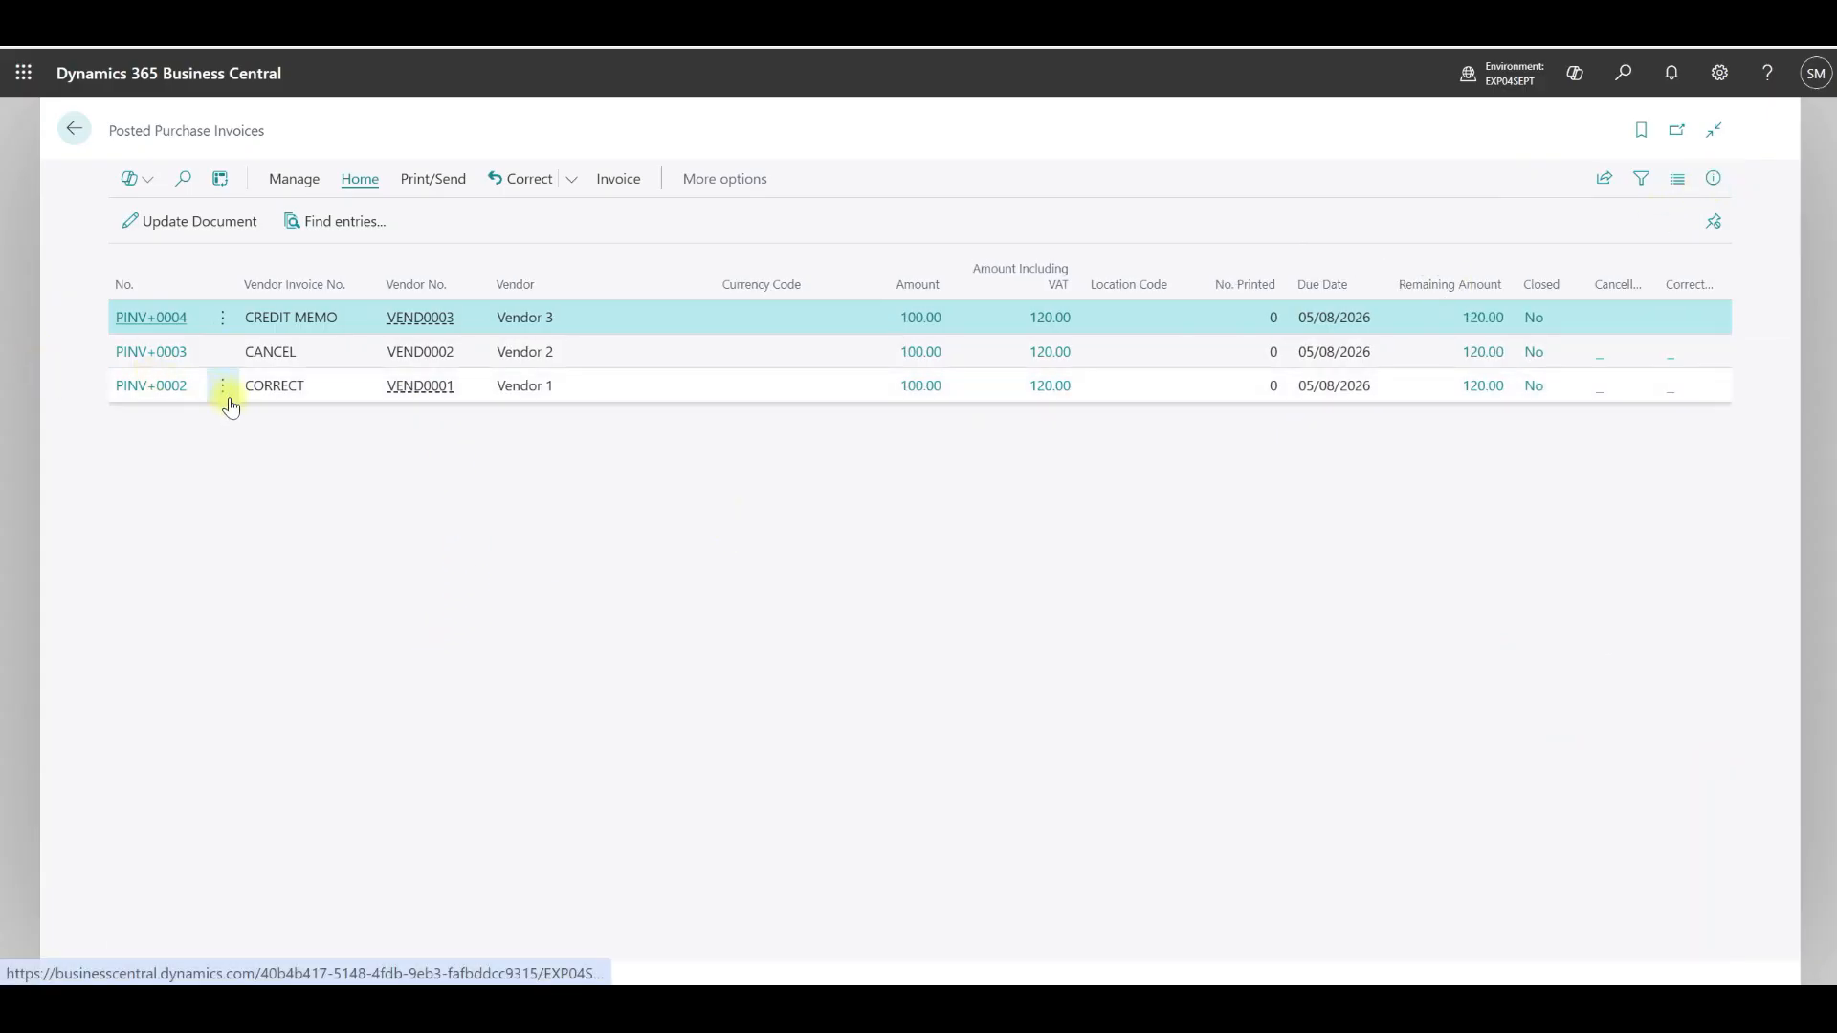
# Step: Open Vendor 1's posted invoice CORRECT with all General fields shown and run Correct on it, accepting the differing posting date
pyautogui.click(145, 387)
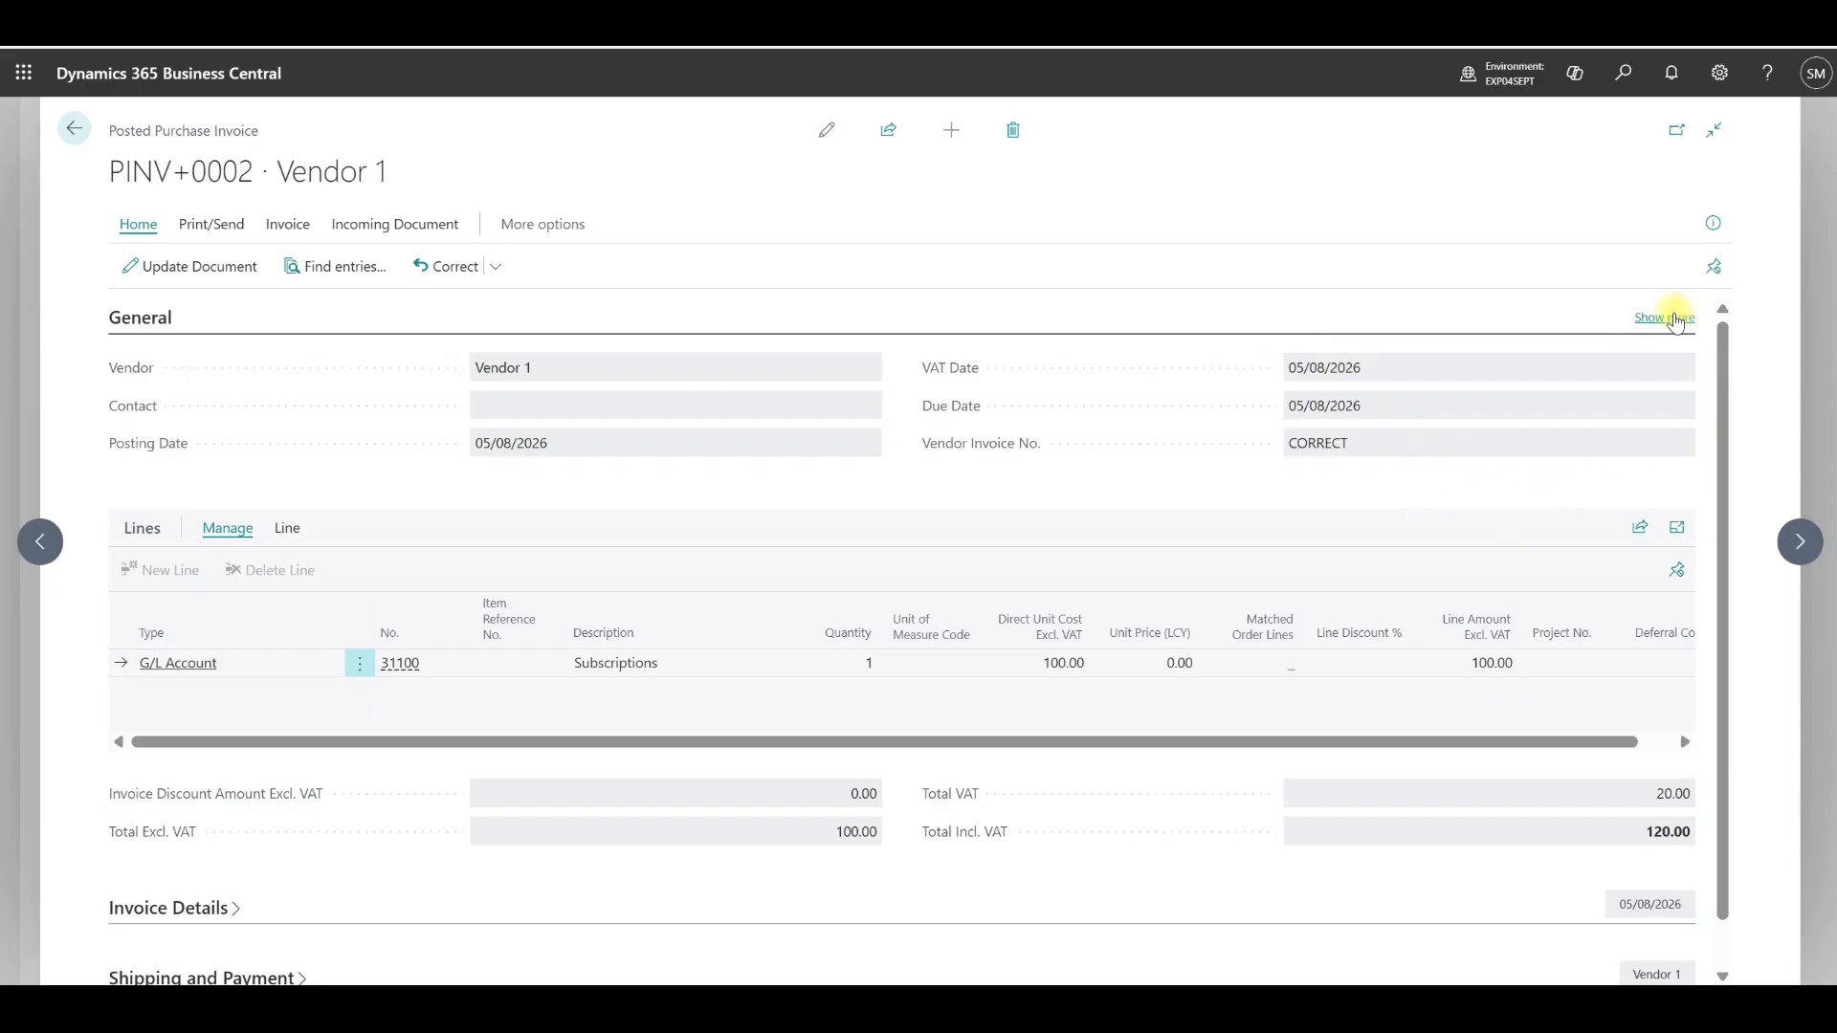
pyautogui.click(1673, 319)
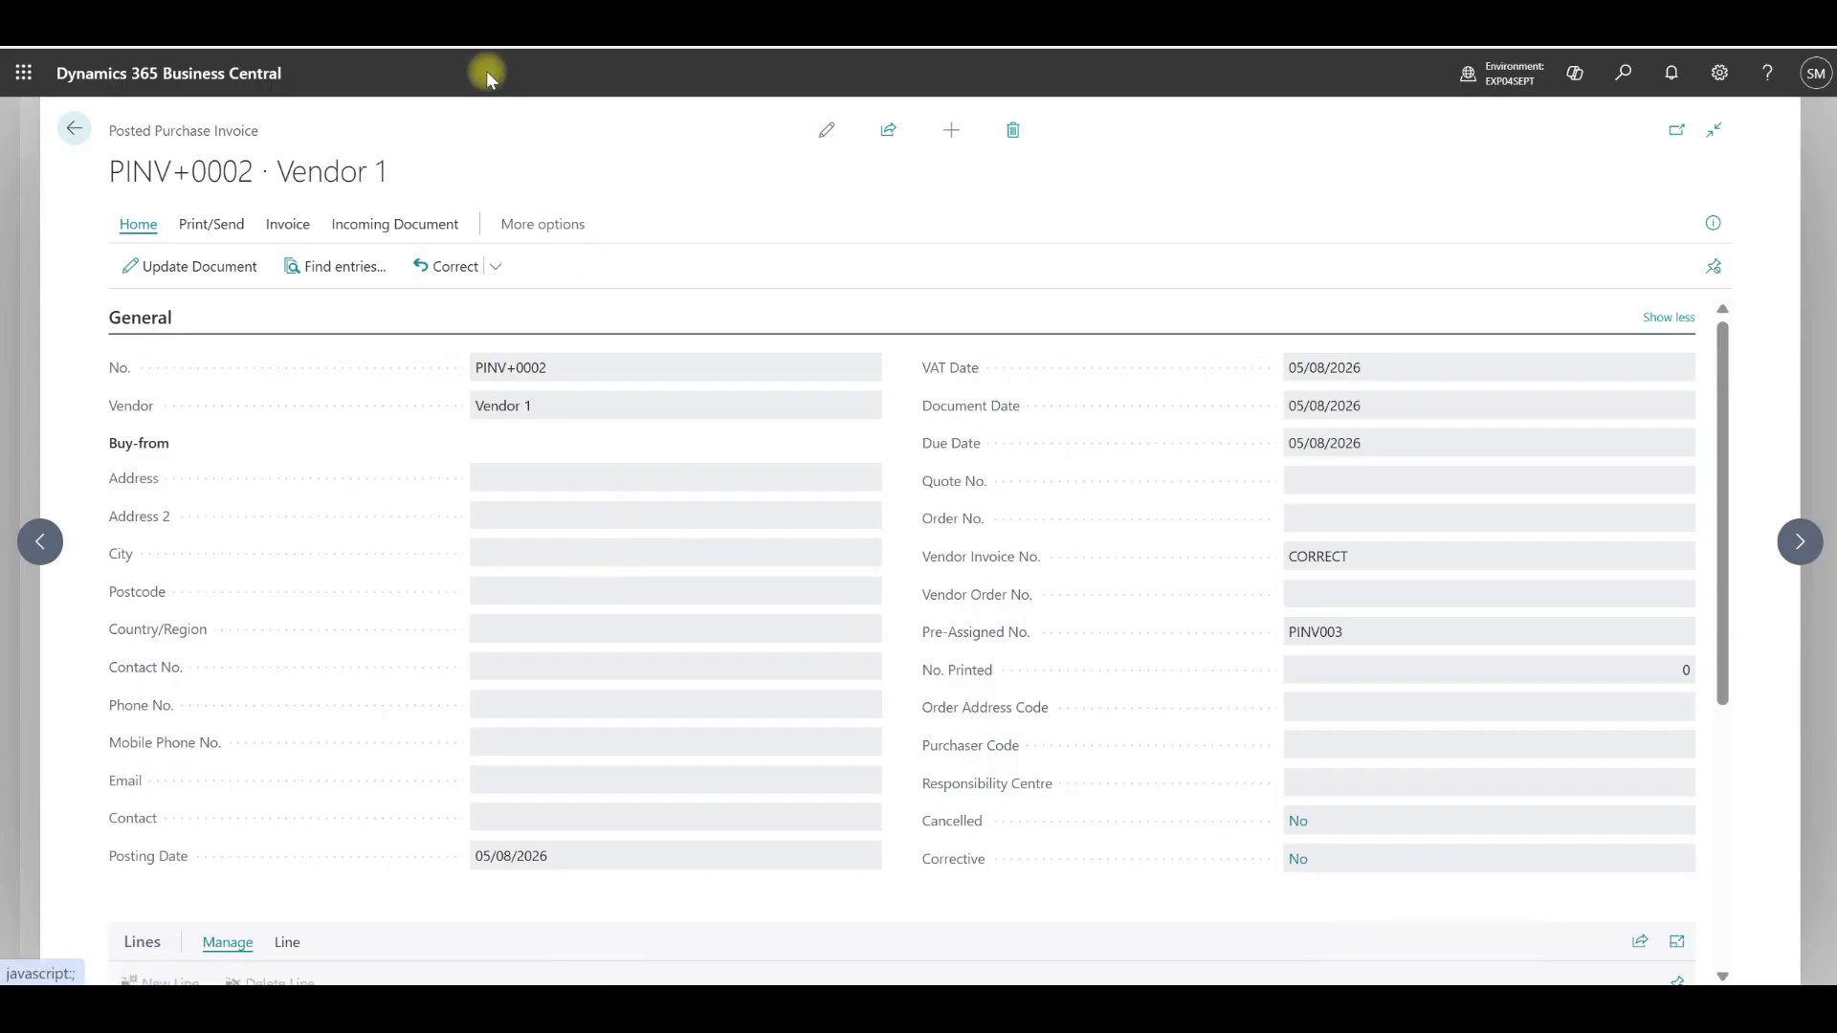
pyautogui.click(496, 273)
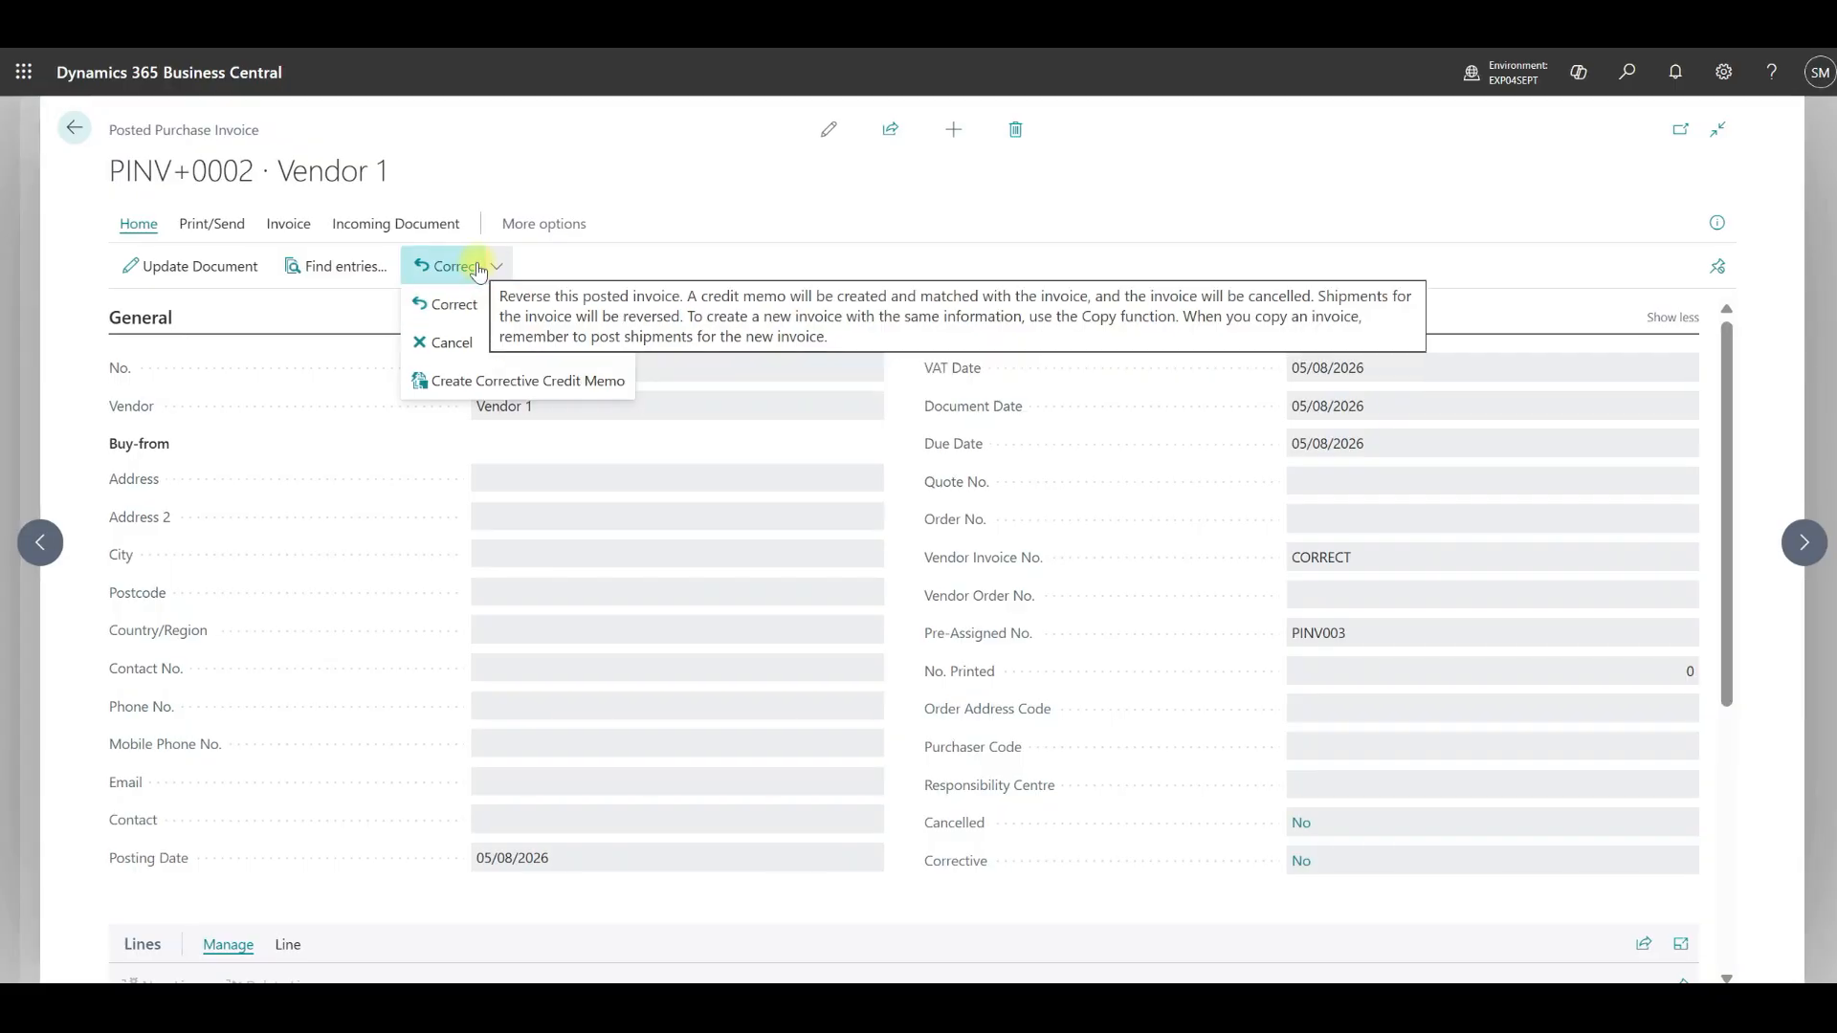
pyautogui.click(478, 271)
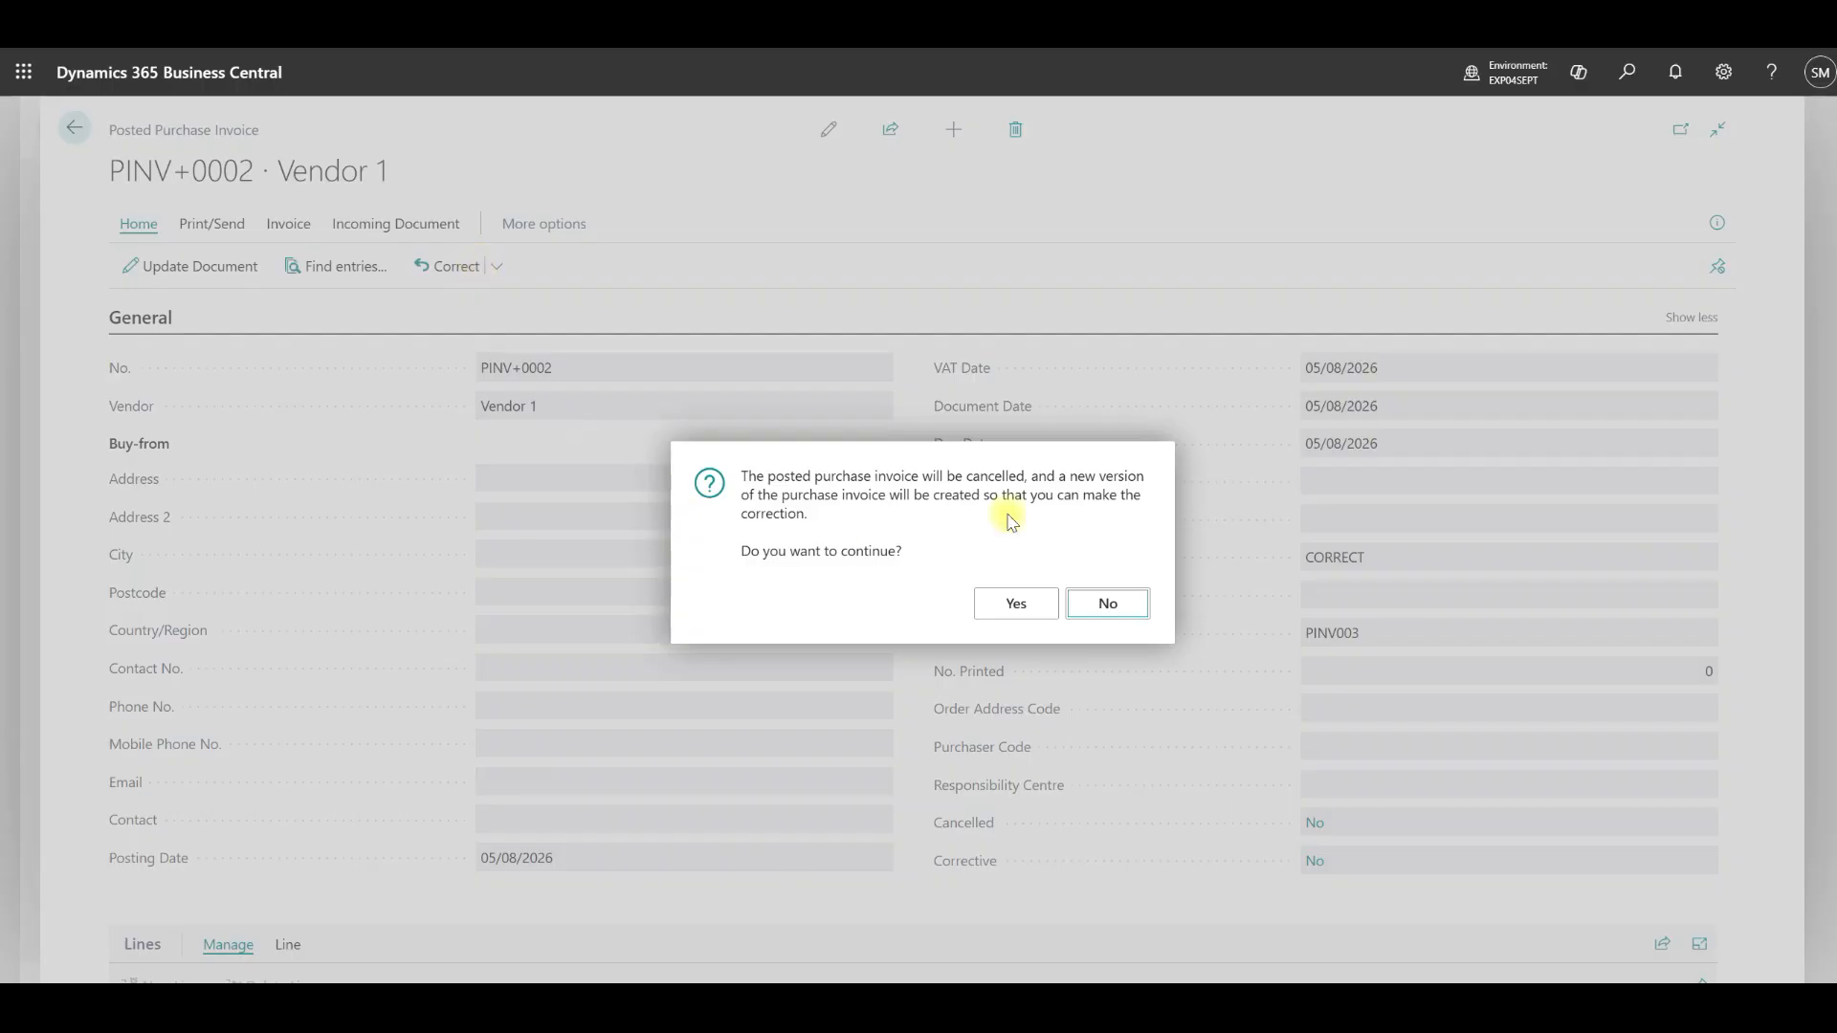
pyautogui.click(1021, 606)
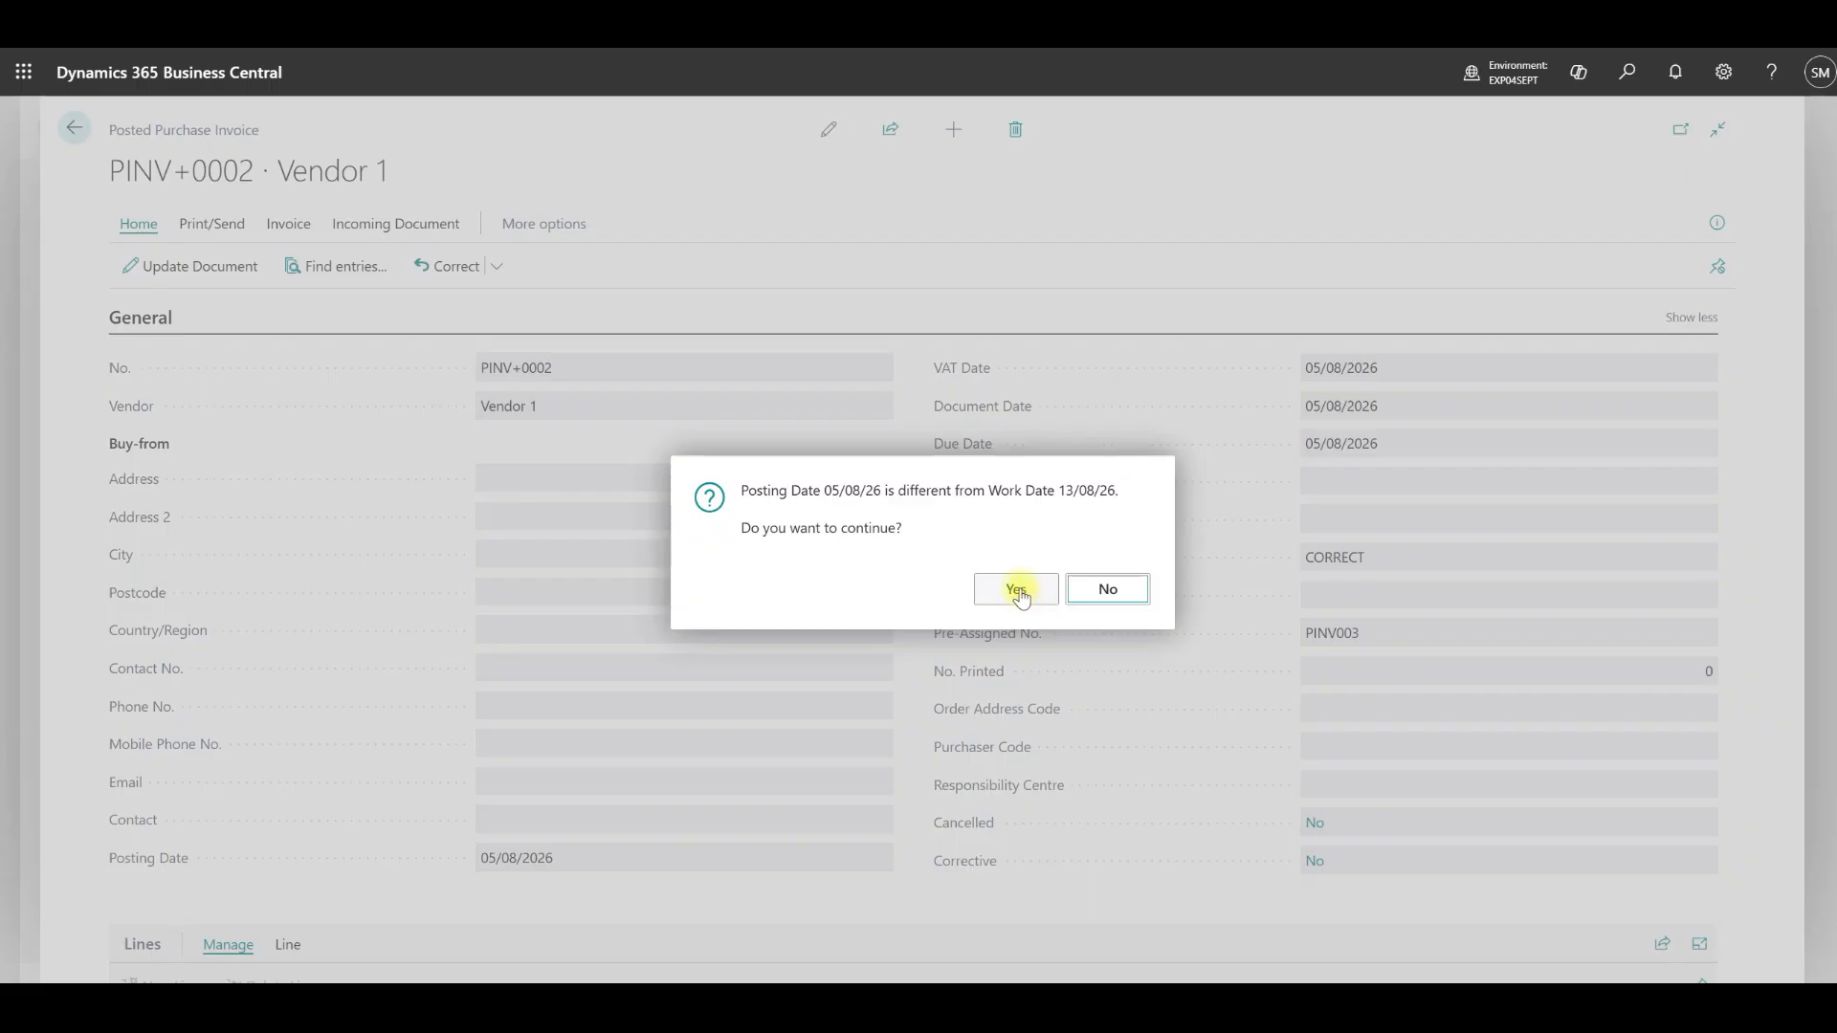
pyautogui.click(1018, 591)
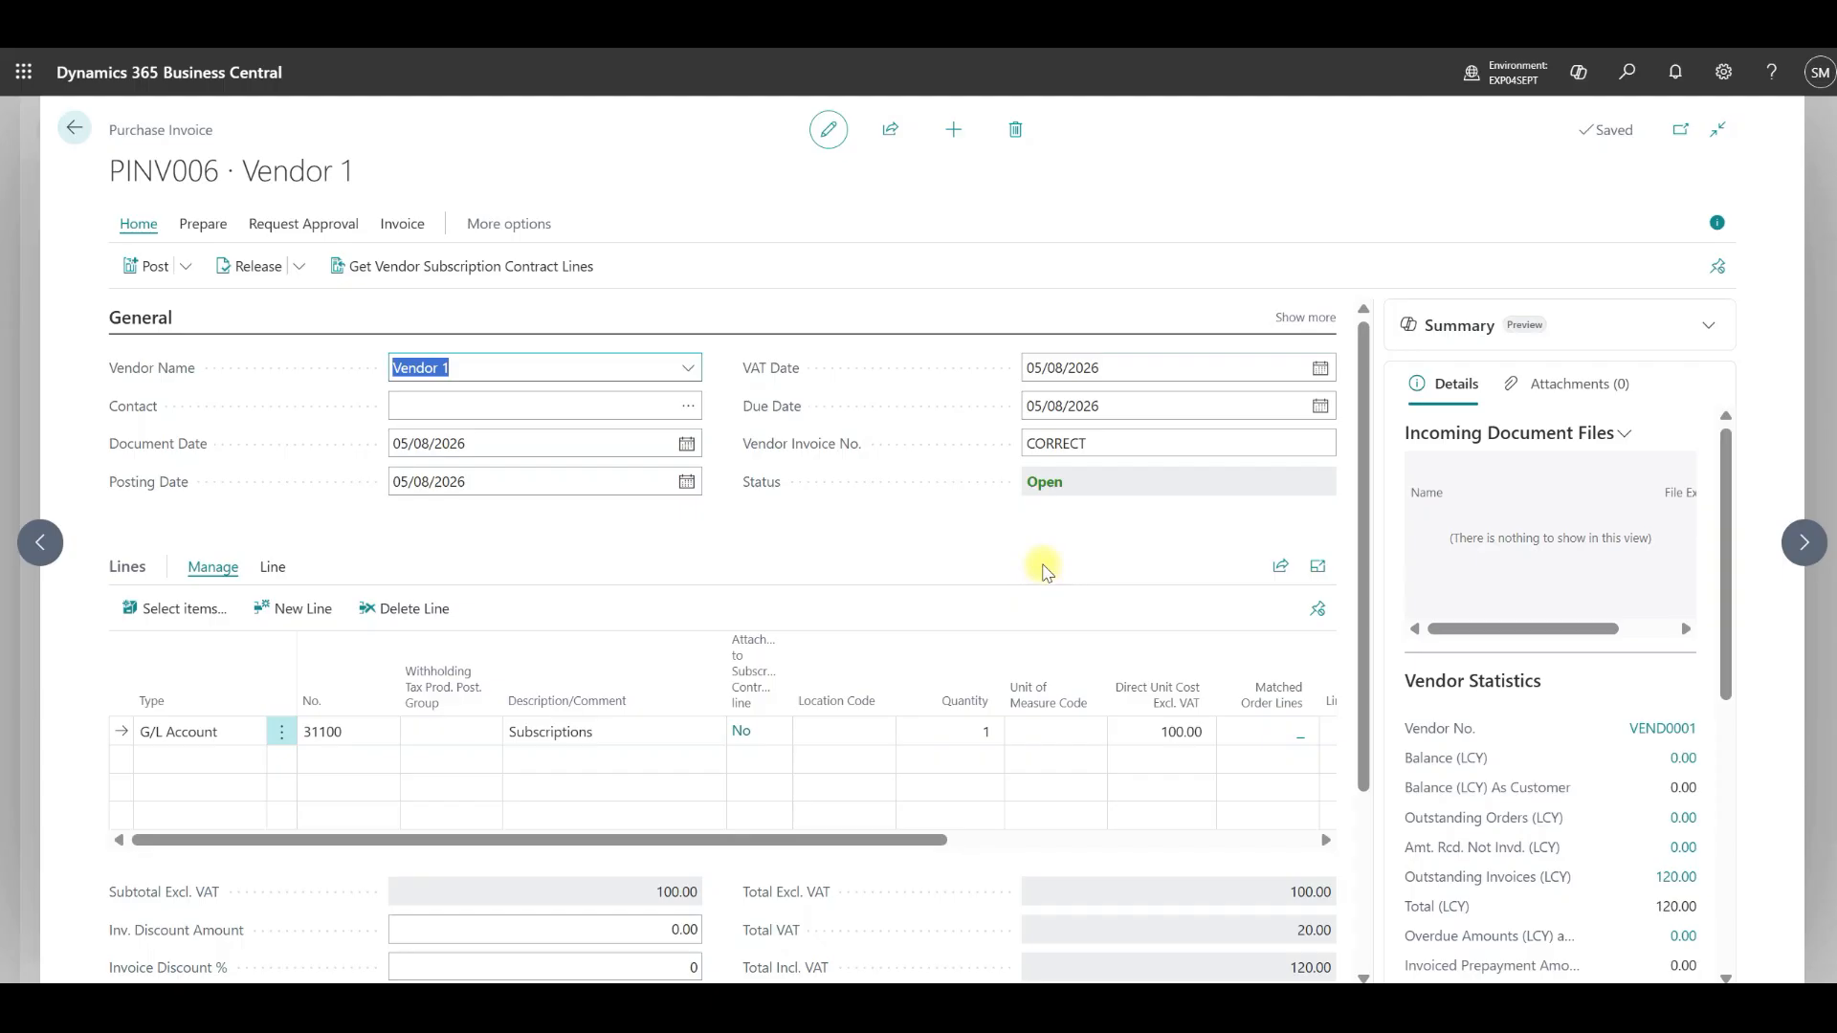
# Step: Hide the details pane of the new purchase invoice and set the Subscriptions line's quantity to 2
pyautogui.click(1717, 222)
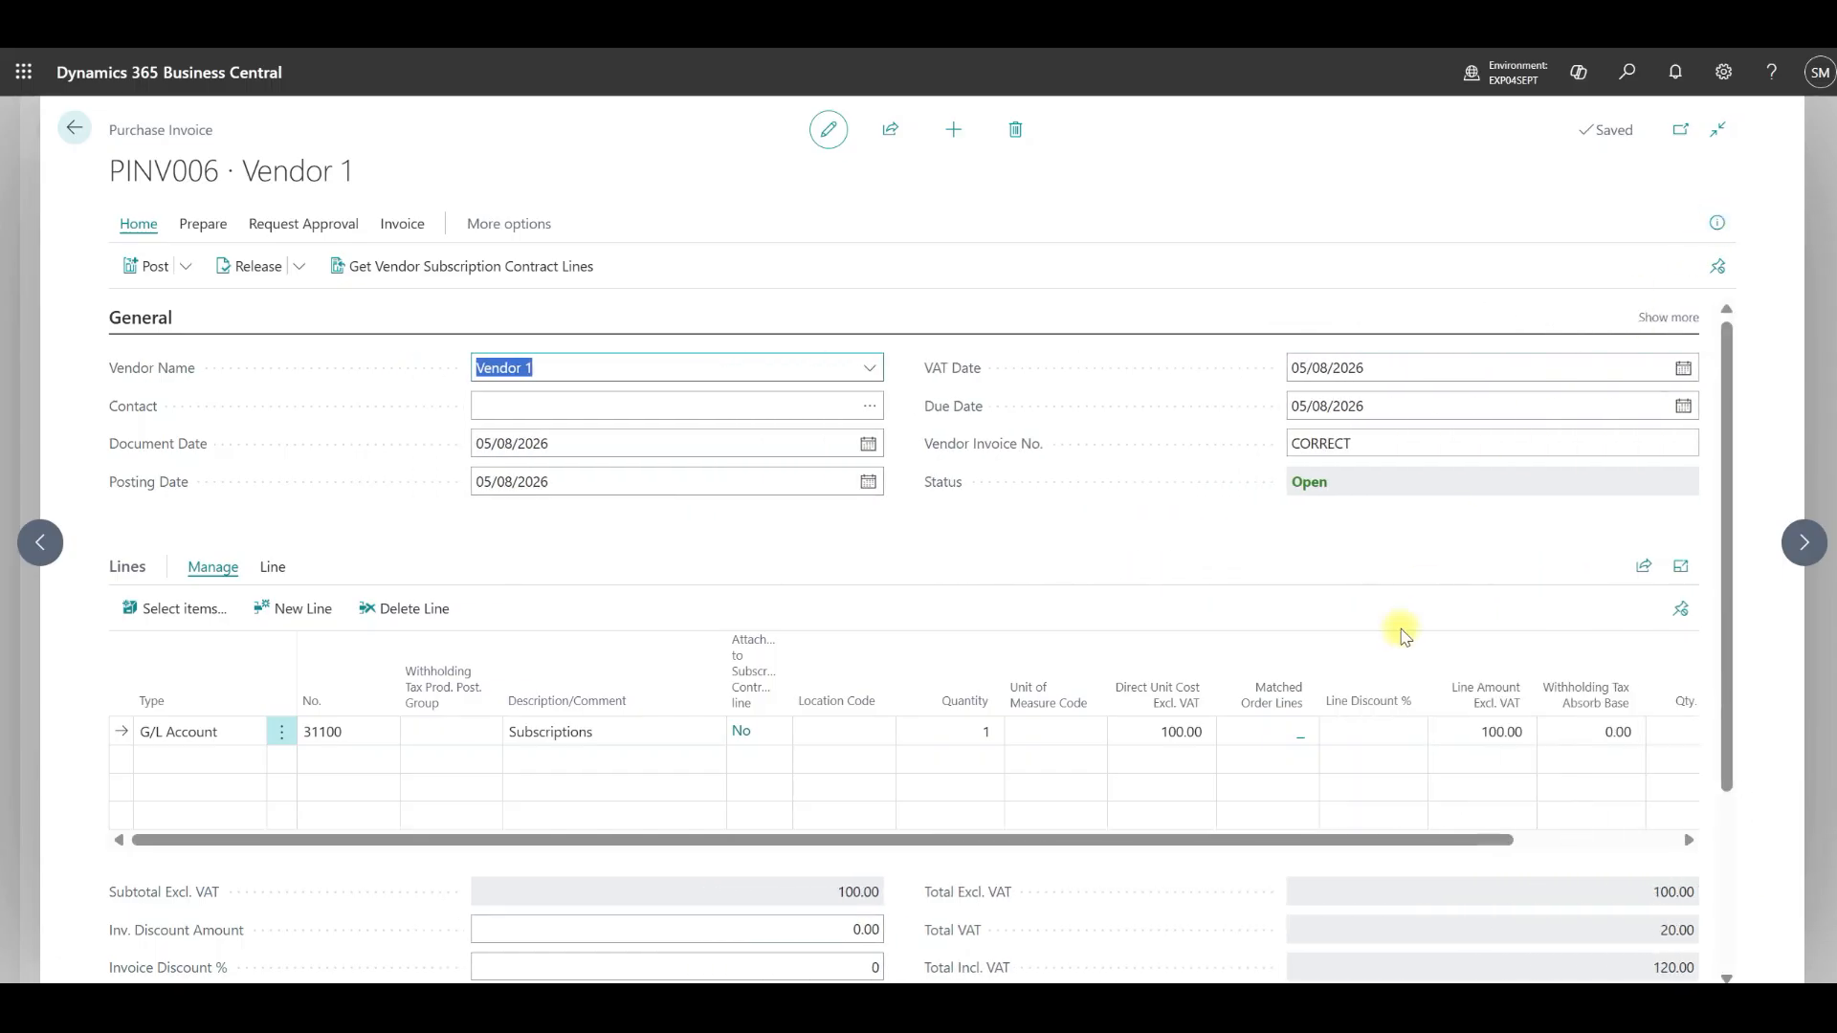
pyautogui.click(968, 730)
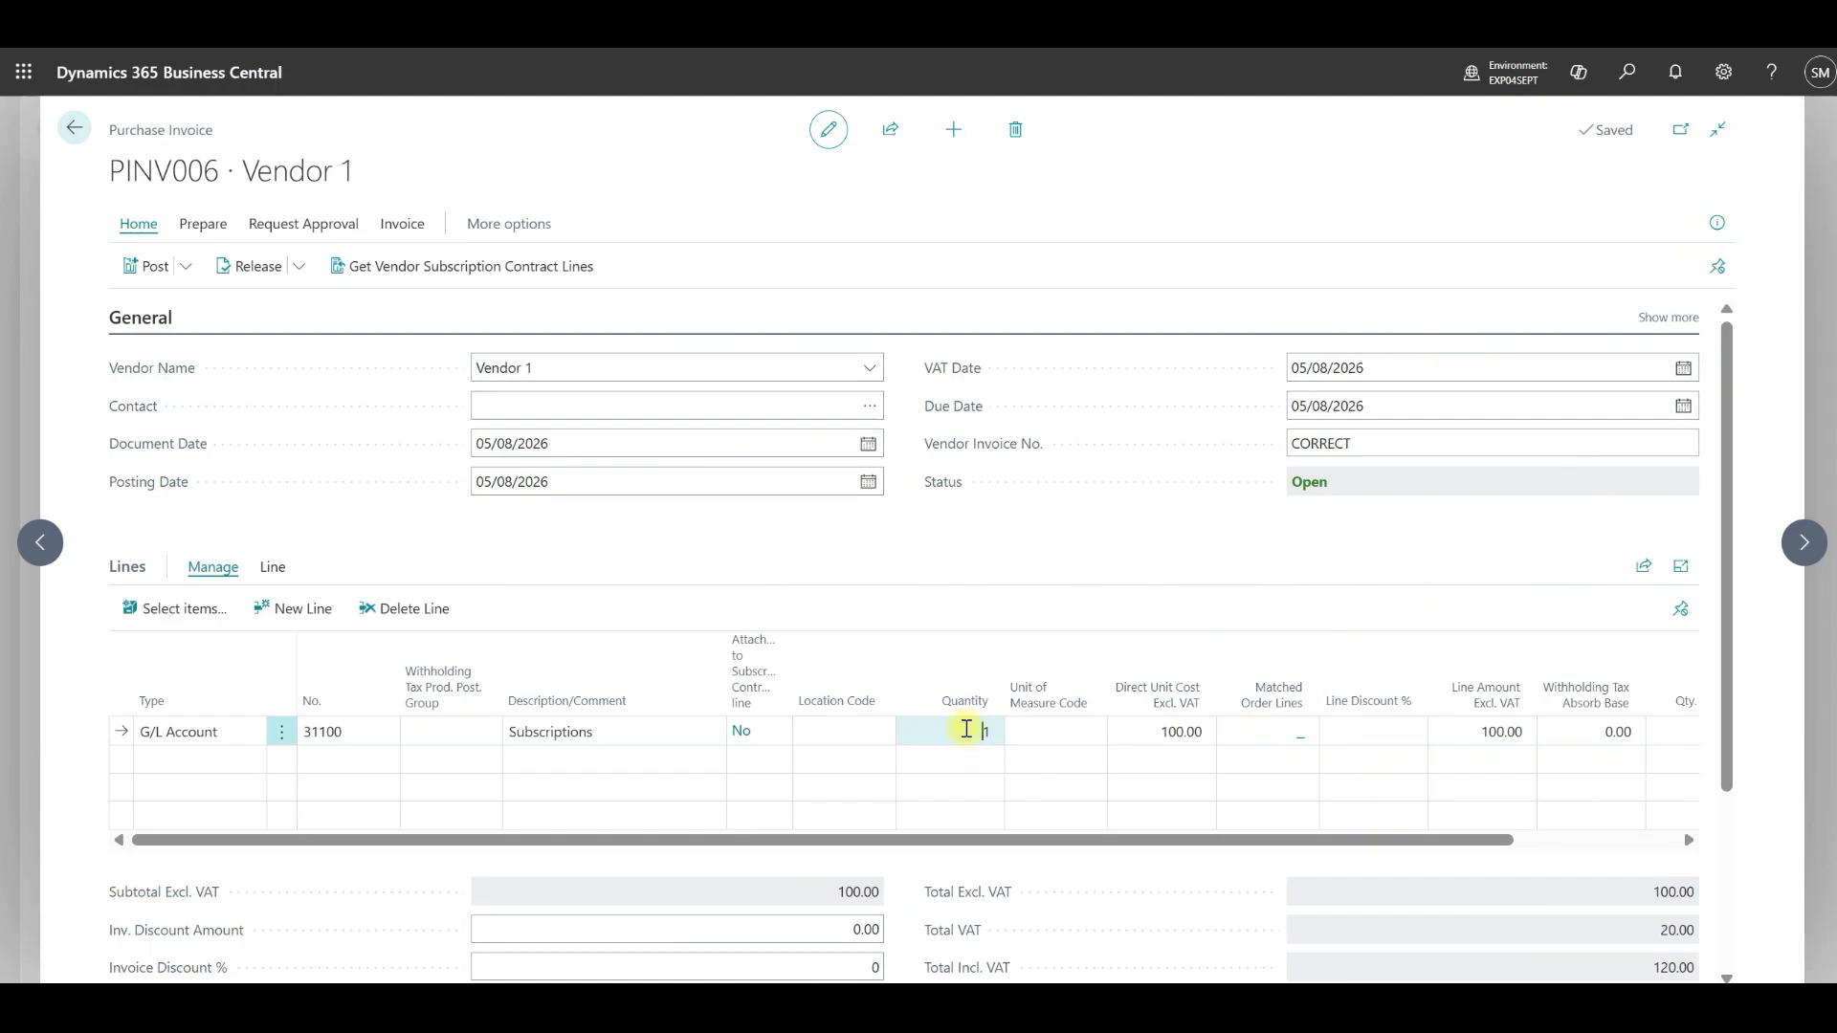
pyautogui.write('2')
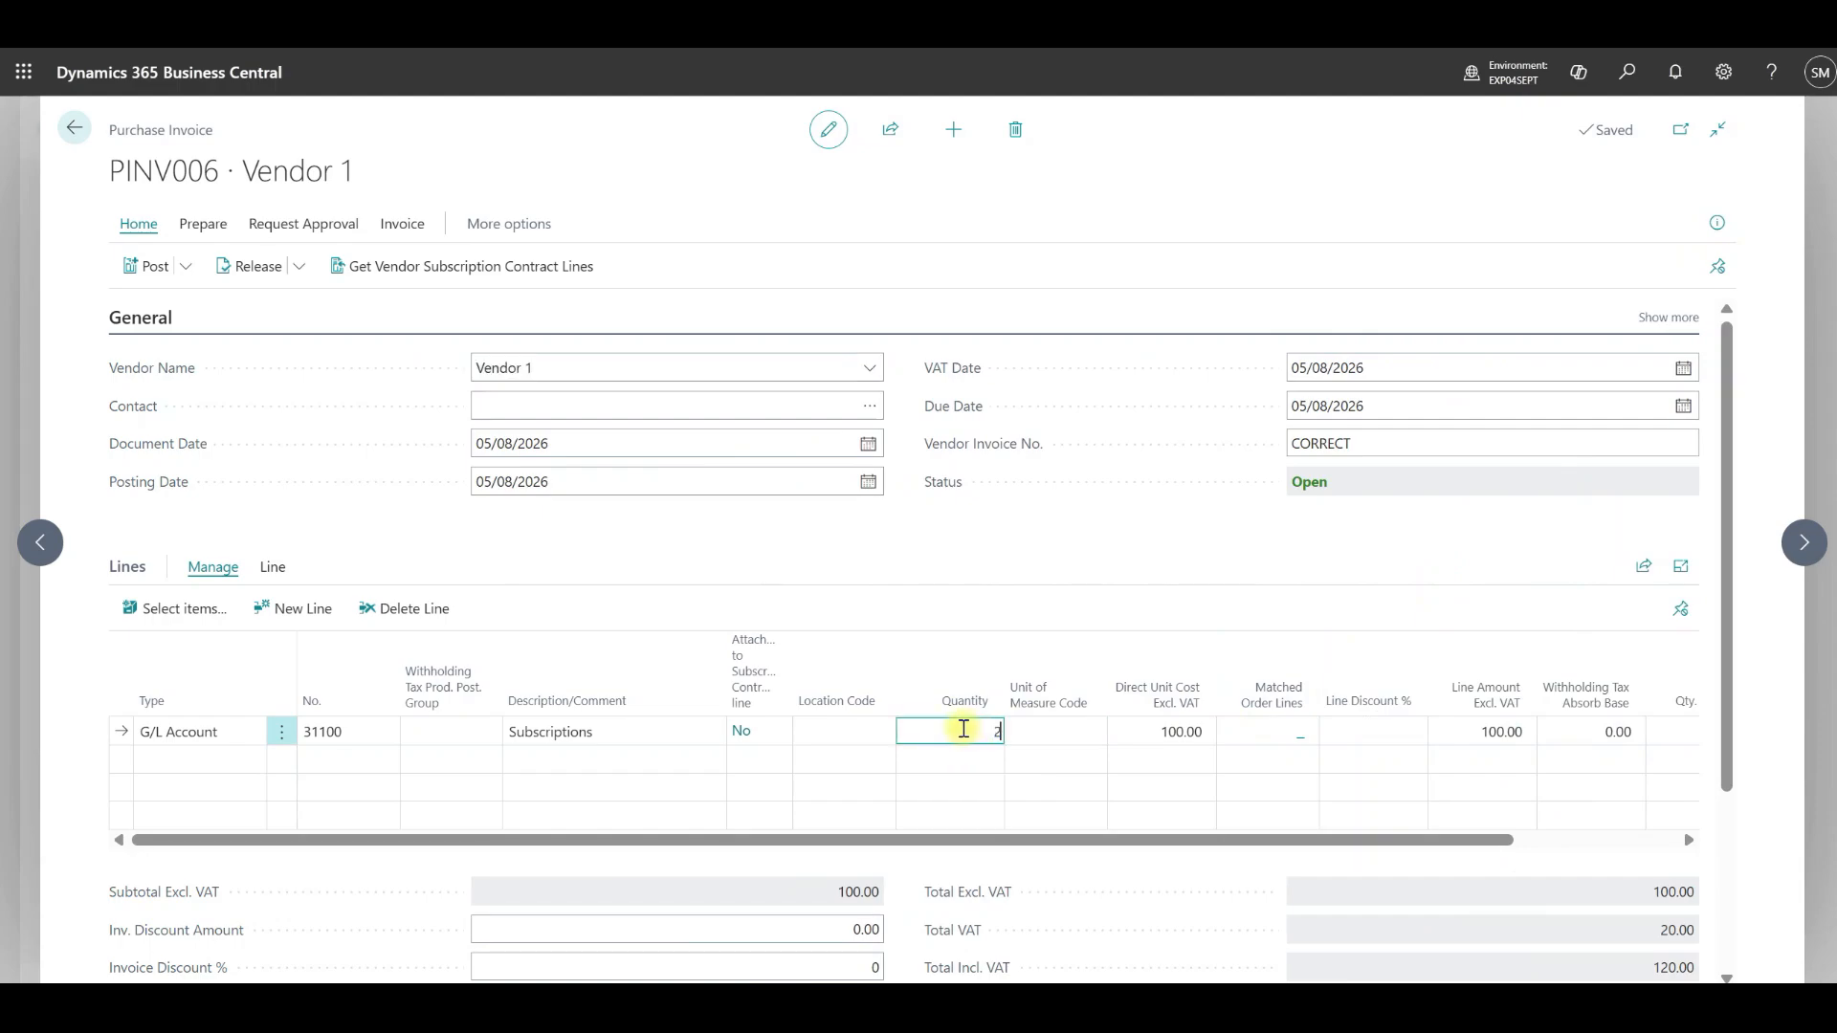
pyautogui.press('Tab')
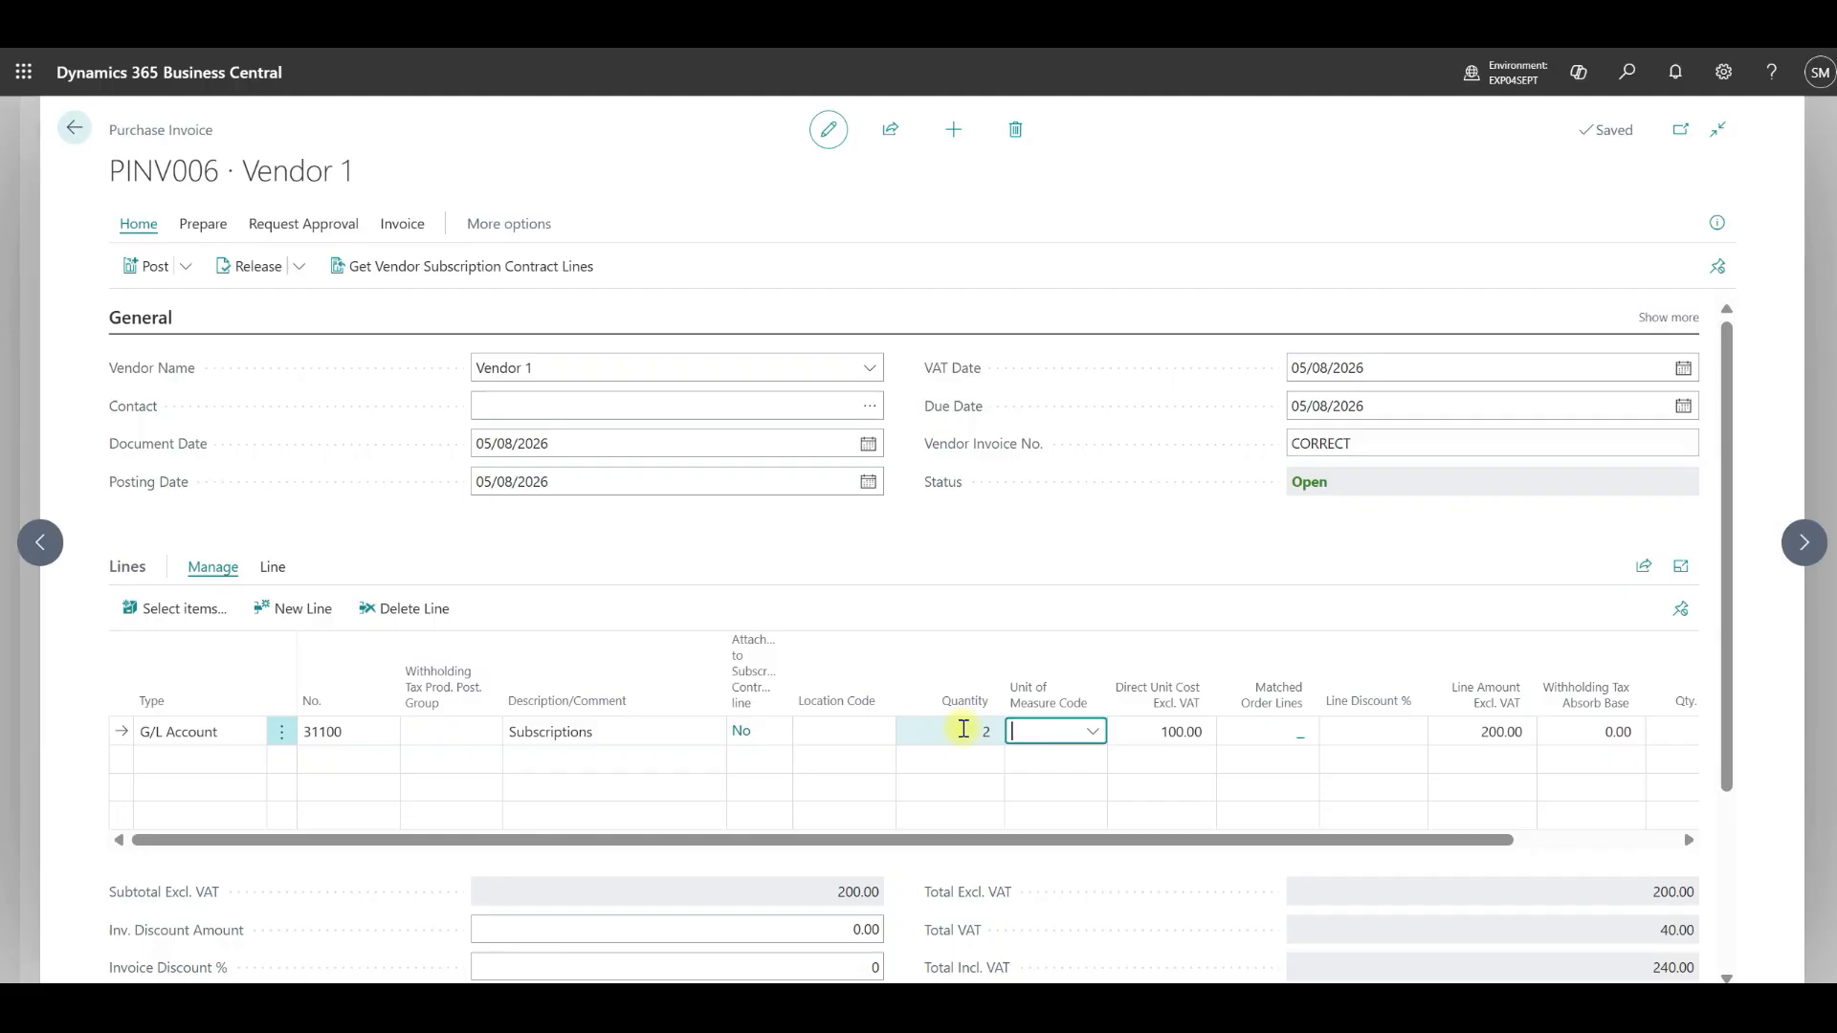
# Step: Try to post Vendor 1's new purchase invoice under vendor invoice number CORRECT, keeping its posting date
pyautogui.click(148, 268)
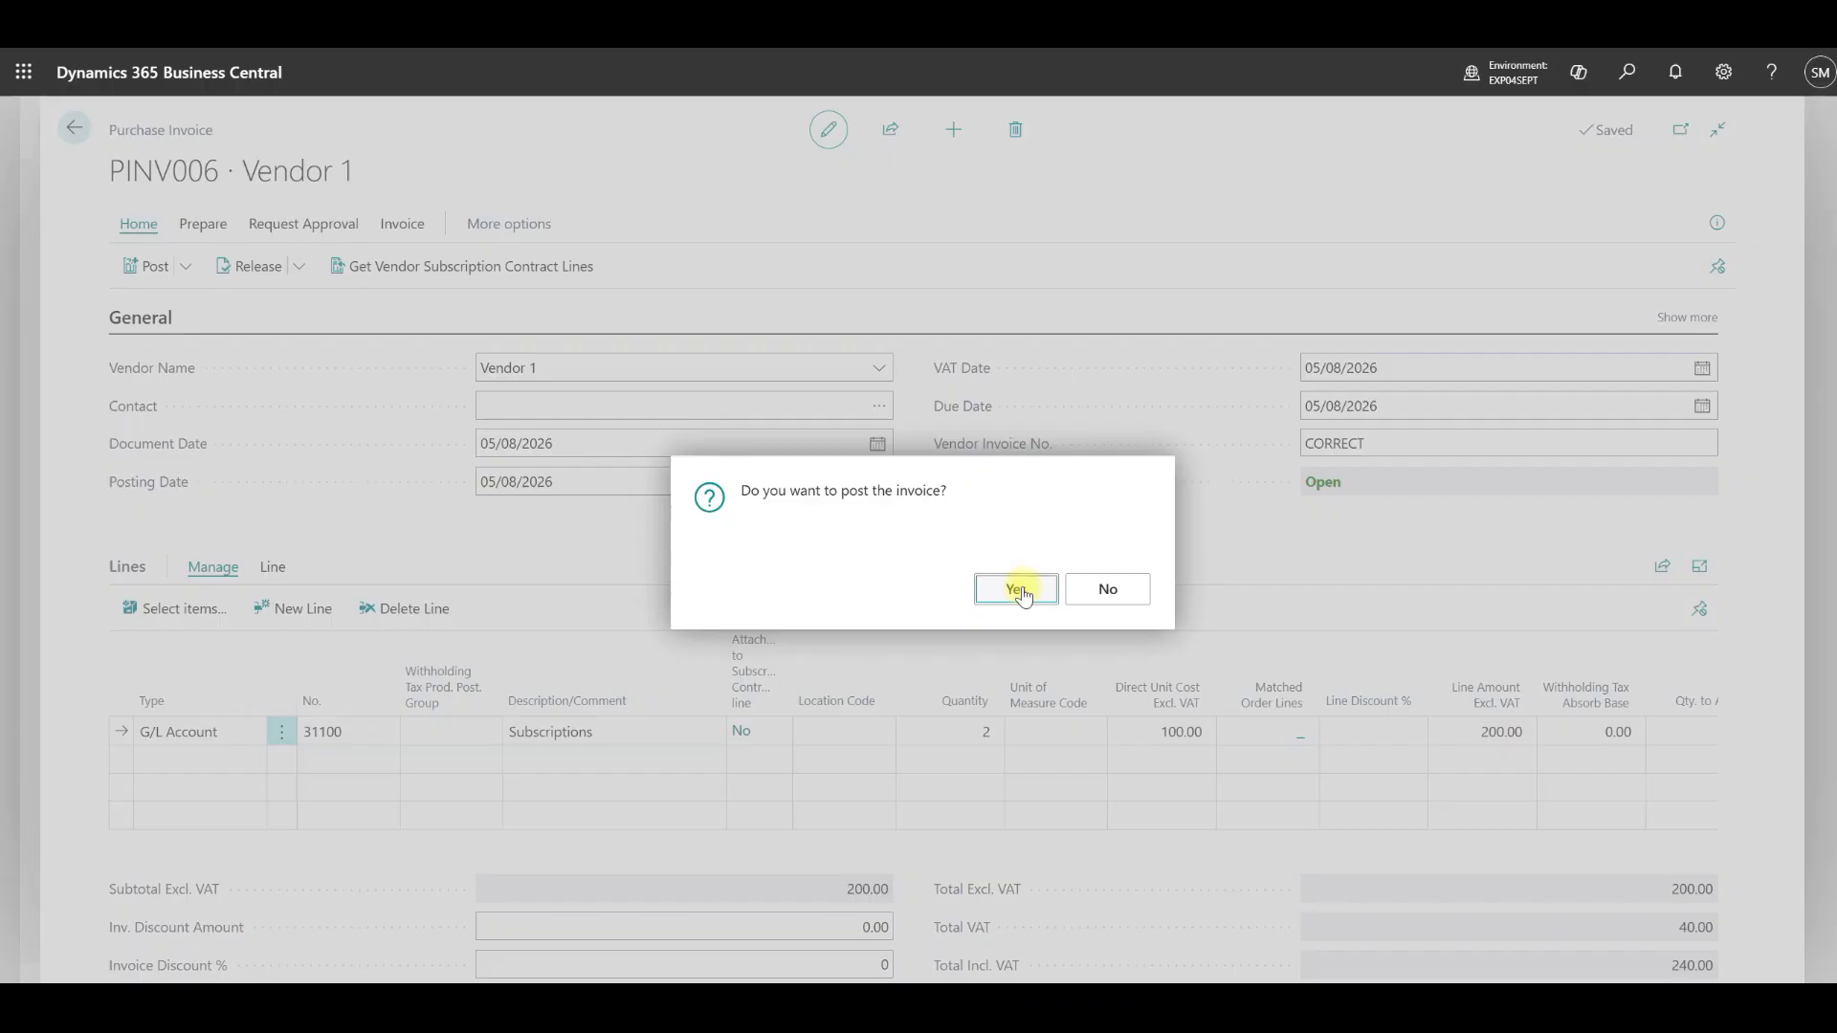
pyautogui.click(1020, 592)
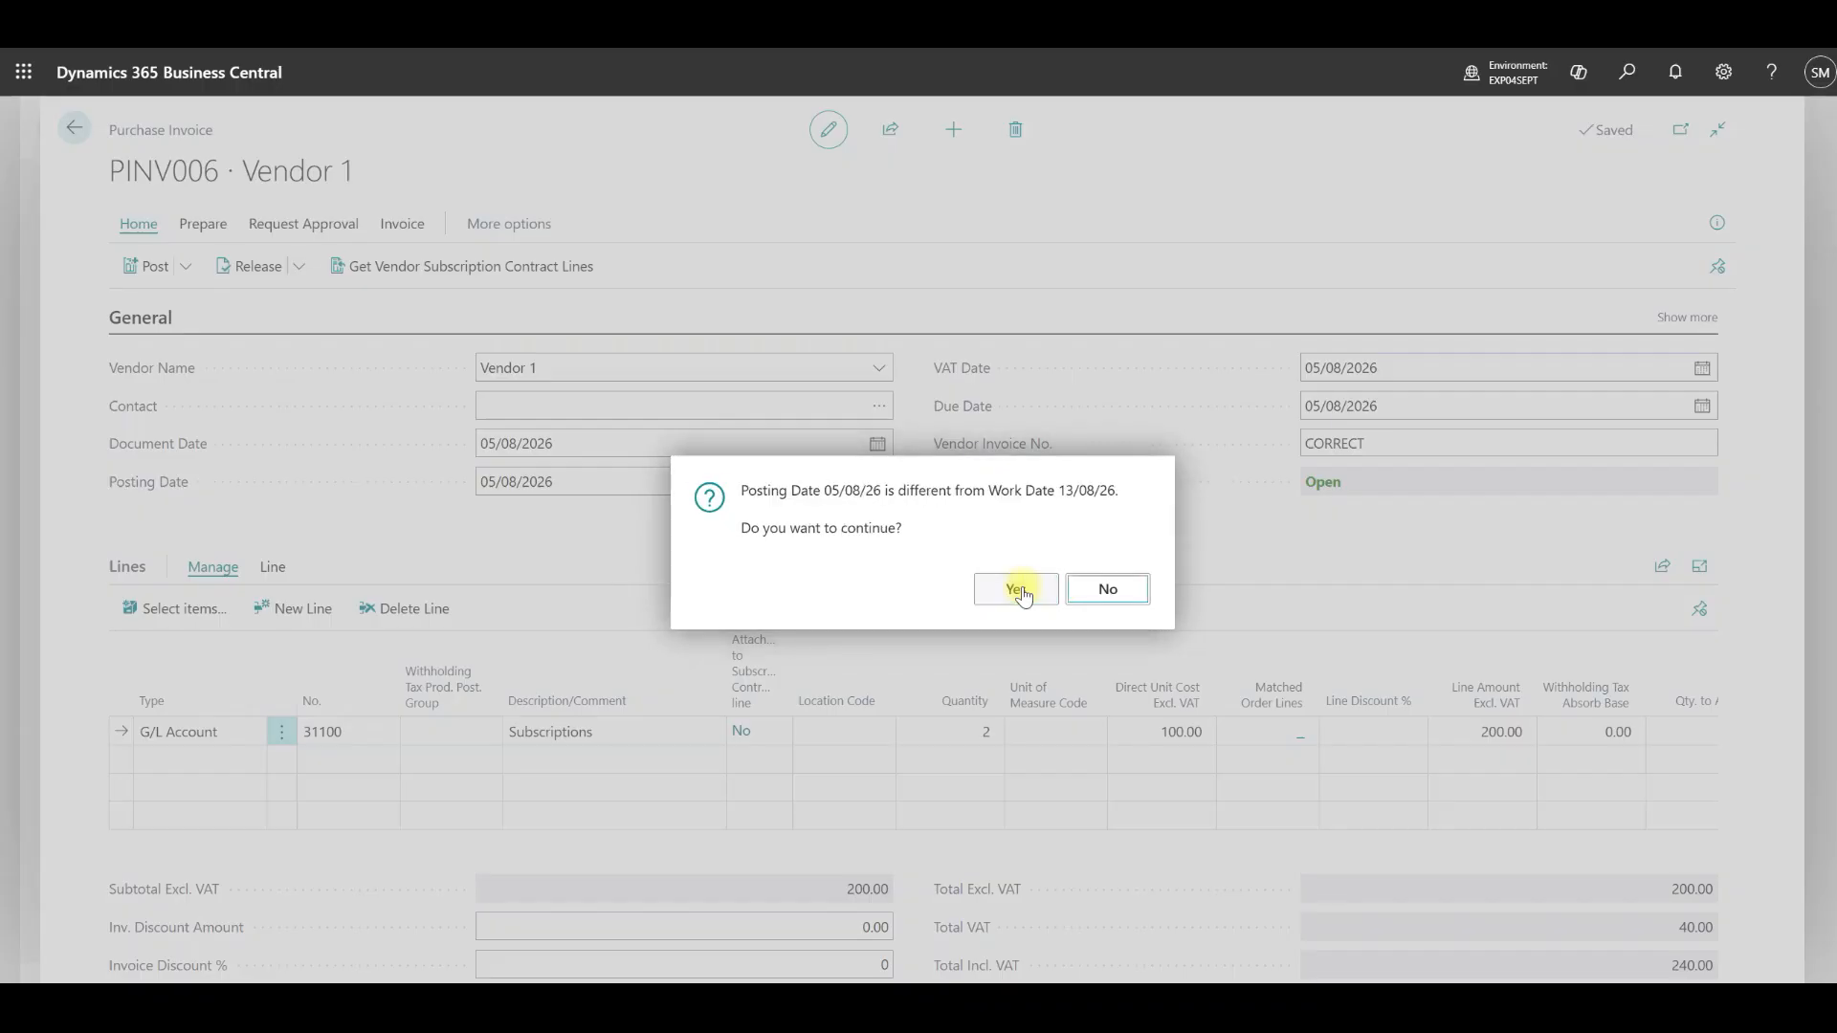
pyautogui.click(1020, 591)
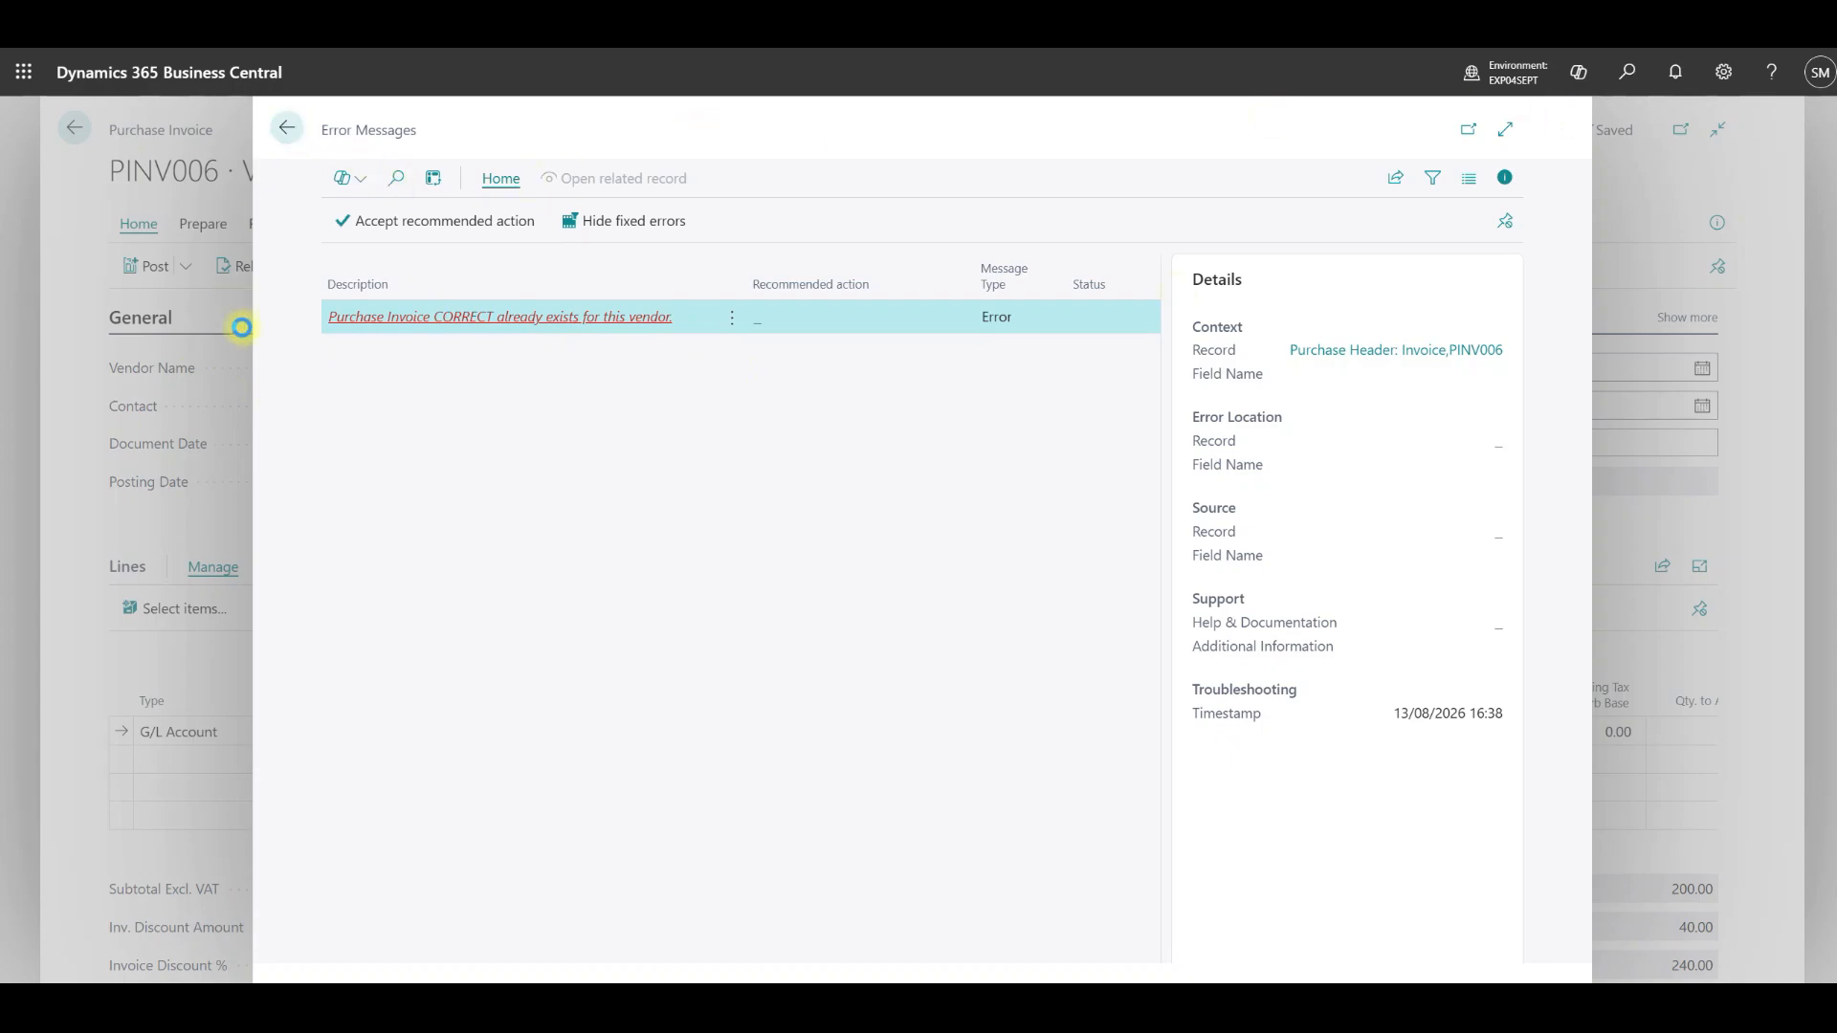
pyautogui.click(288, 126)
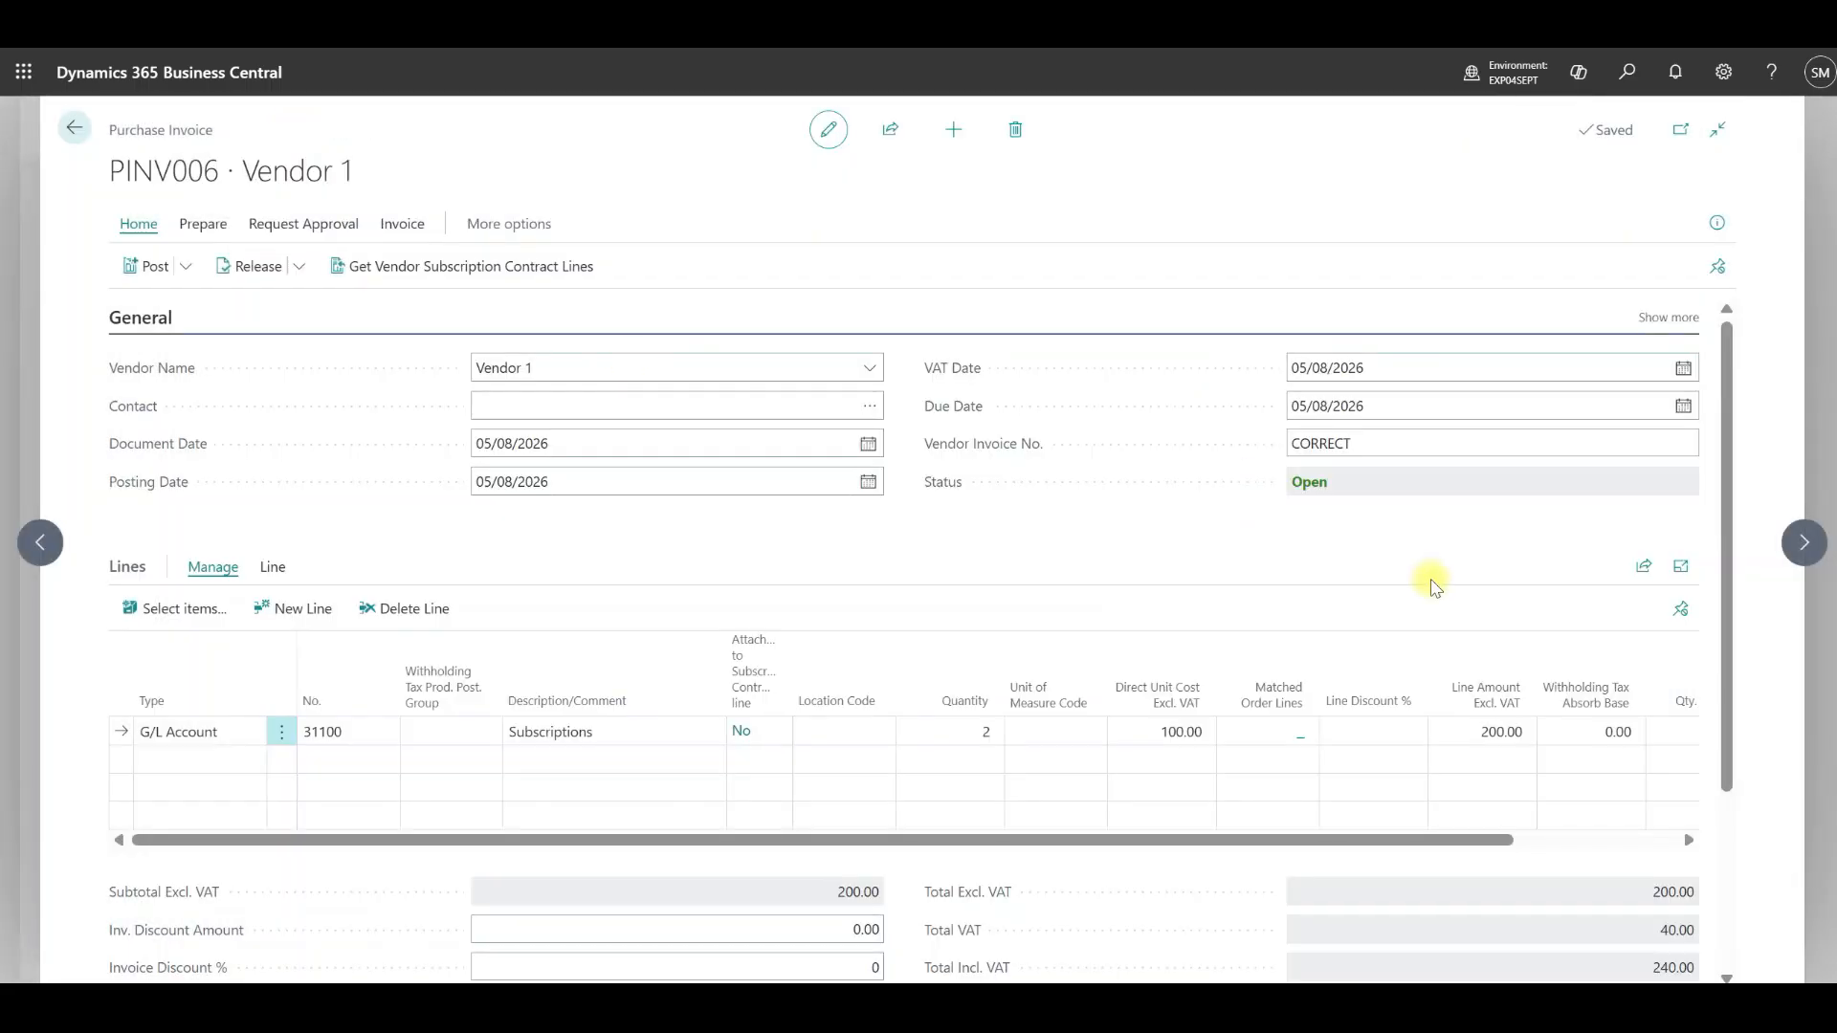
# Step: Set the new purchase invoice's Vendor Invoice No. to CORRECT-01
pyautogui.click(1391, 436)
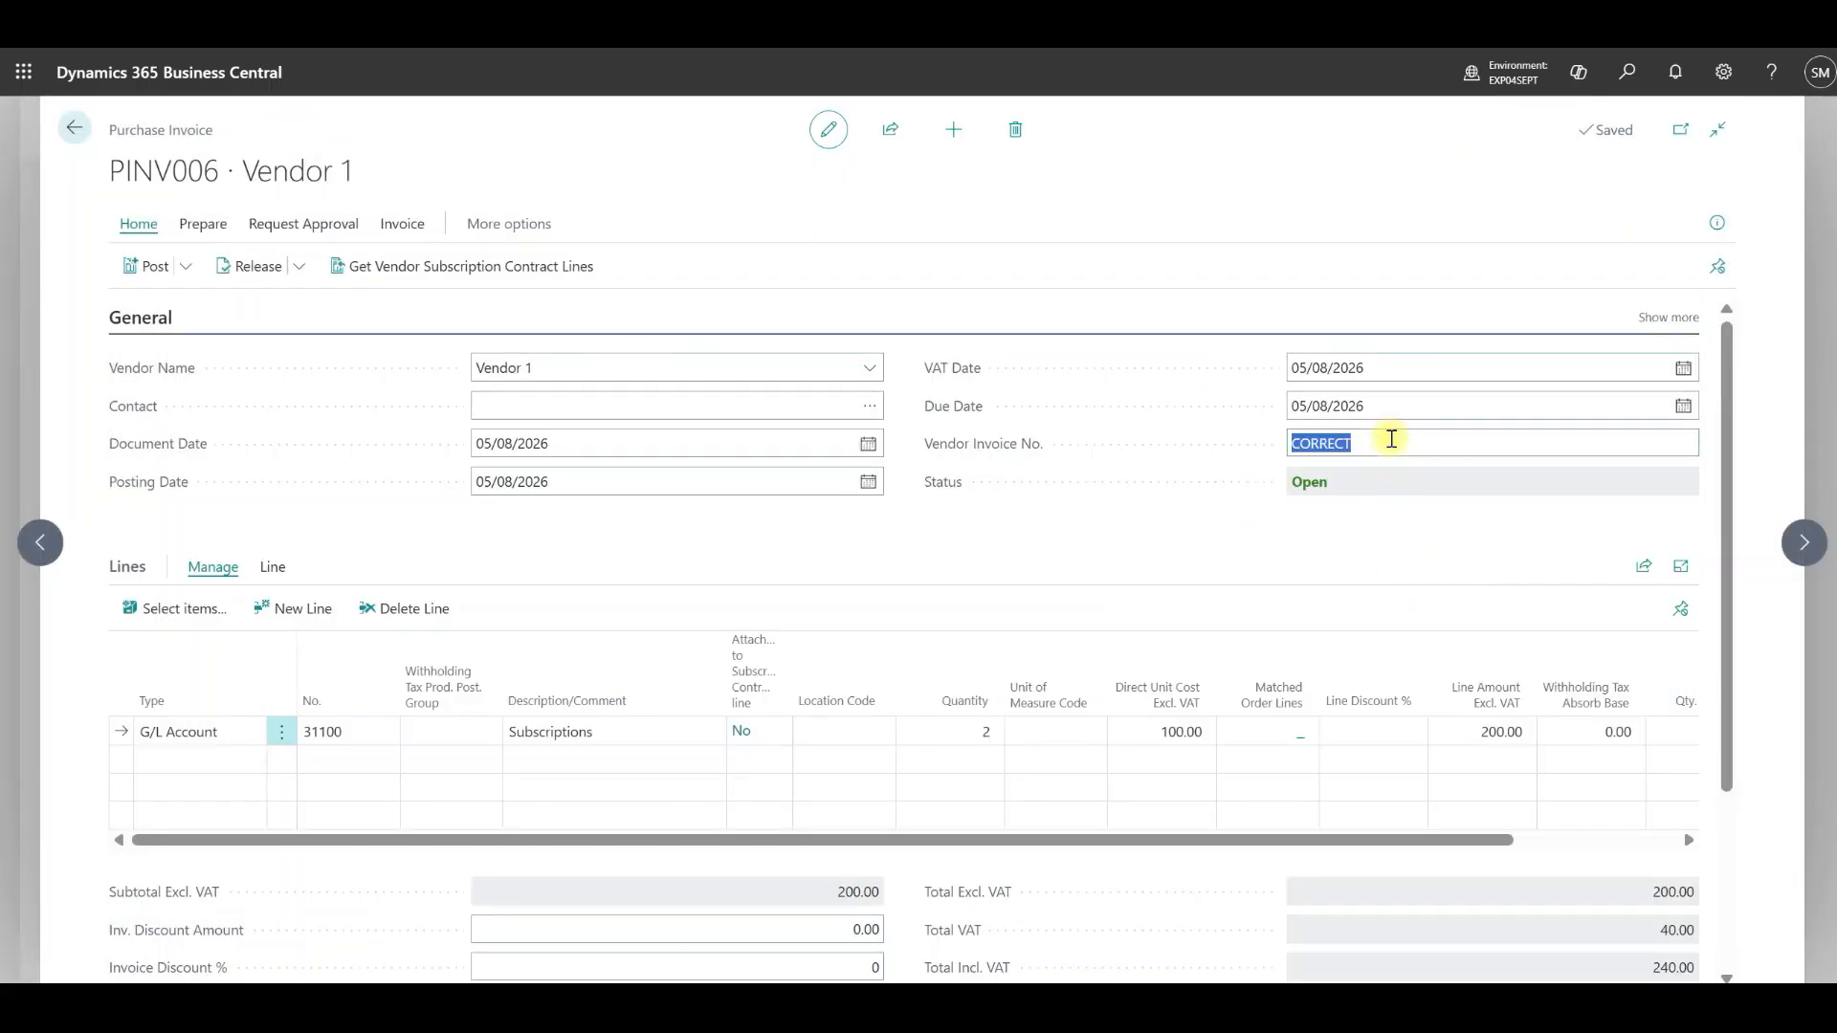
pyautogui.click(1376, 447)
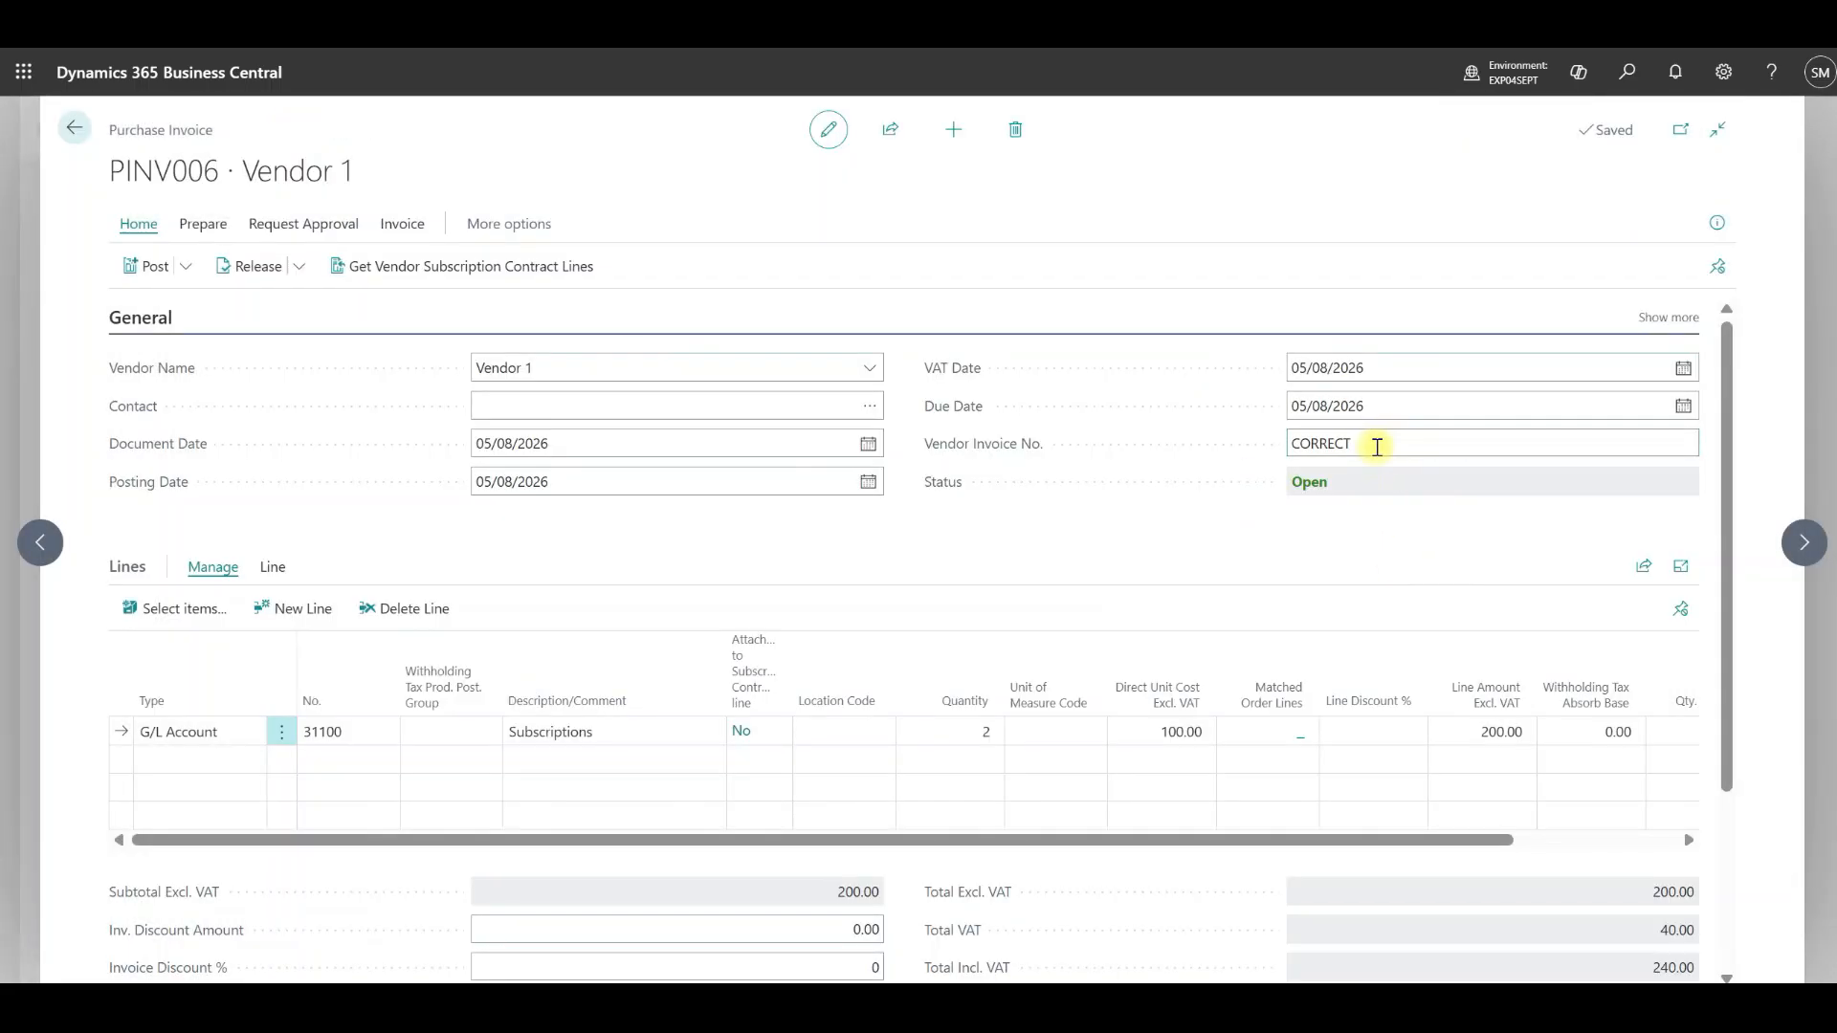
pyautogui.write('-01')
pyautogui.click(1234, 531)
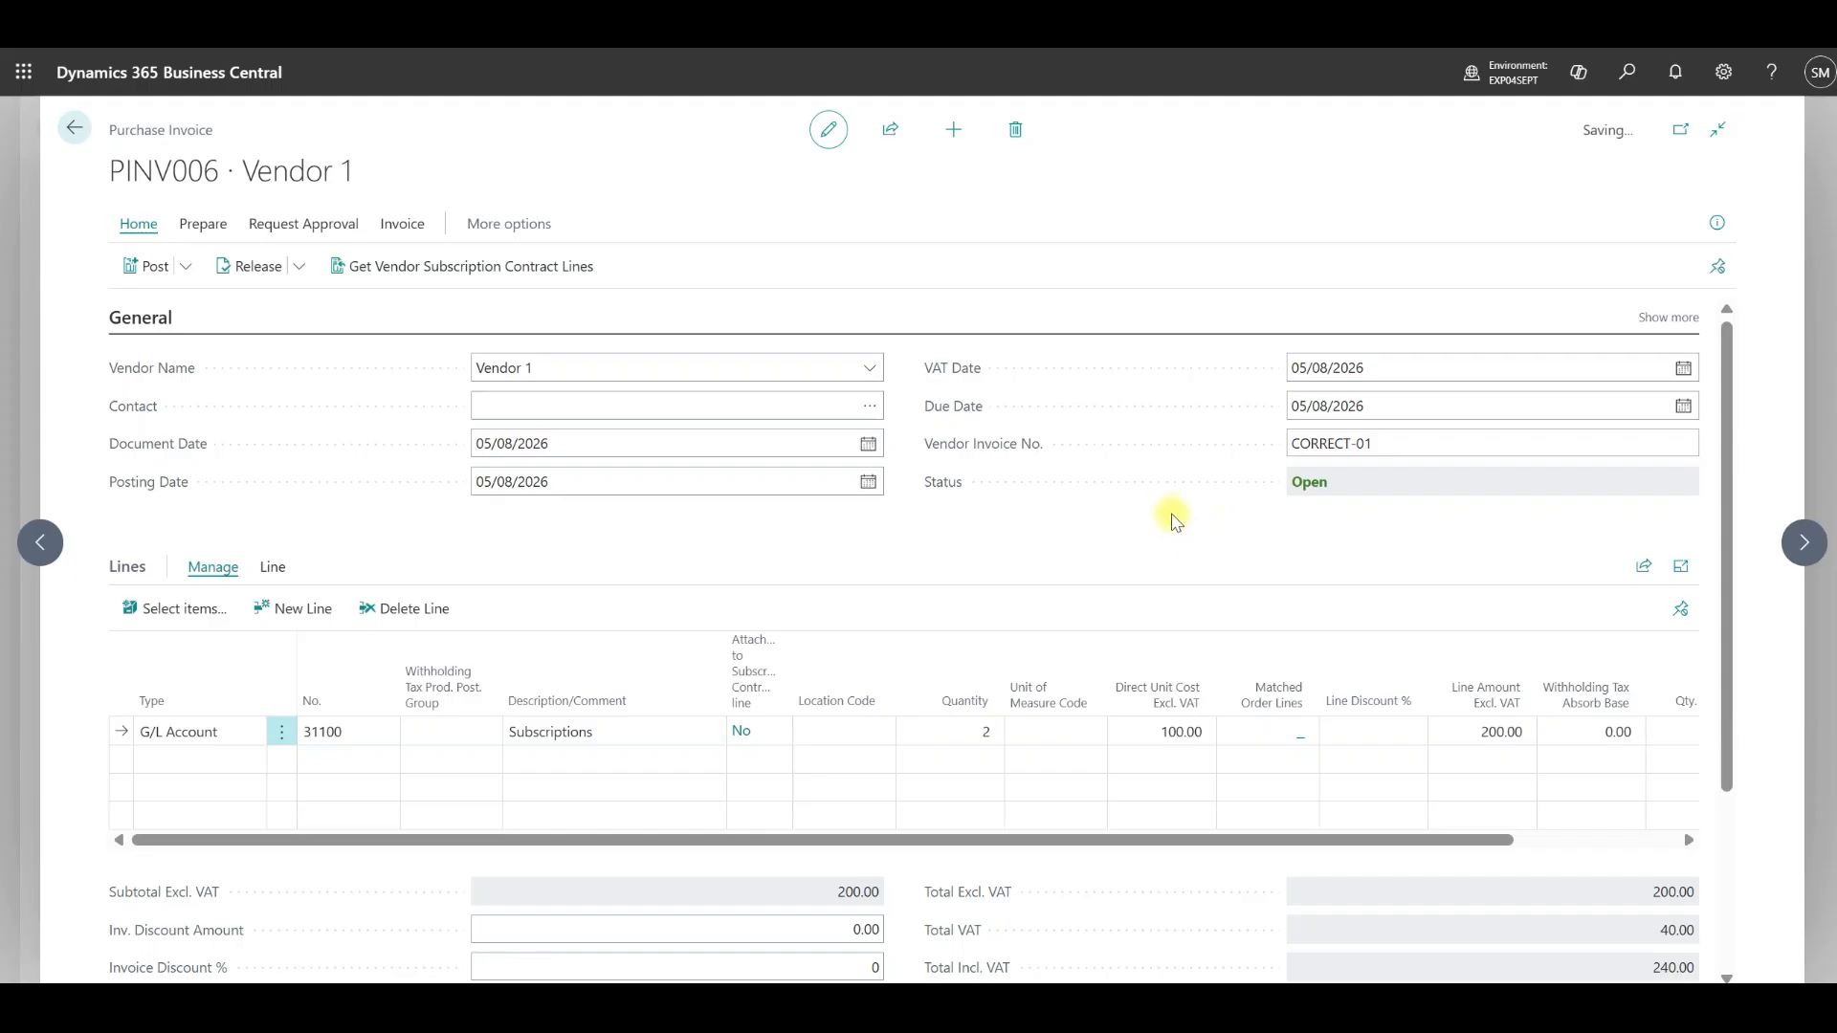
# Step: Post Vendor 1's purchase invoice with its existing posting date, without opening the posted document
pyautogui.click(153, 266)
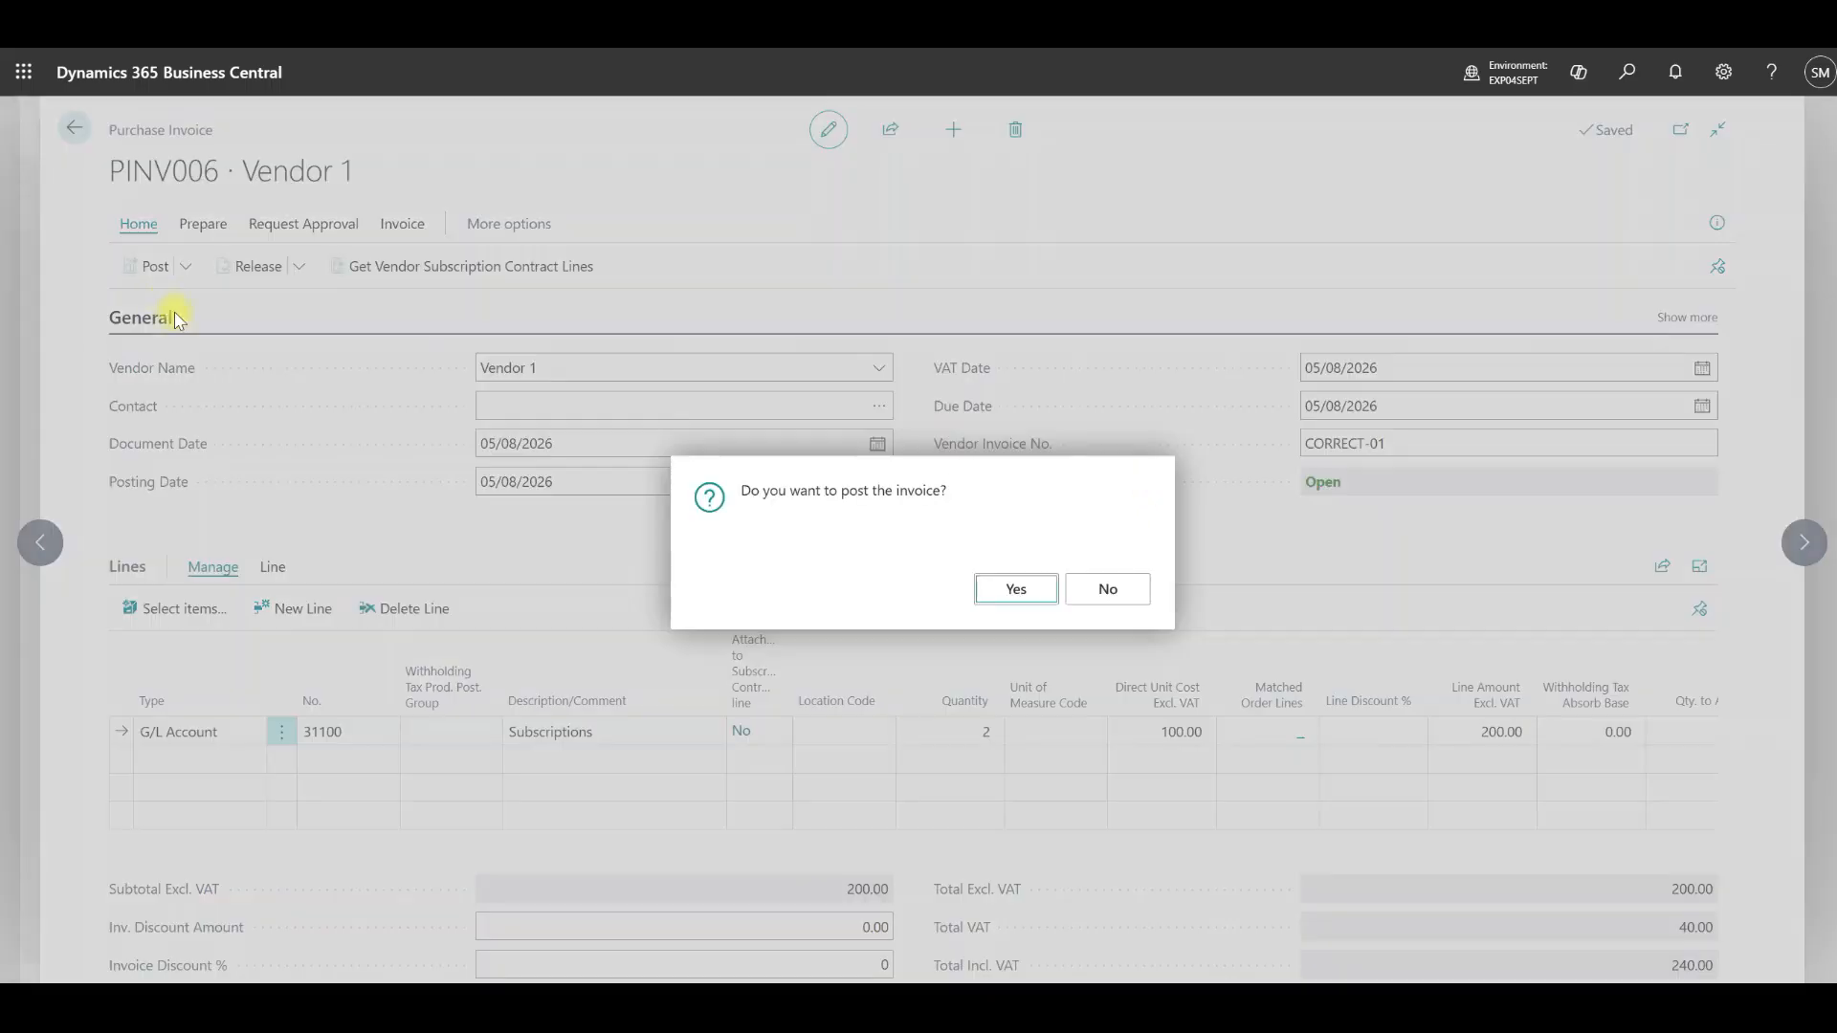
pyautogui.click(1018, 589)
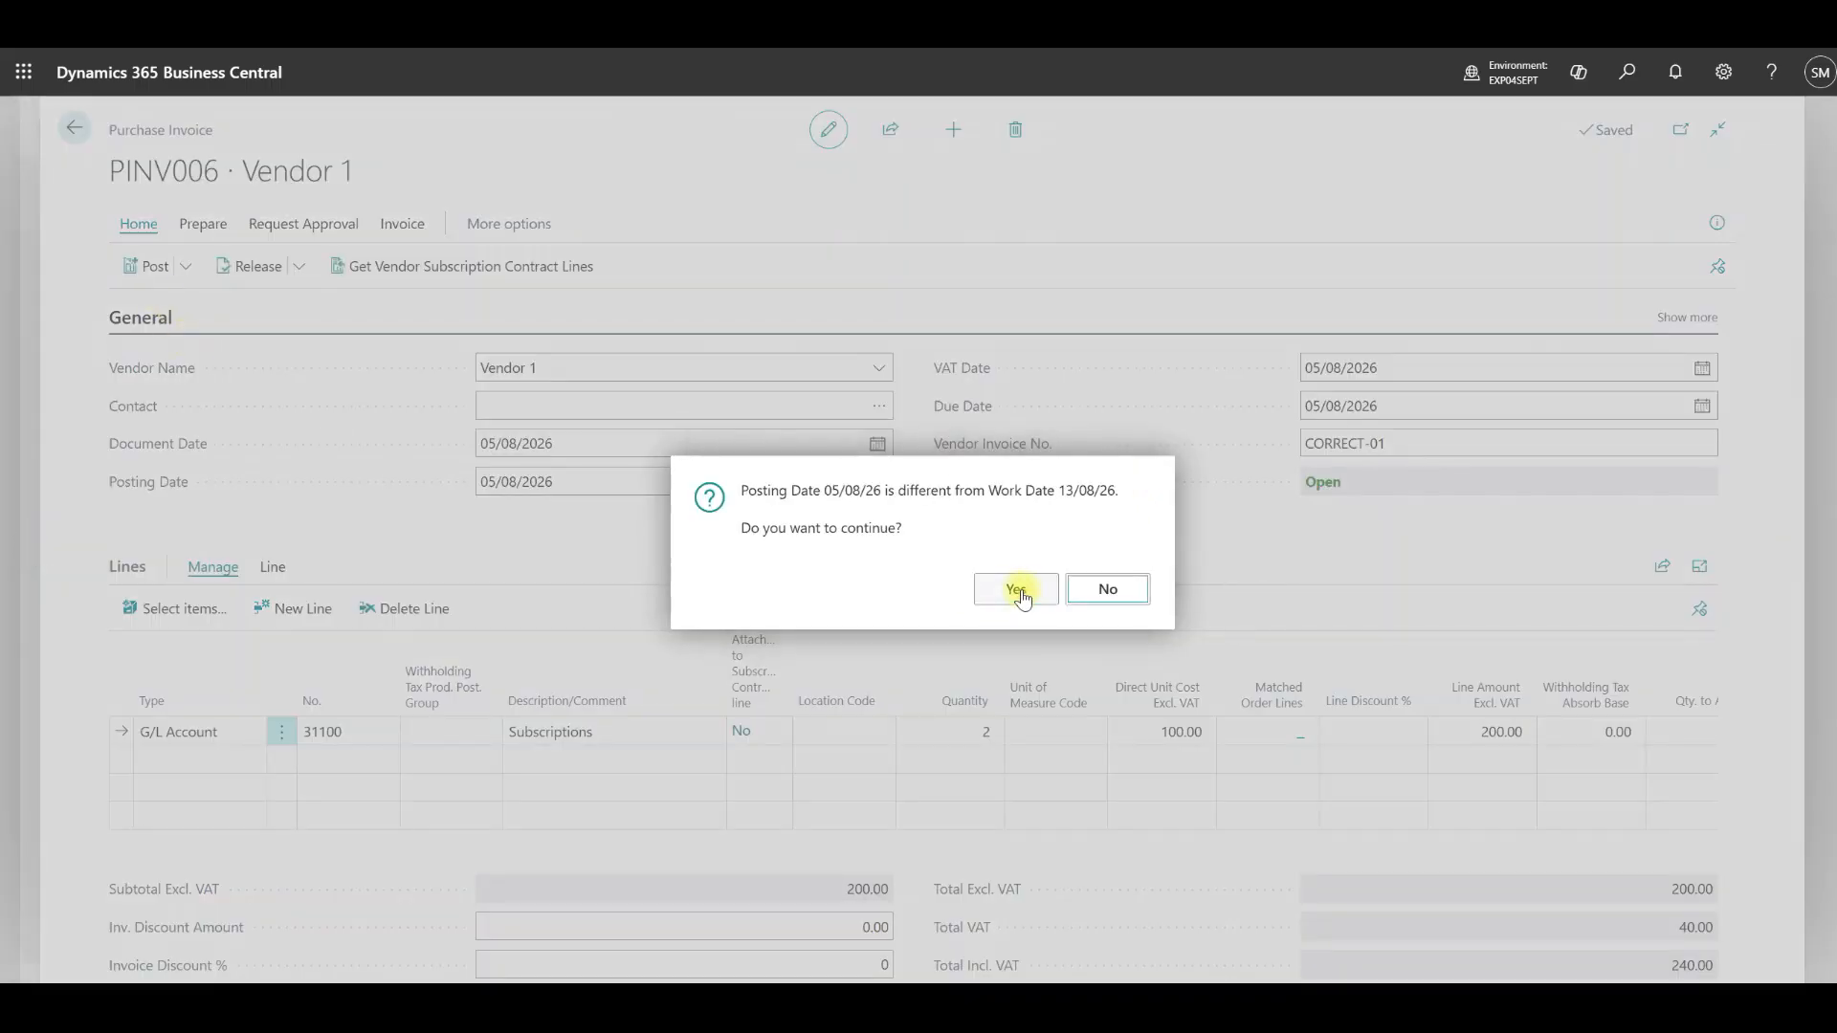
pyautogui.click(1020, 592)
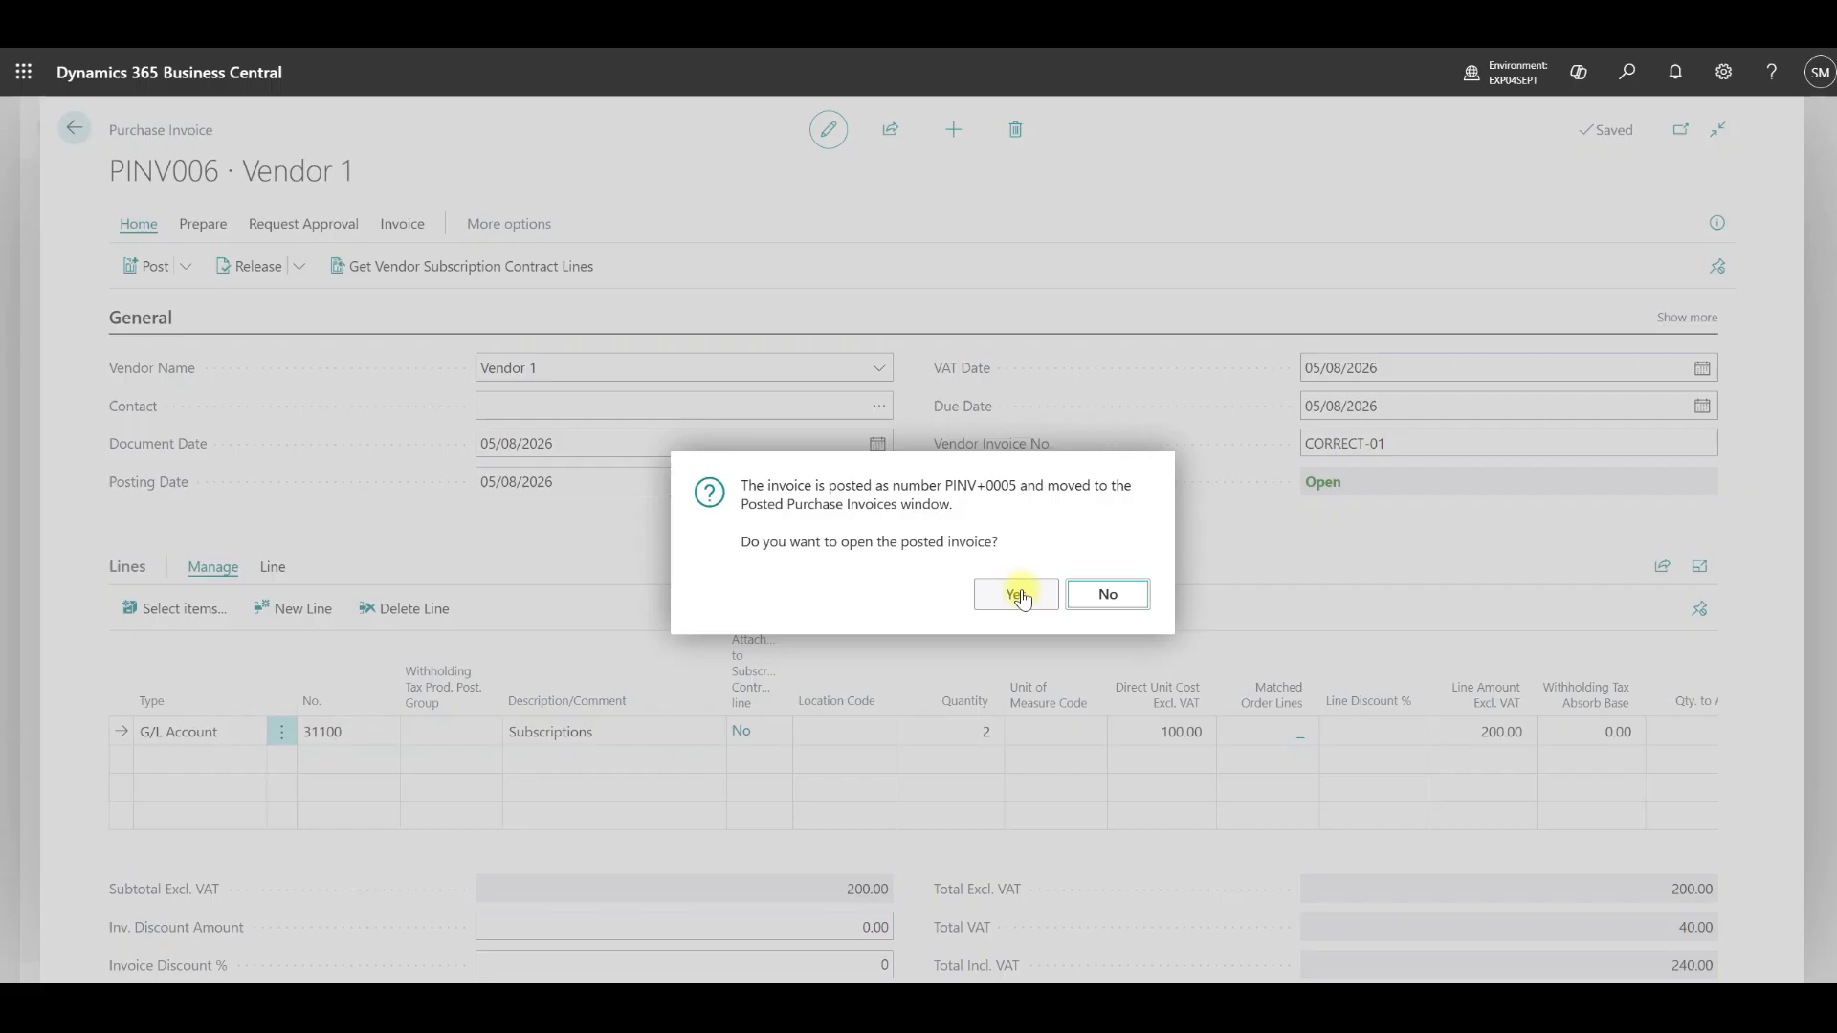
pyautogui.click(1109, 595)
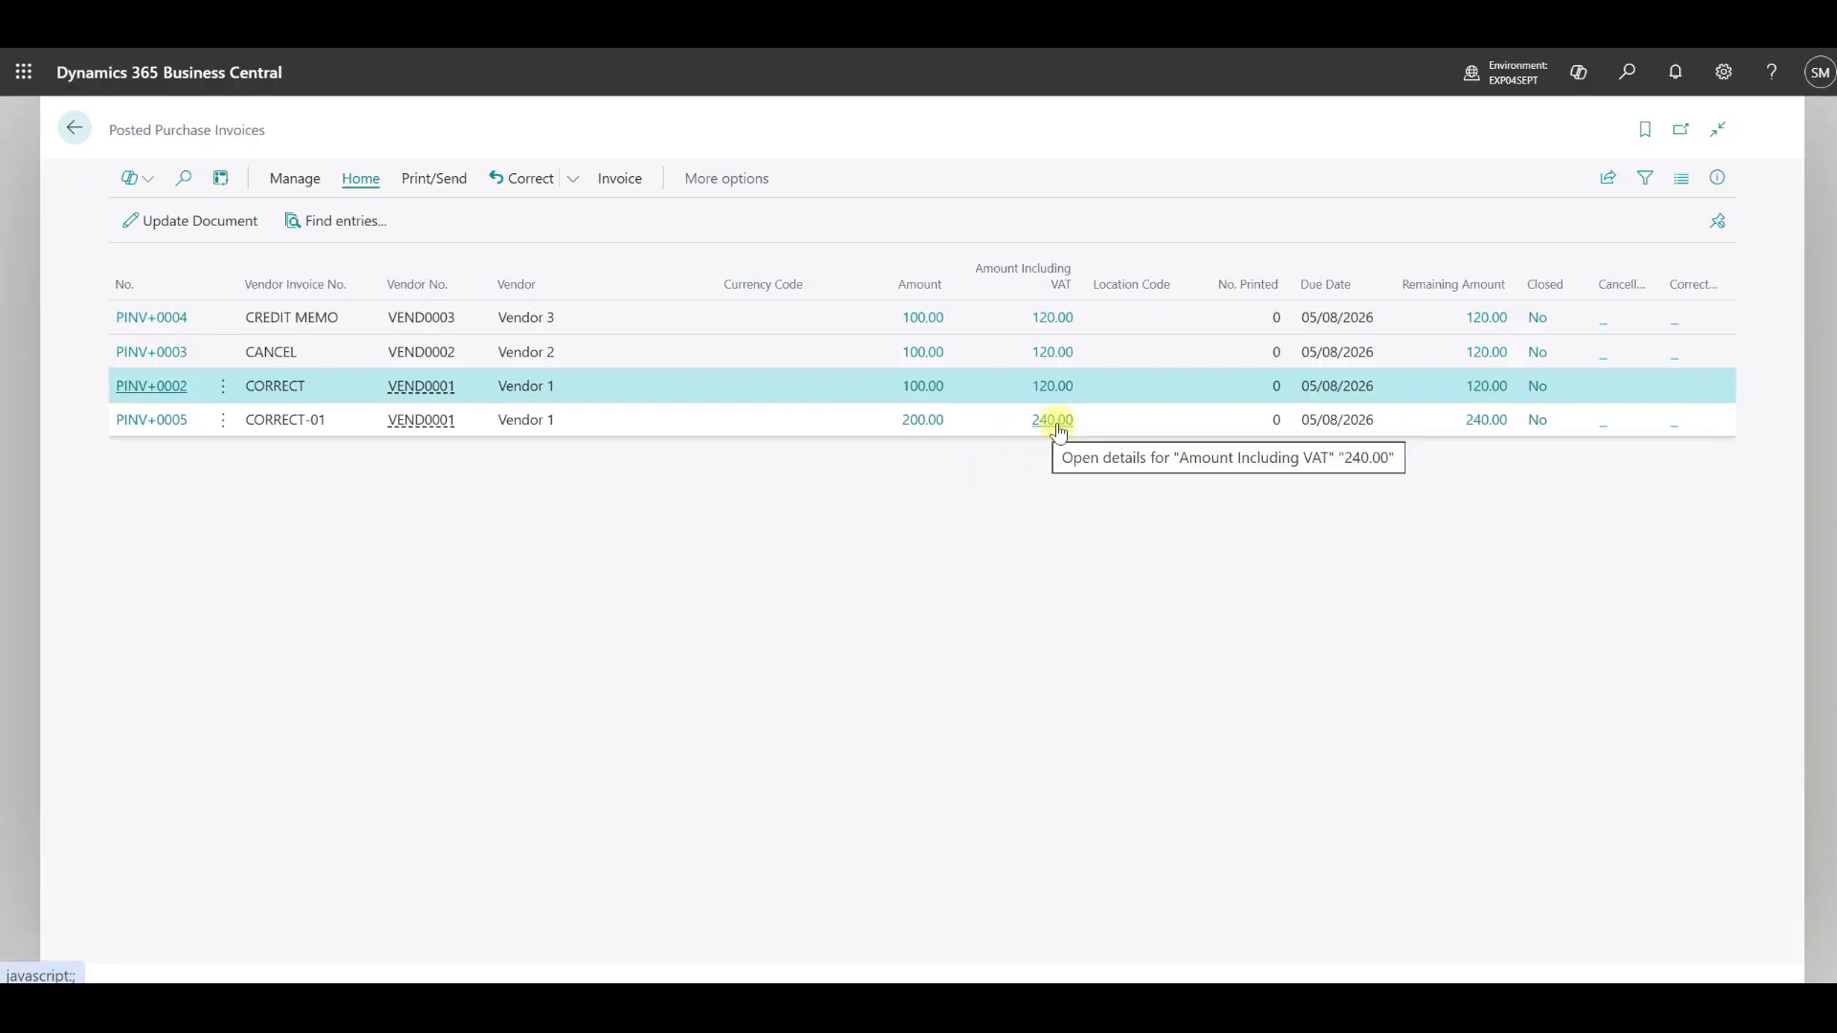
# Step: Open Vendor 1's original posted invoice CORRECT, examine its Cancelled field and lines, and return to the list
pyautogui.click(168, 391)
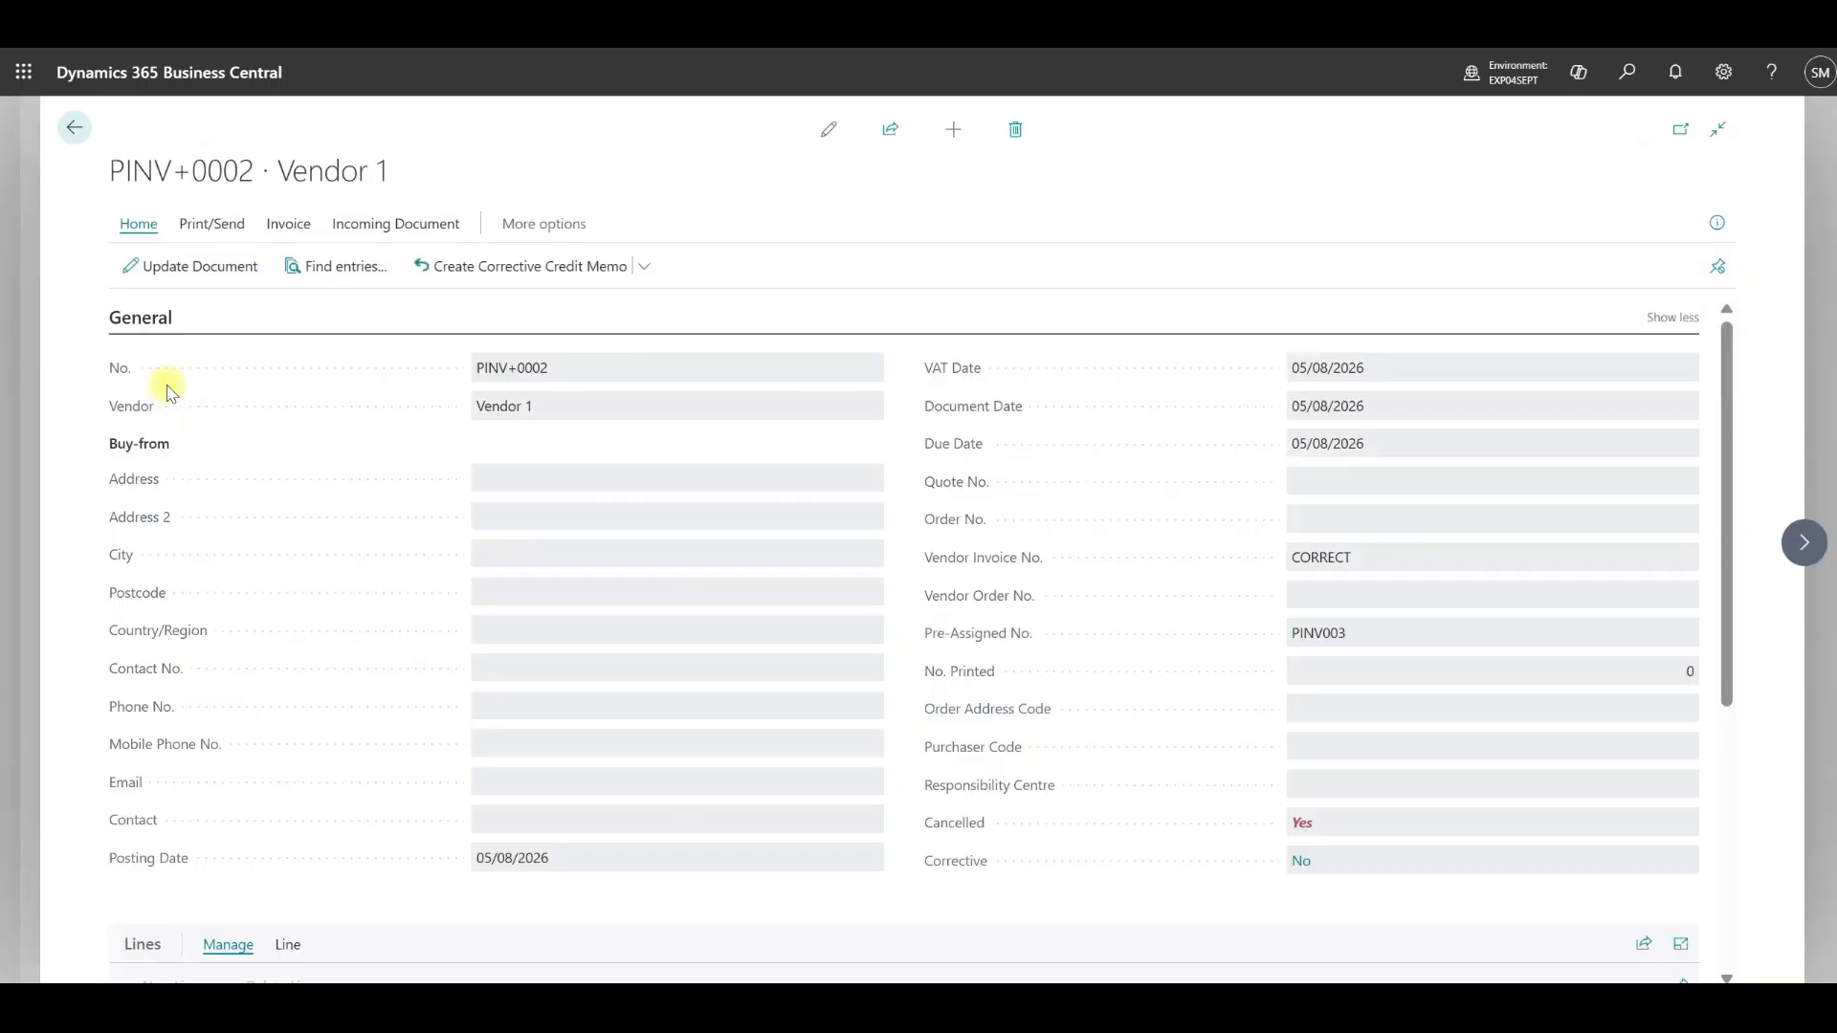
pyautogui.scroll(-5, 539, 718)
pyautogui.scroll(3, 1195, 526)
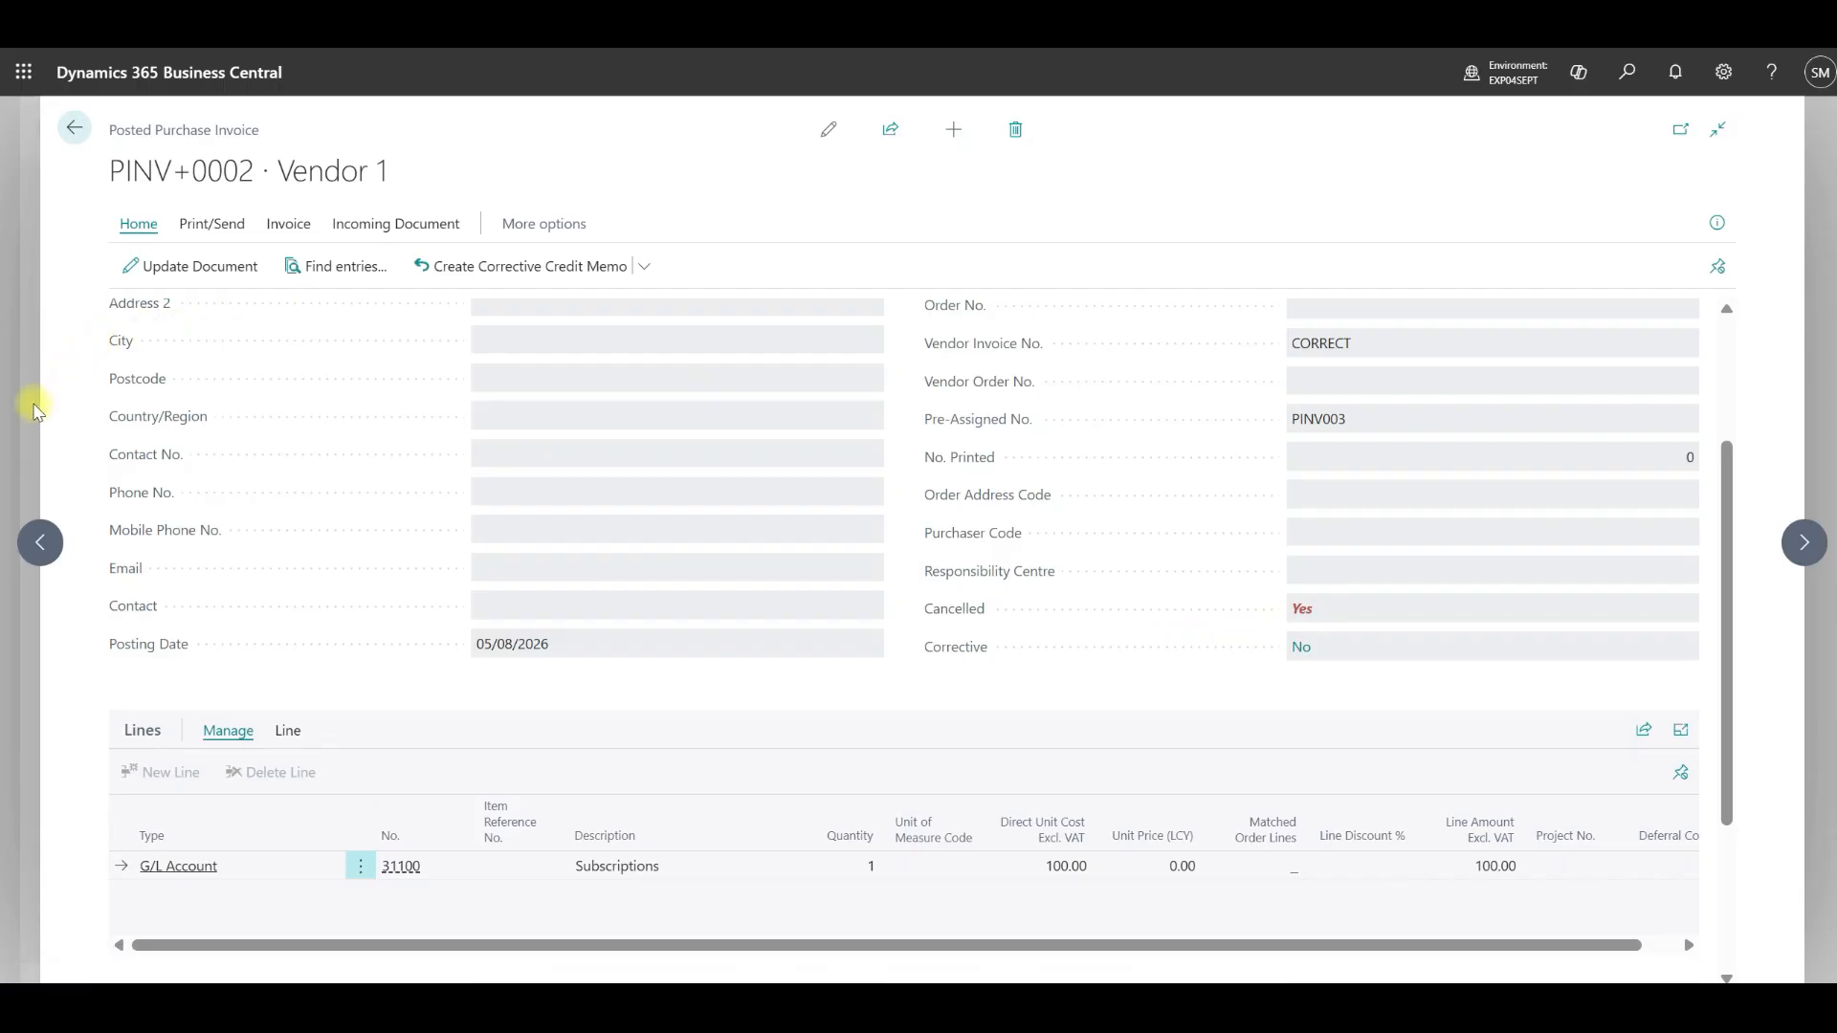
pyautogui.press('Escape')
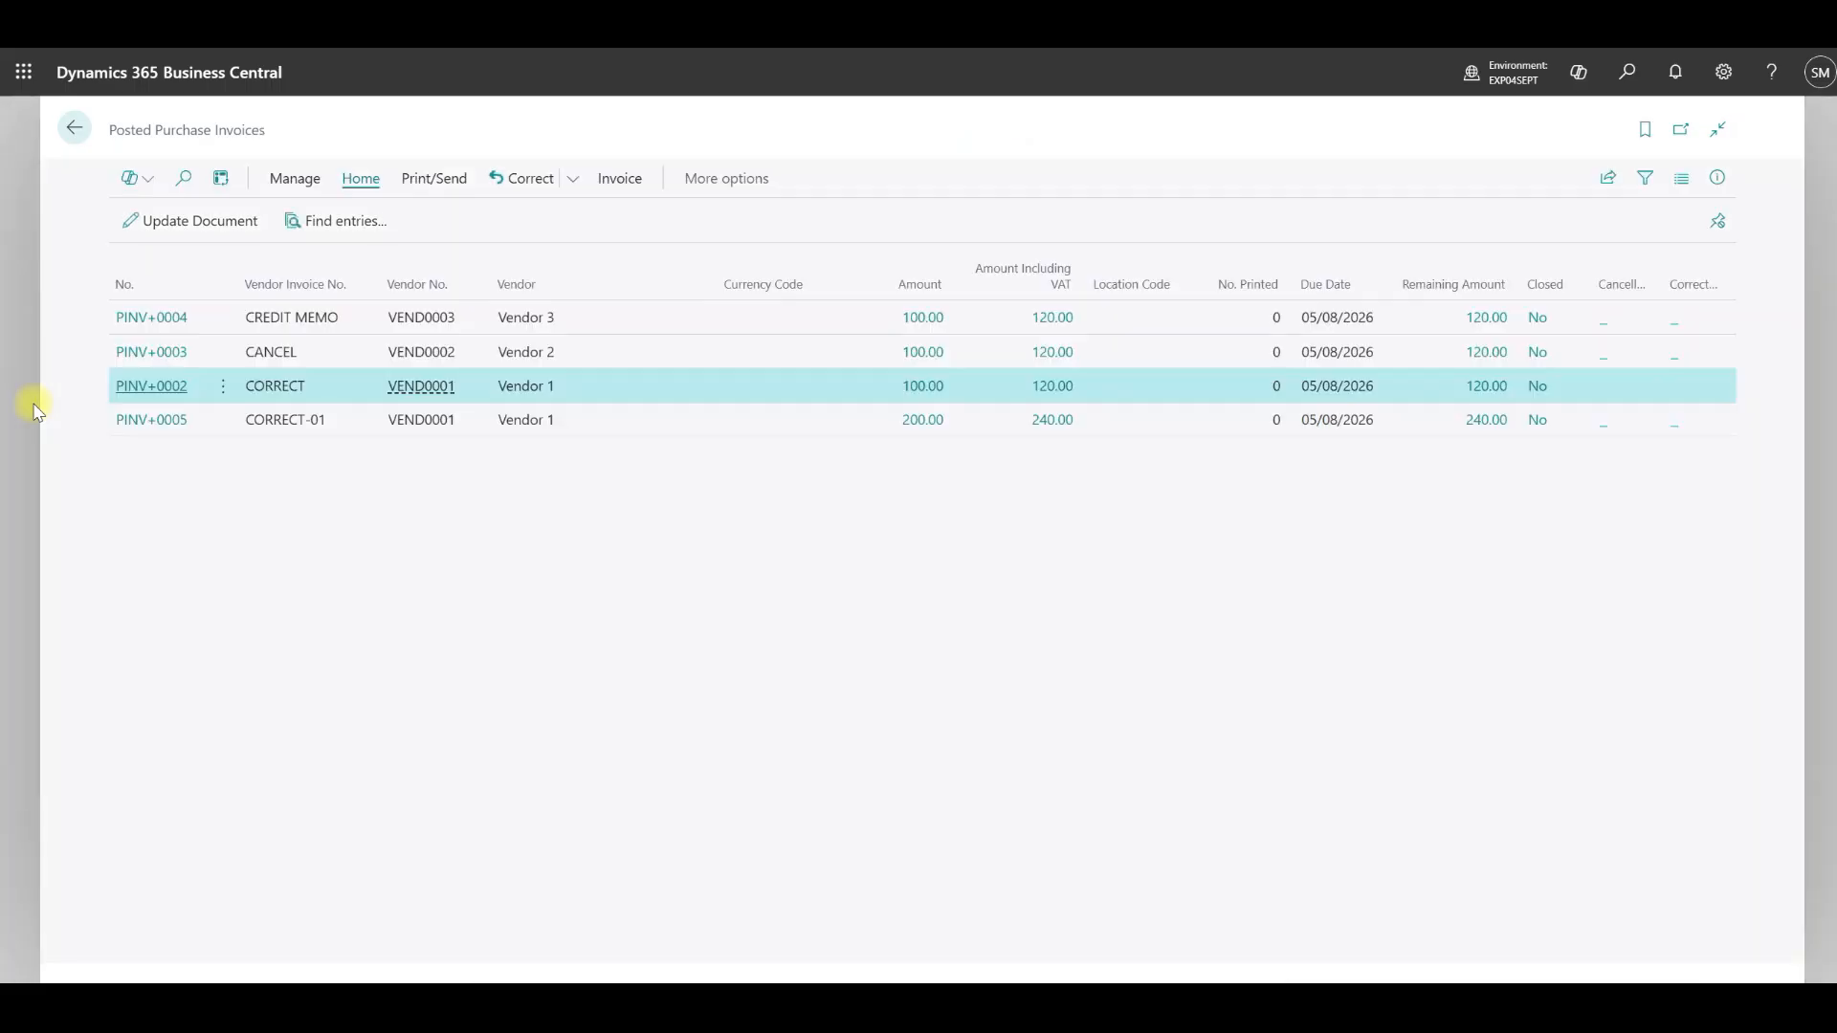
# Step: Cancel Vendor 2's posted purchase invoice, accepting the differing posting date and declining to open the posted credit memo
pyautogui.click(131, 354)
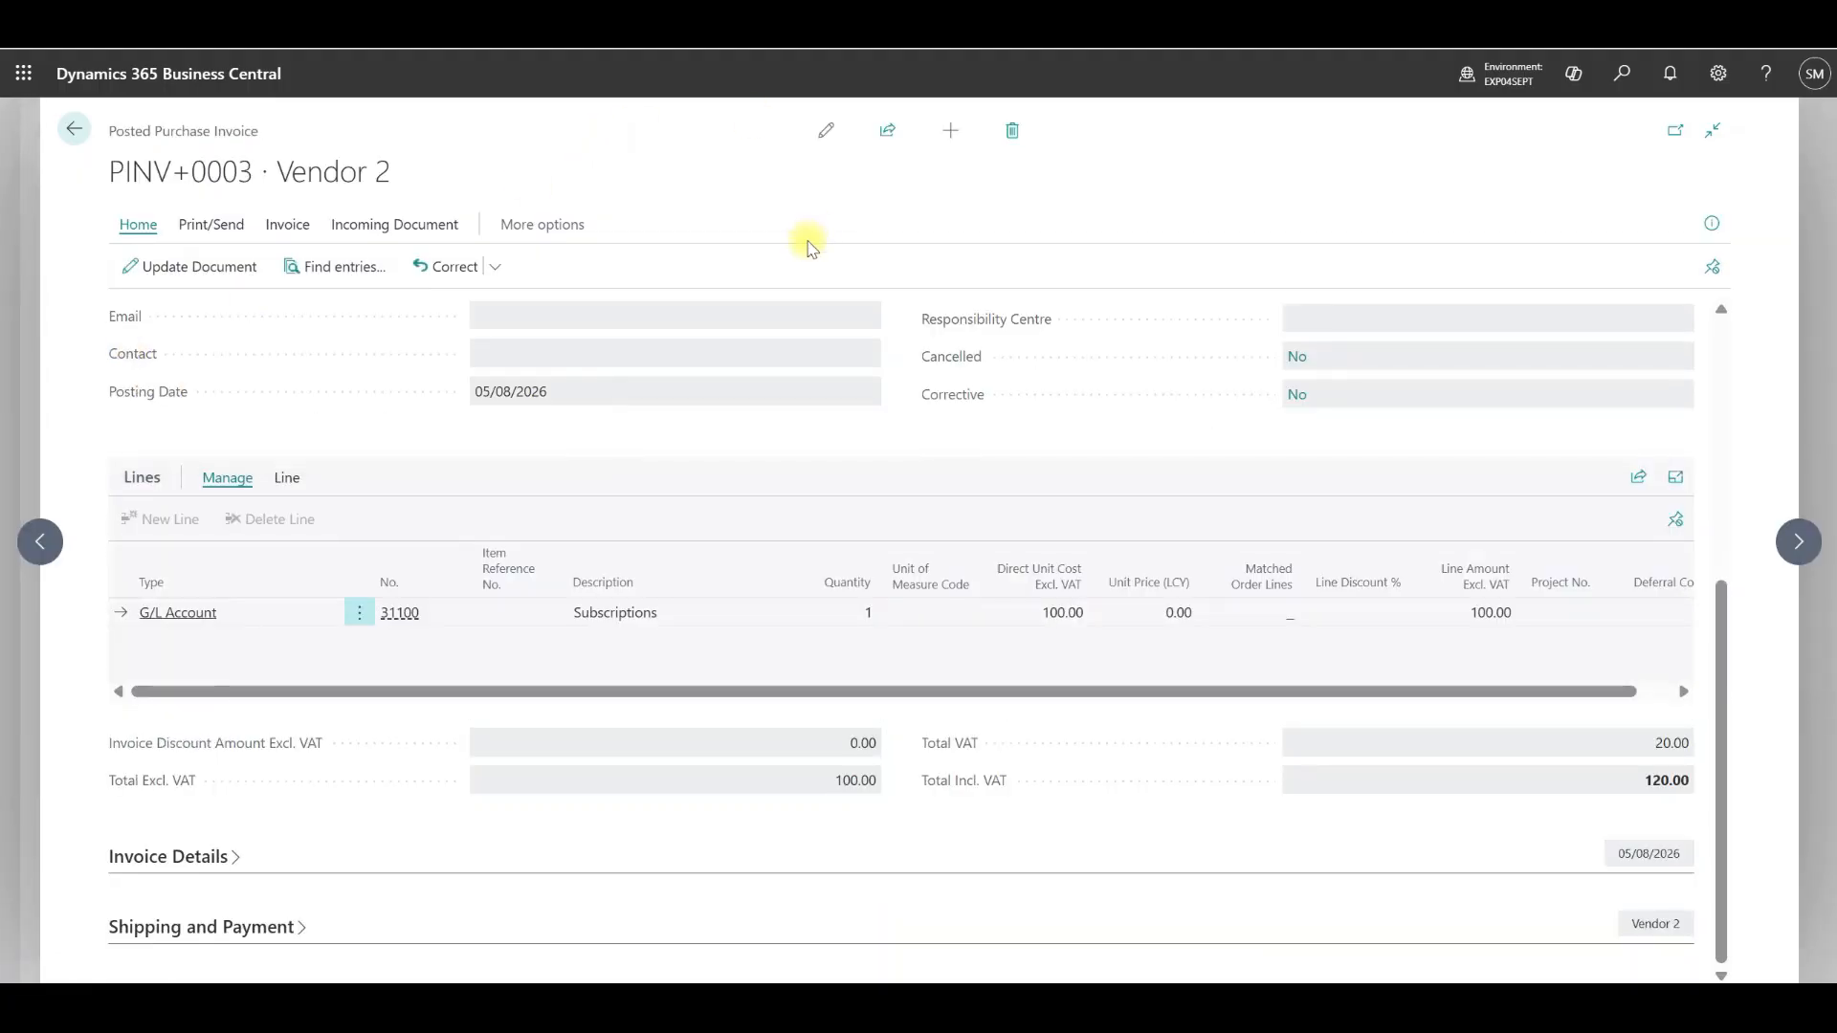
pyautogui.click(496, 271)
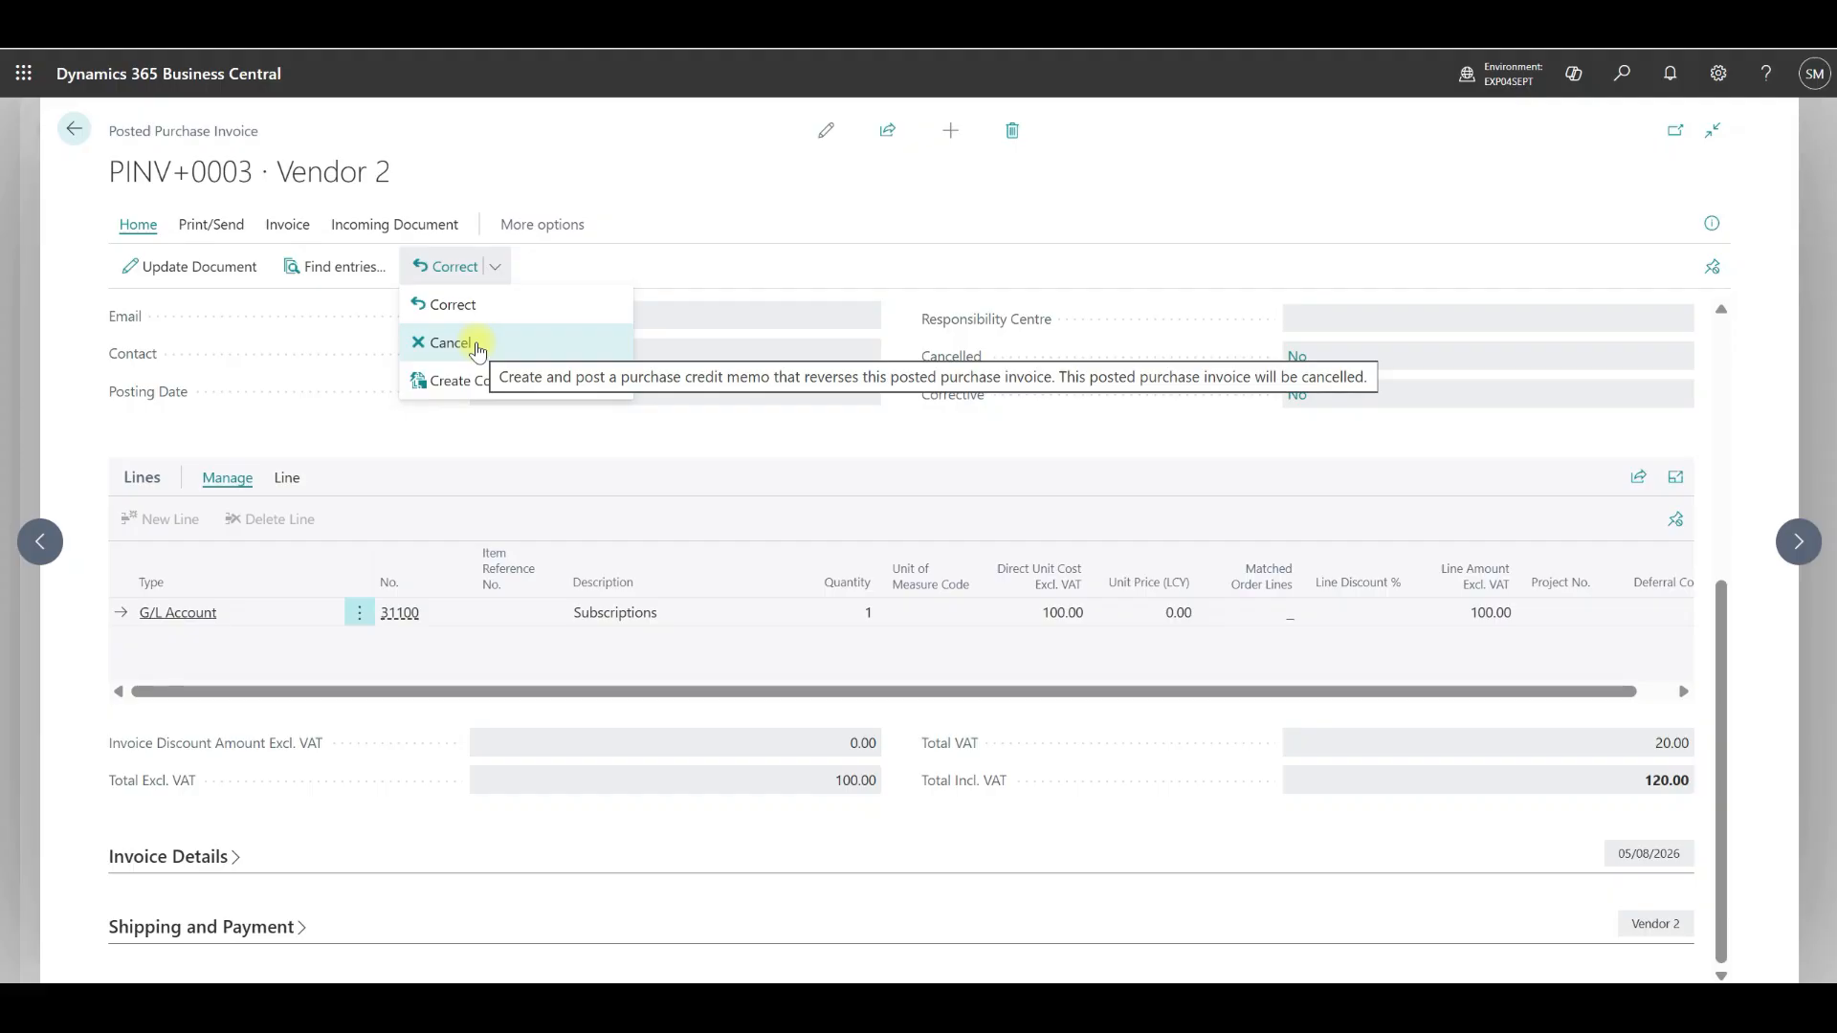
pyautogui.click(449, 343)
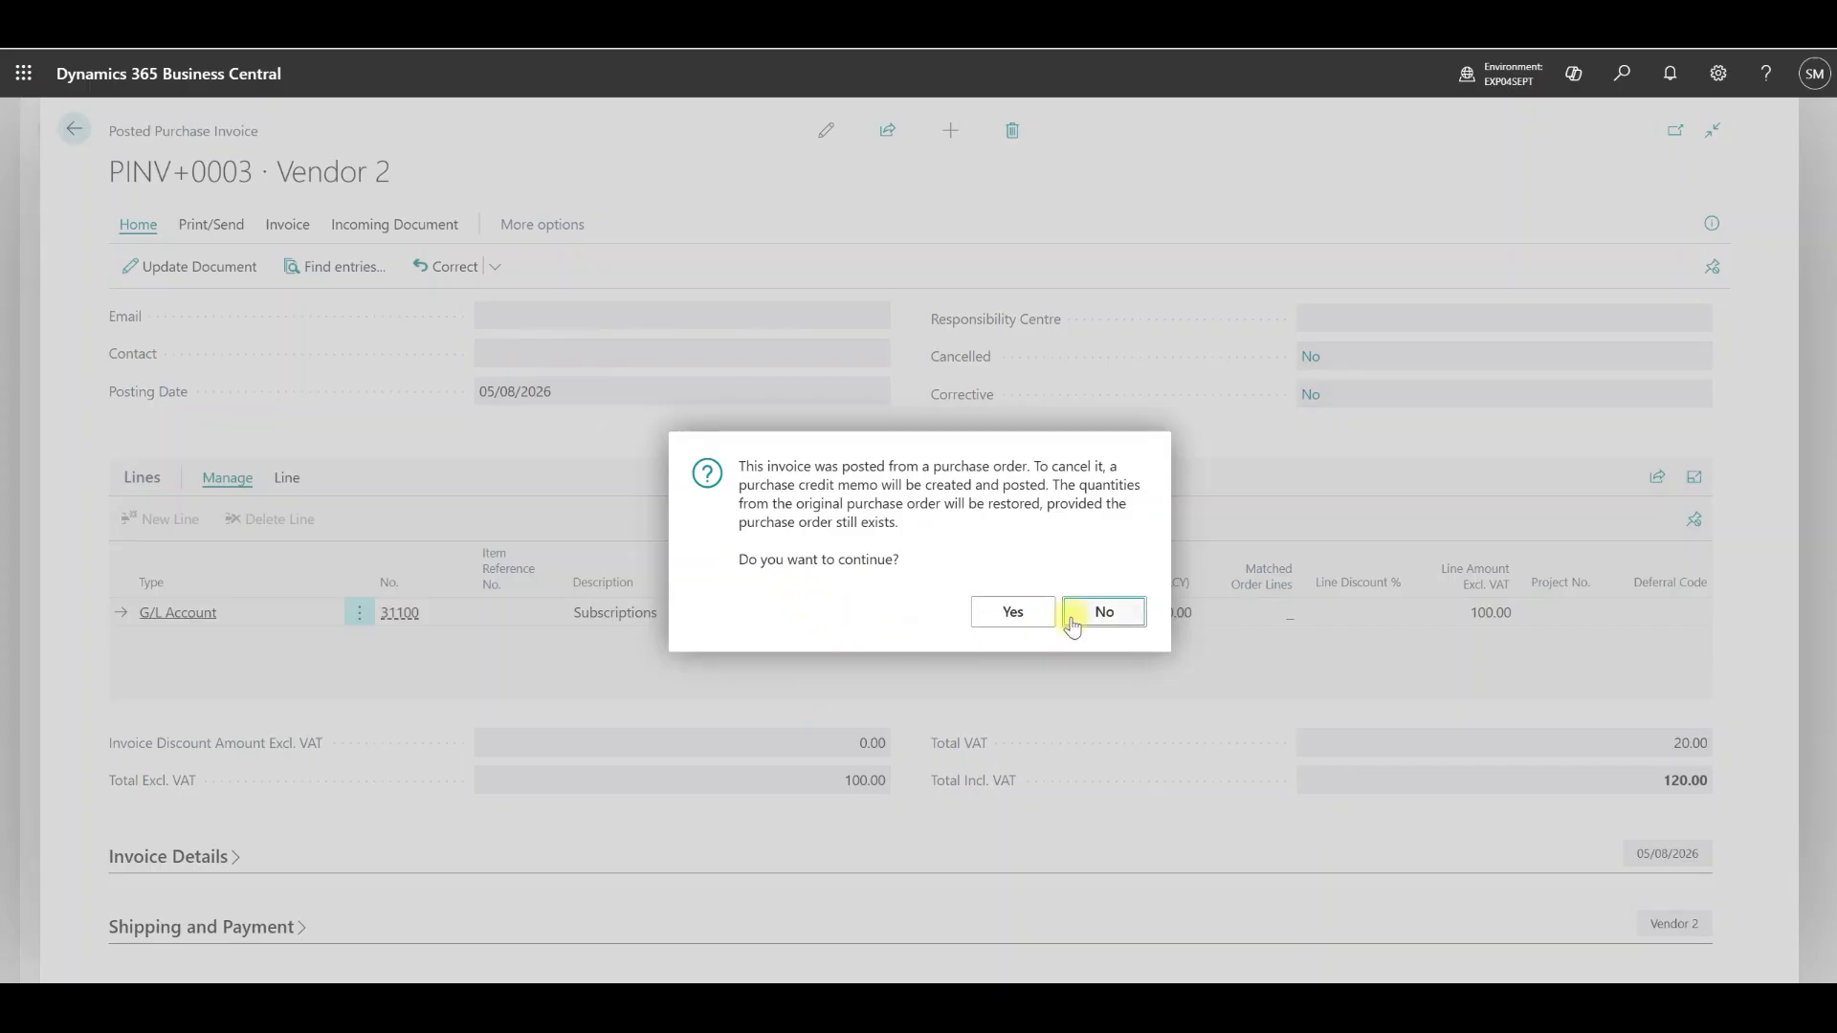
pyautogui.click(1021, 612)
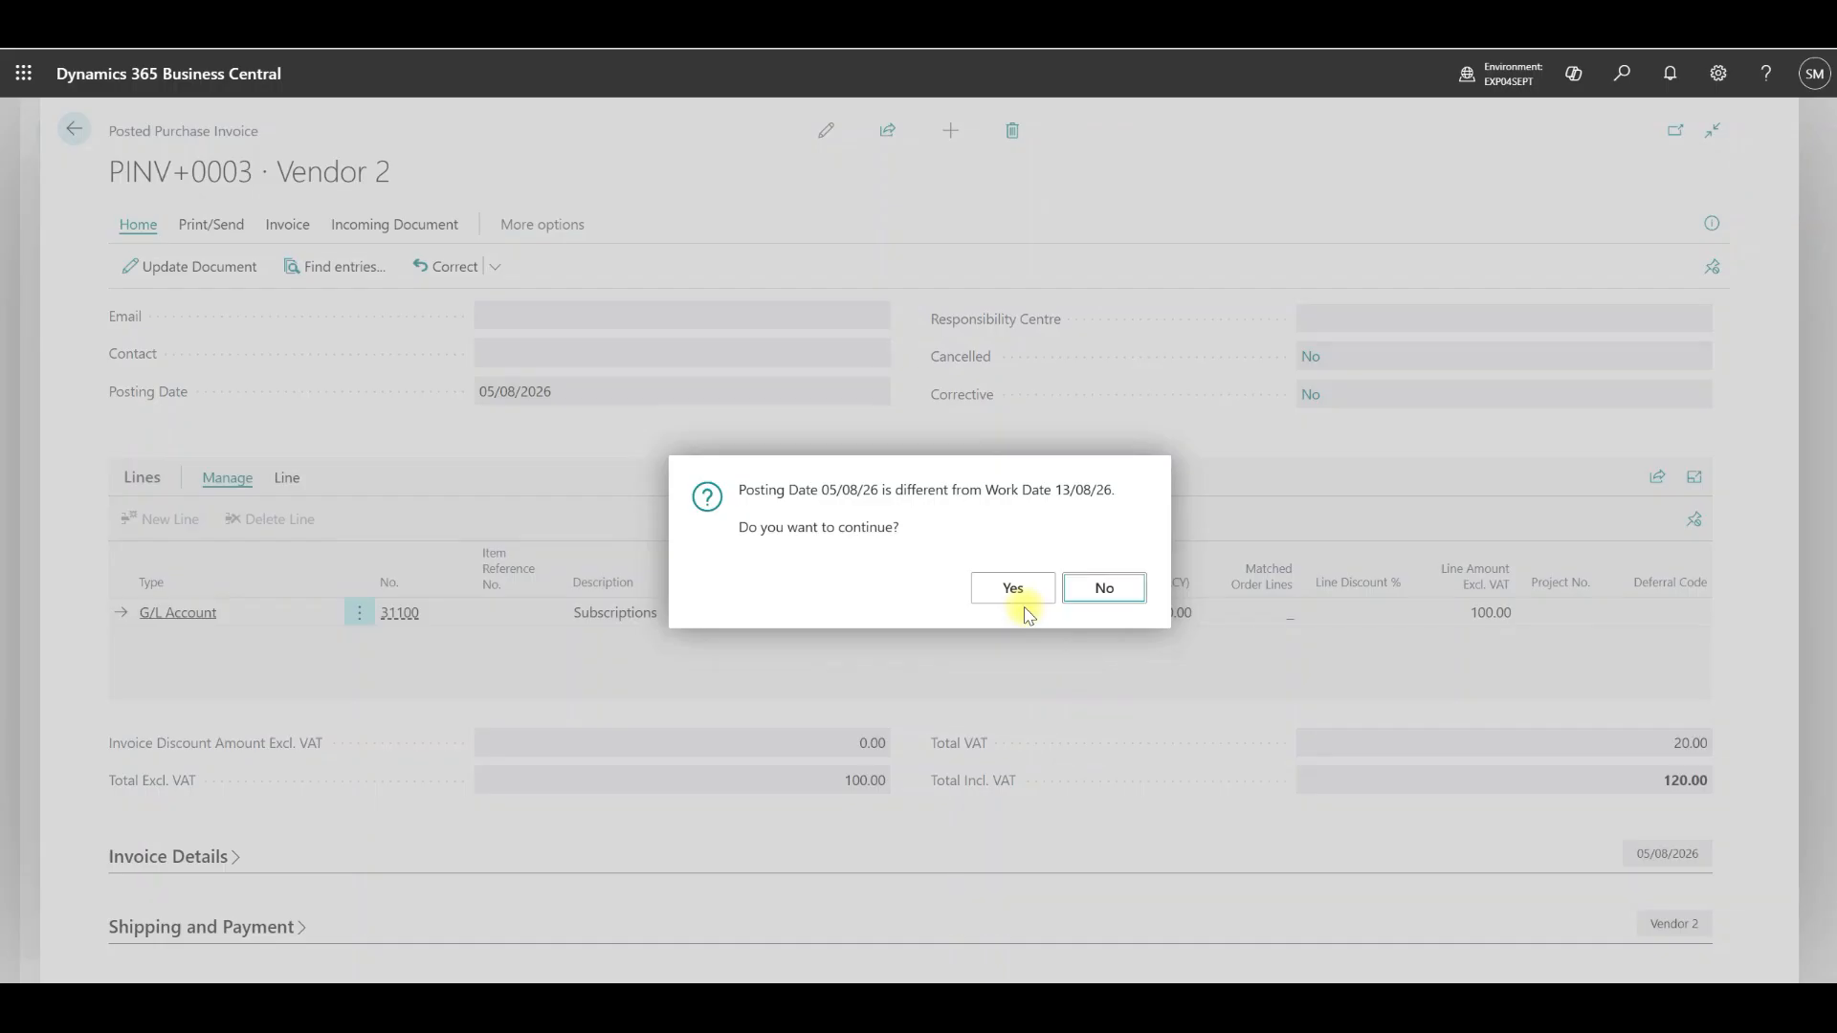
pyautogui.click(1028, 599)
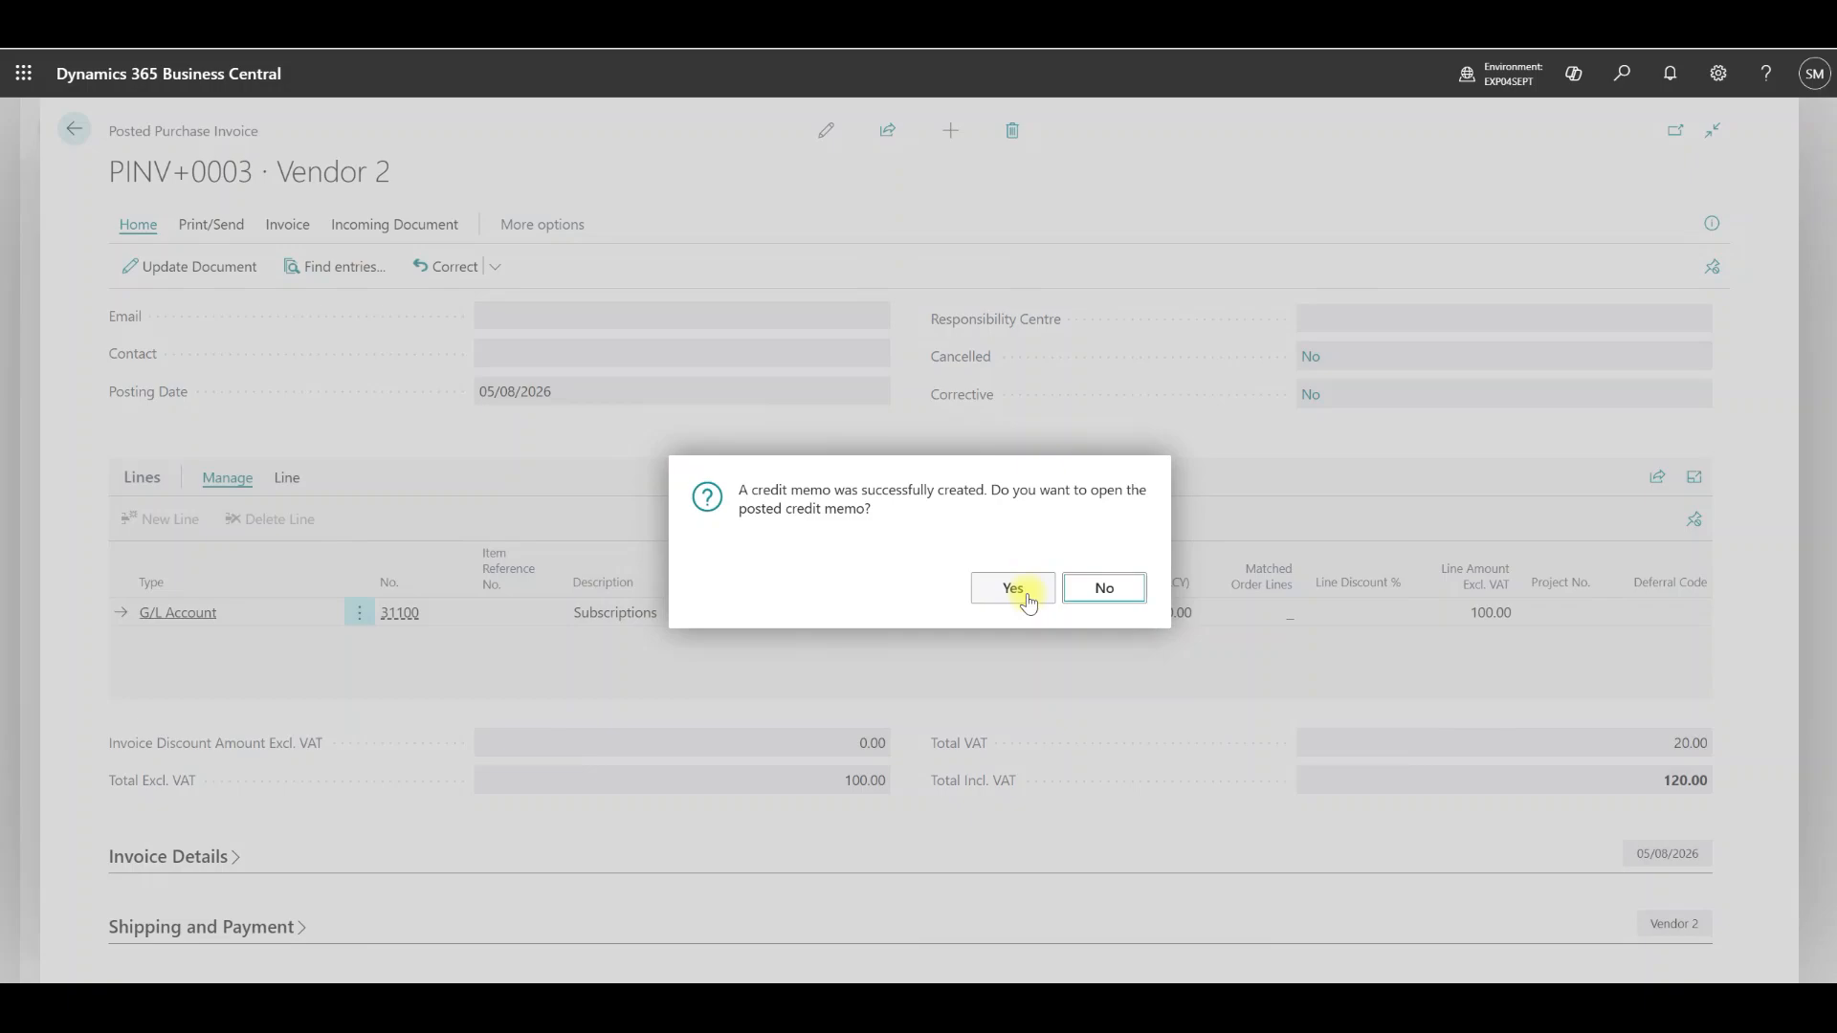
pyautogui.click(1105, 588)
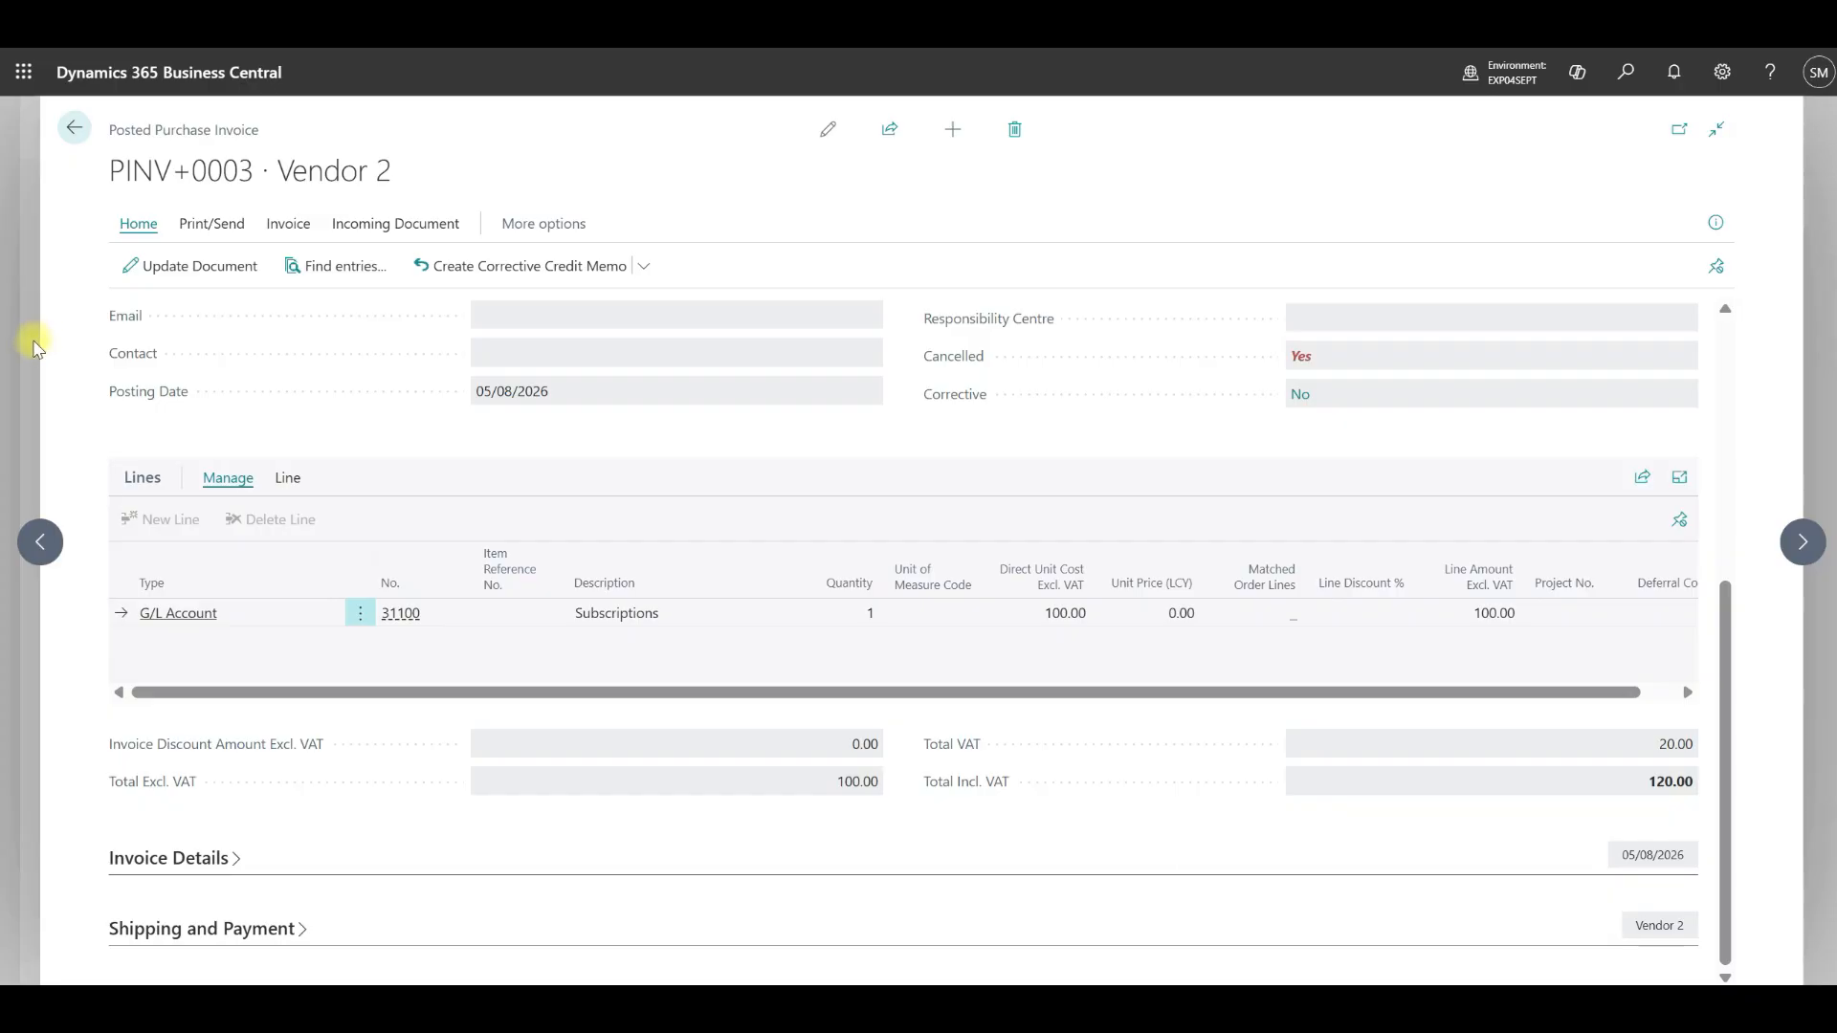
# Step: Return to the posted purchase invoices and create a corrective credit memo from Vendor 3's invoice CREDIT MEMO
pyautogui.press('Escape')
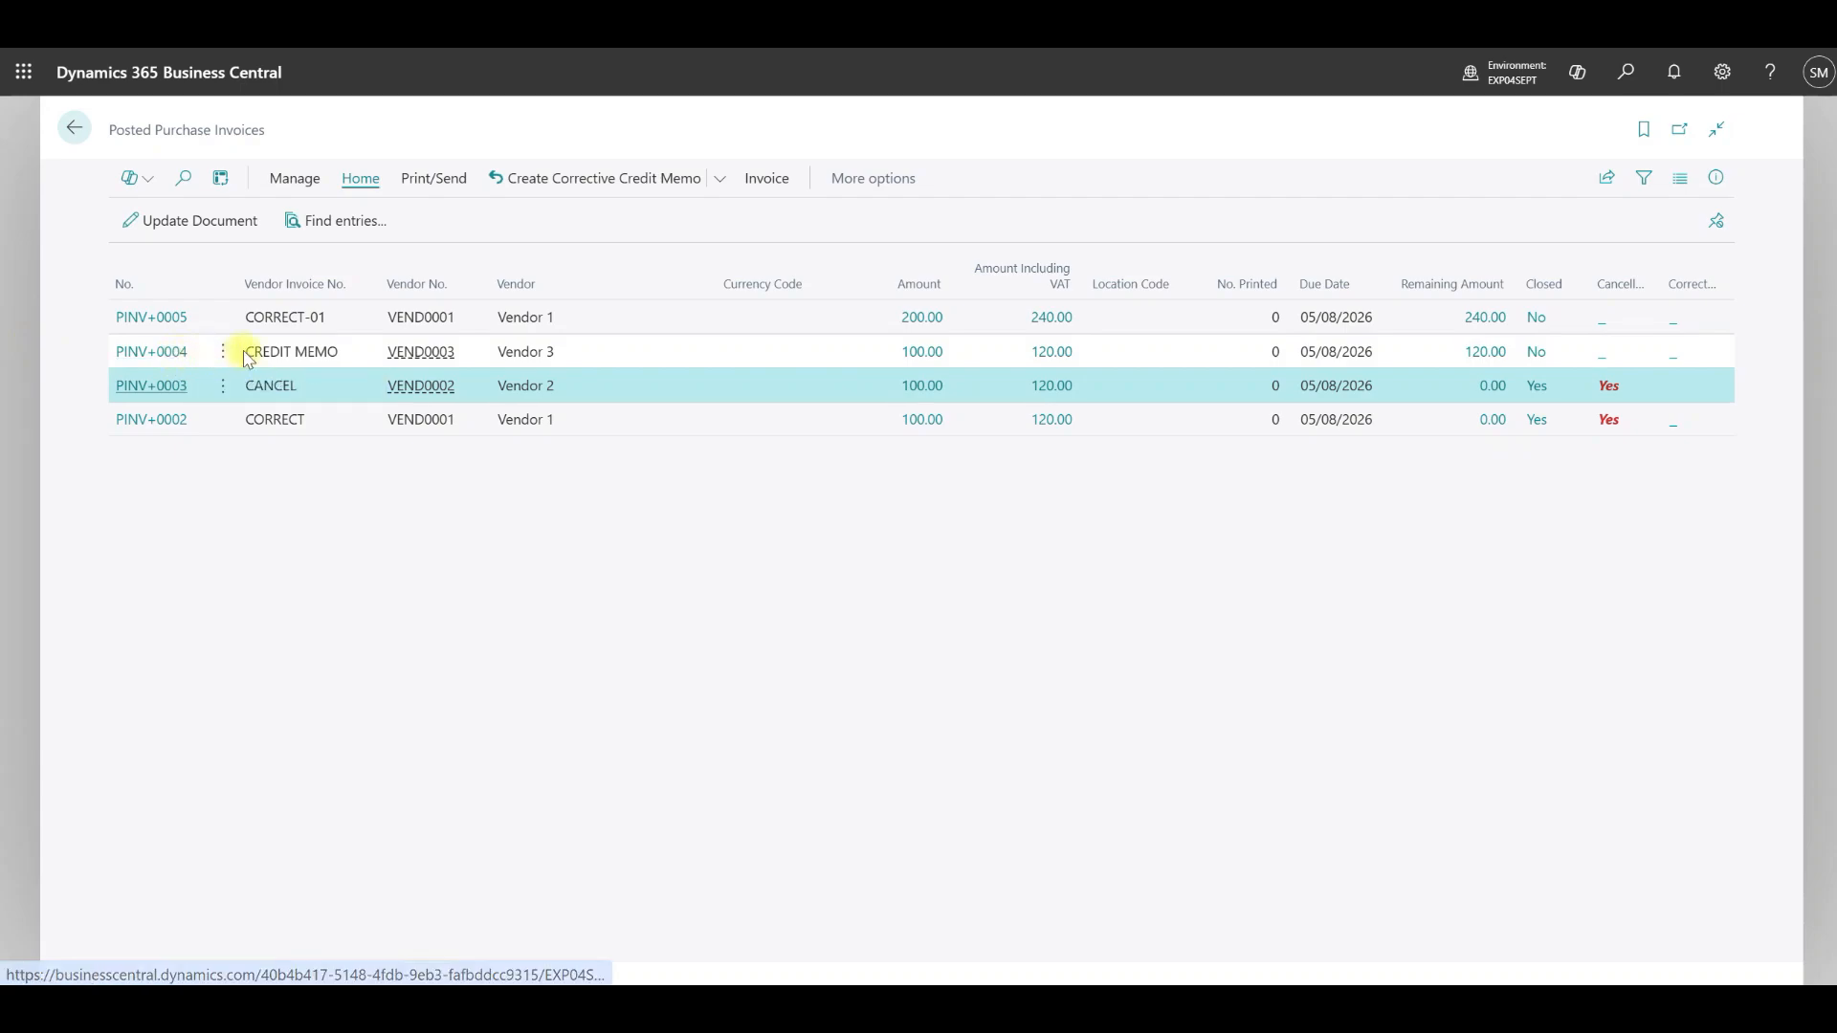
pyautogui.click(156, 353)
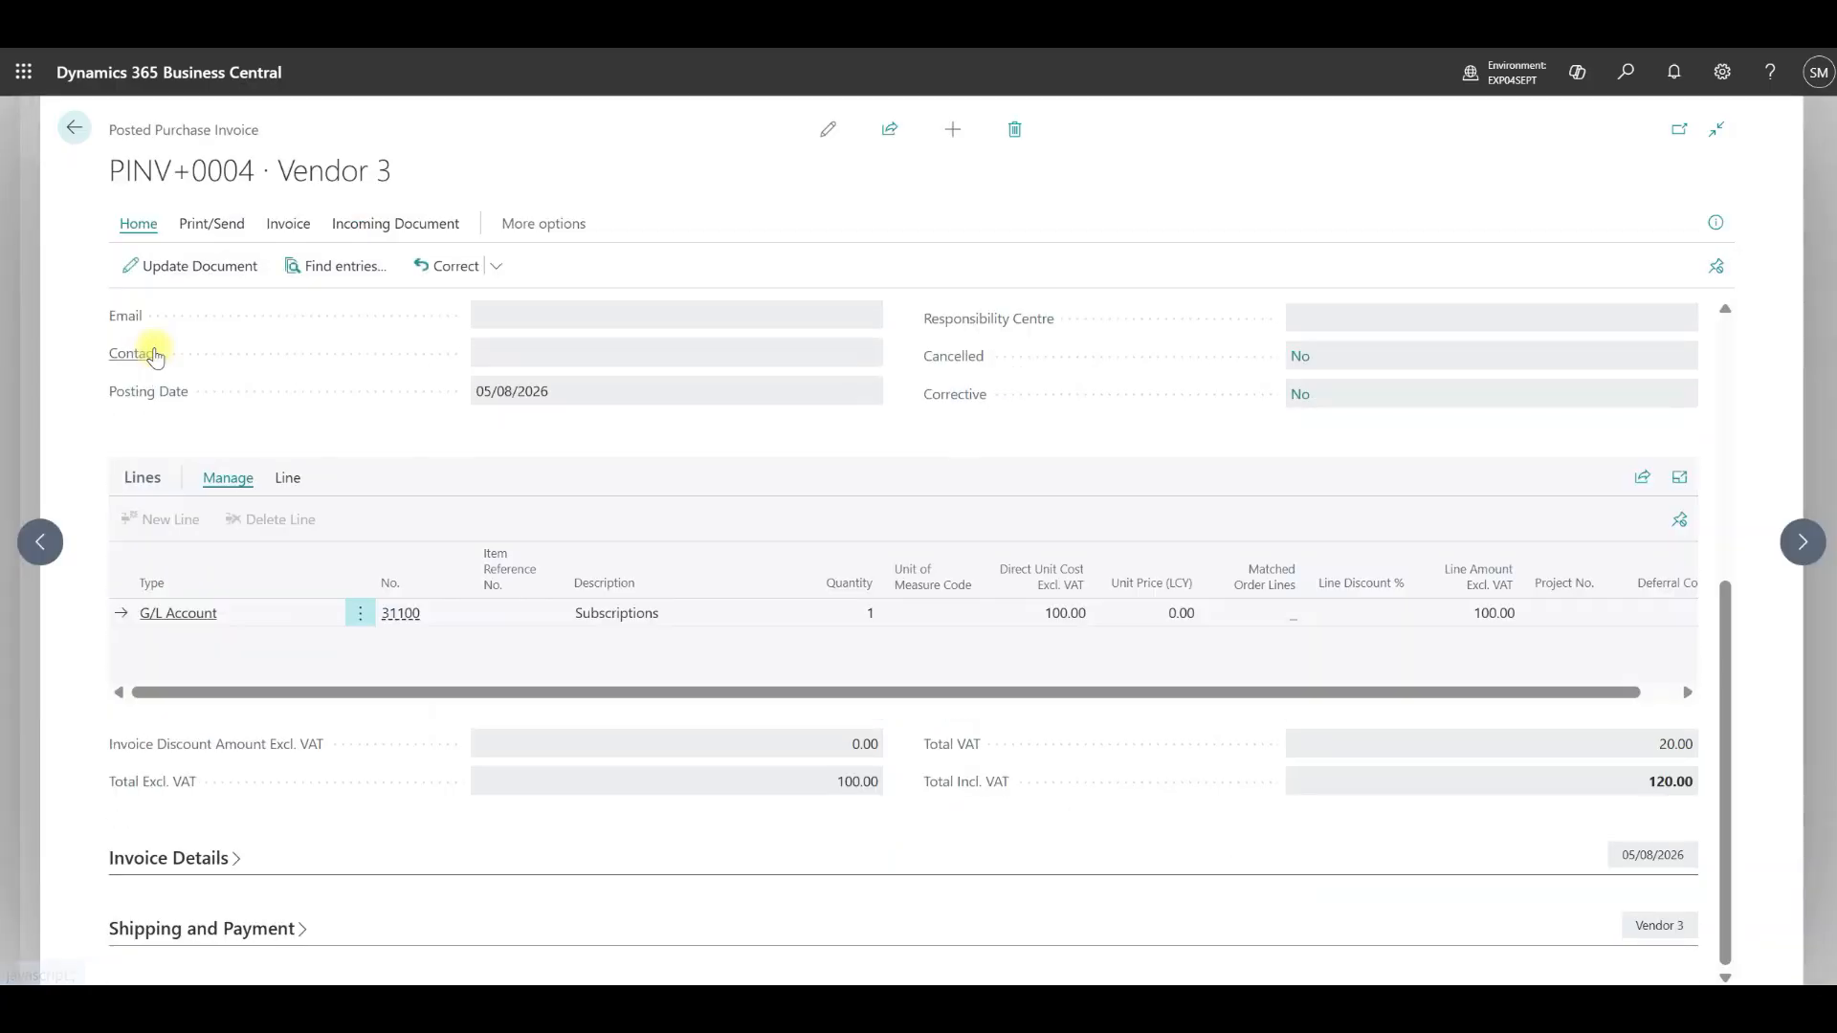
pyautogui.click(501, 267)
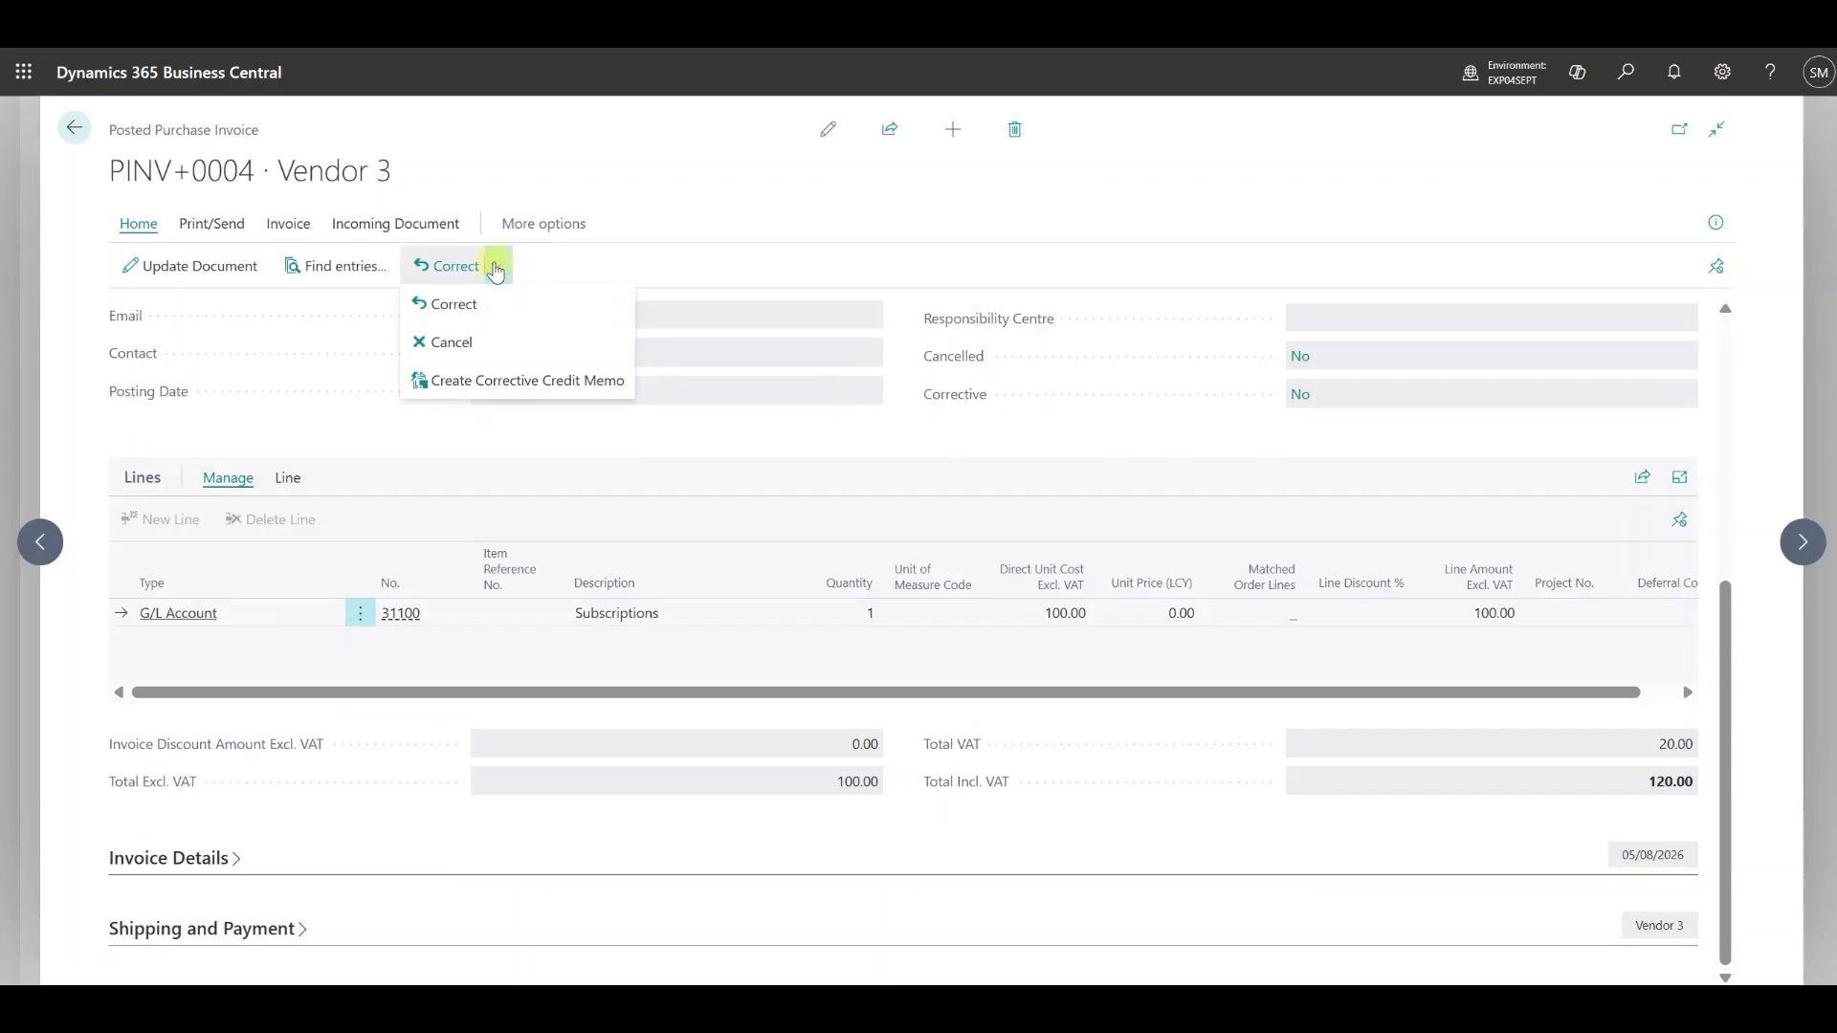
pyautogui.click(533, 380)
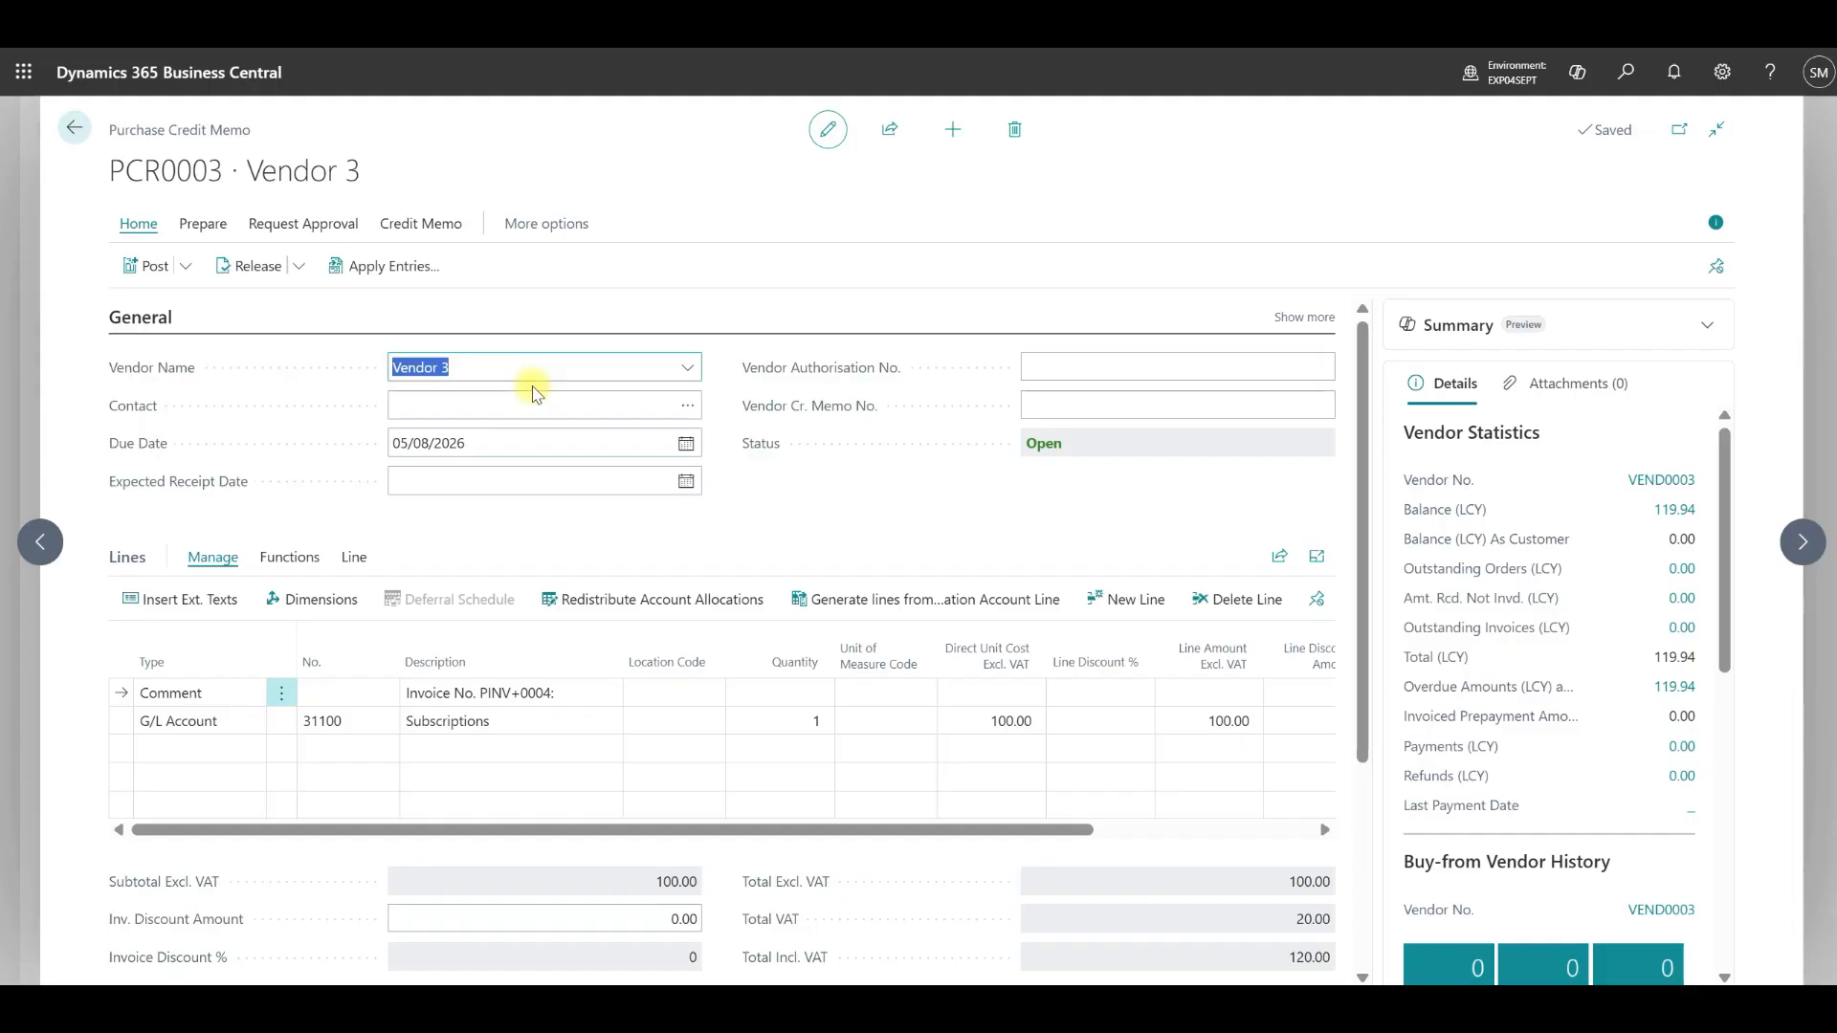
pyautogui.click(484, 356)
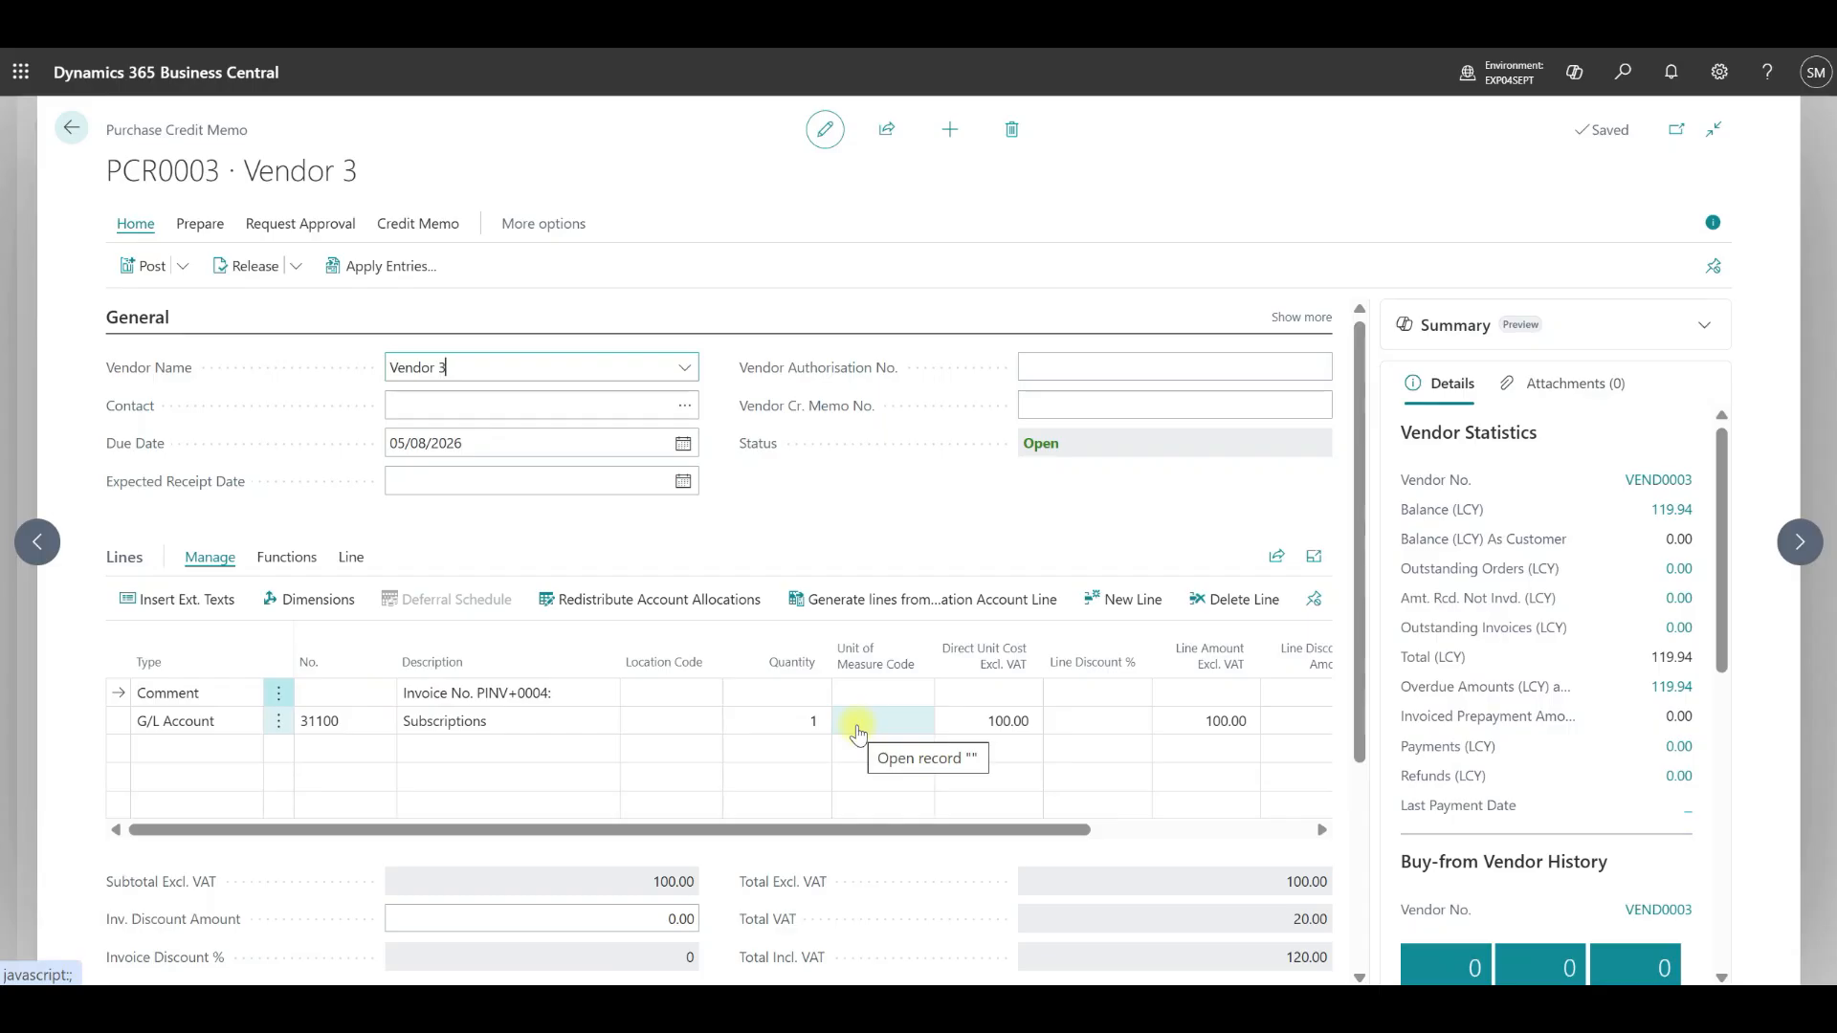
# Step: Set the Direct Unit Cost Excl. VAT of the credit memo's Subscriptions line to 10
pyautogui.click(968, 723)
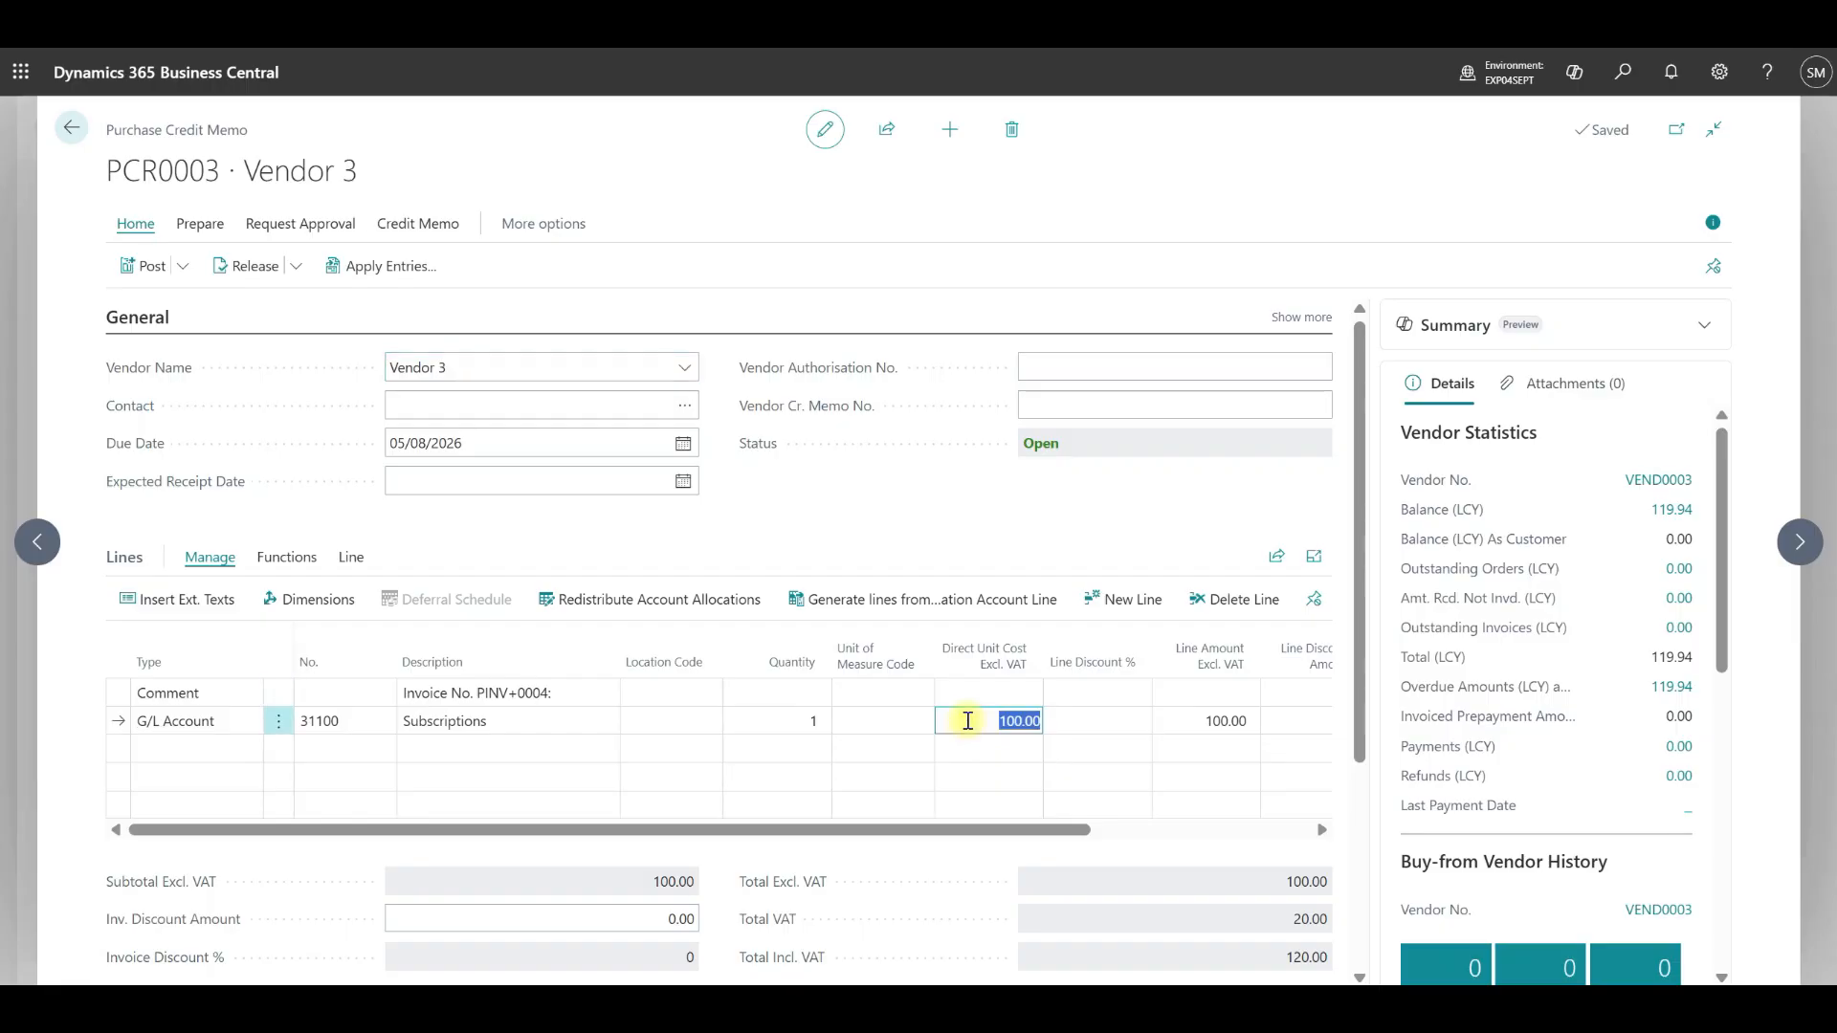
pyautogui.write('10')
pyautogui.press('Tab')
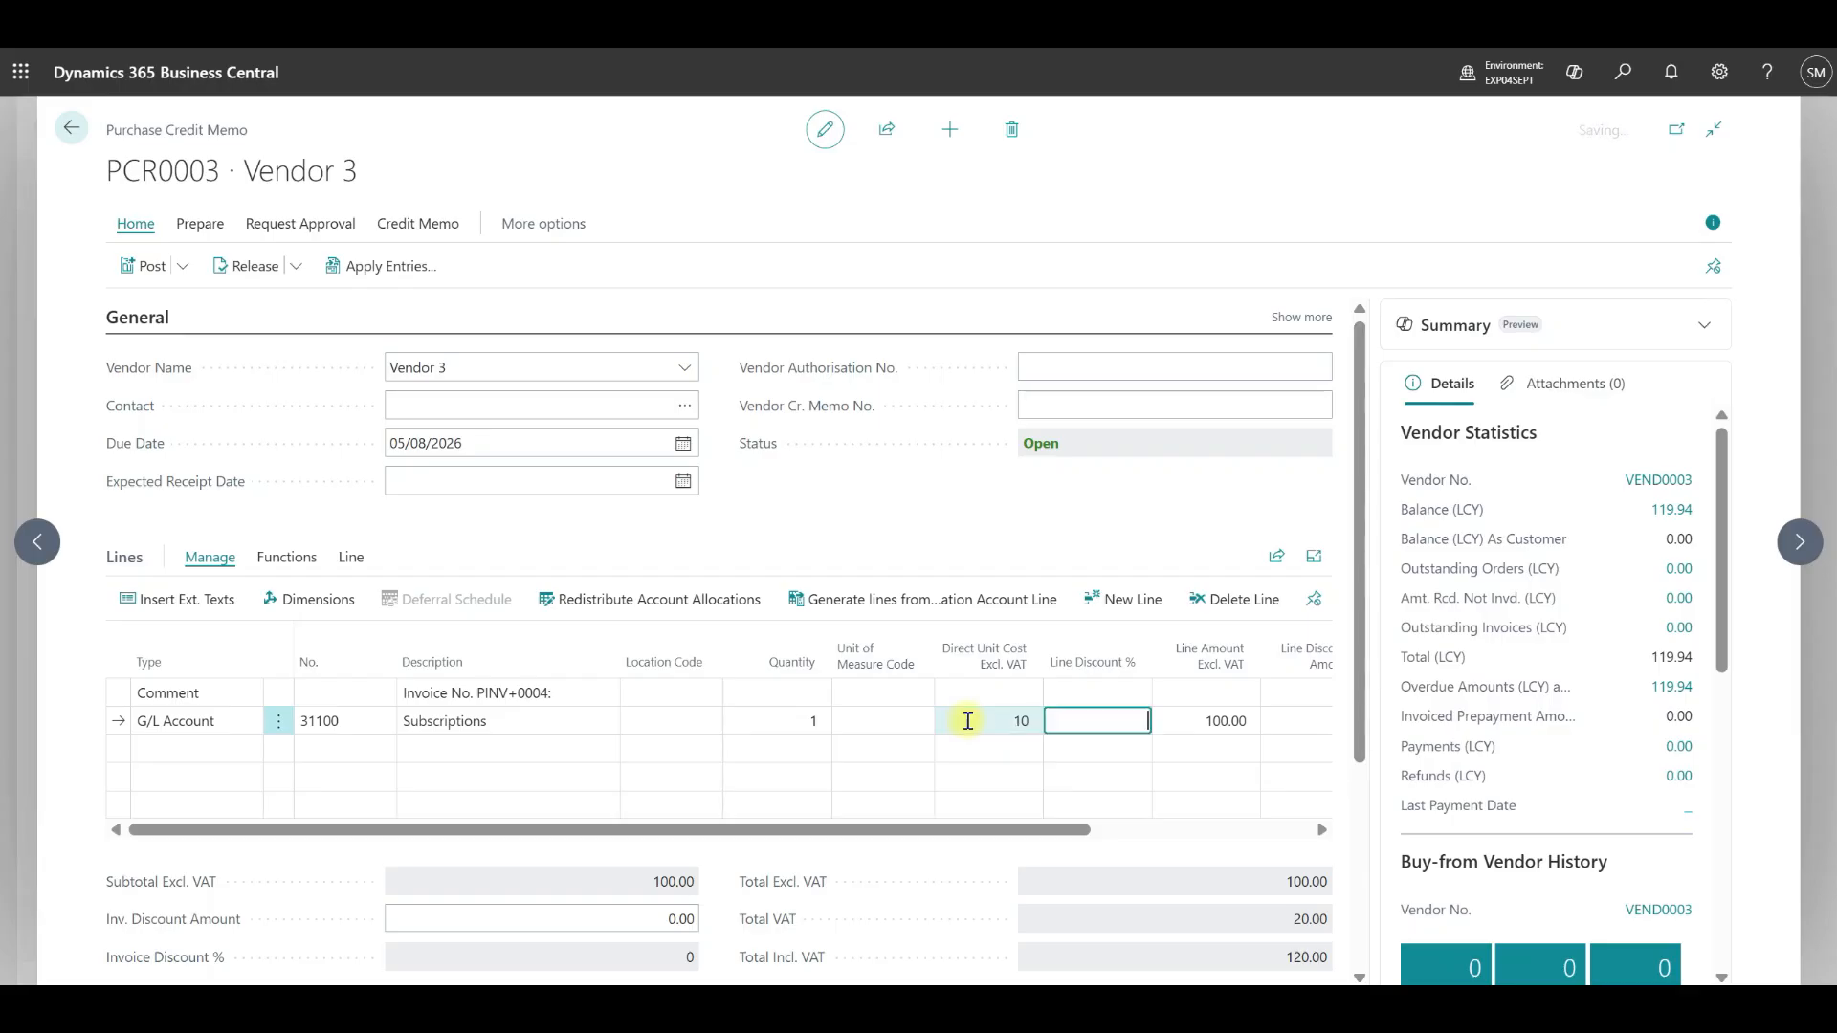
pyautogui.press('Tab')
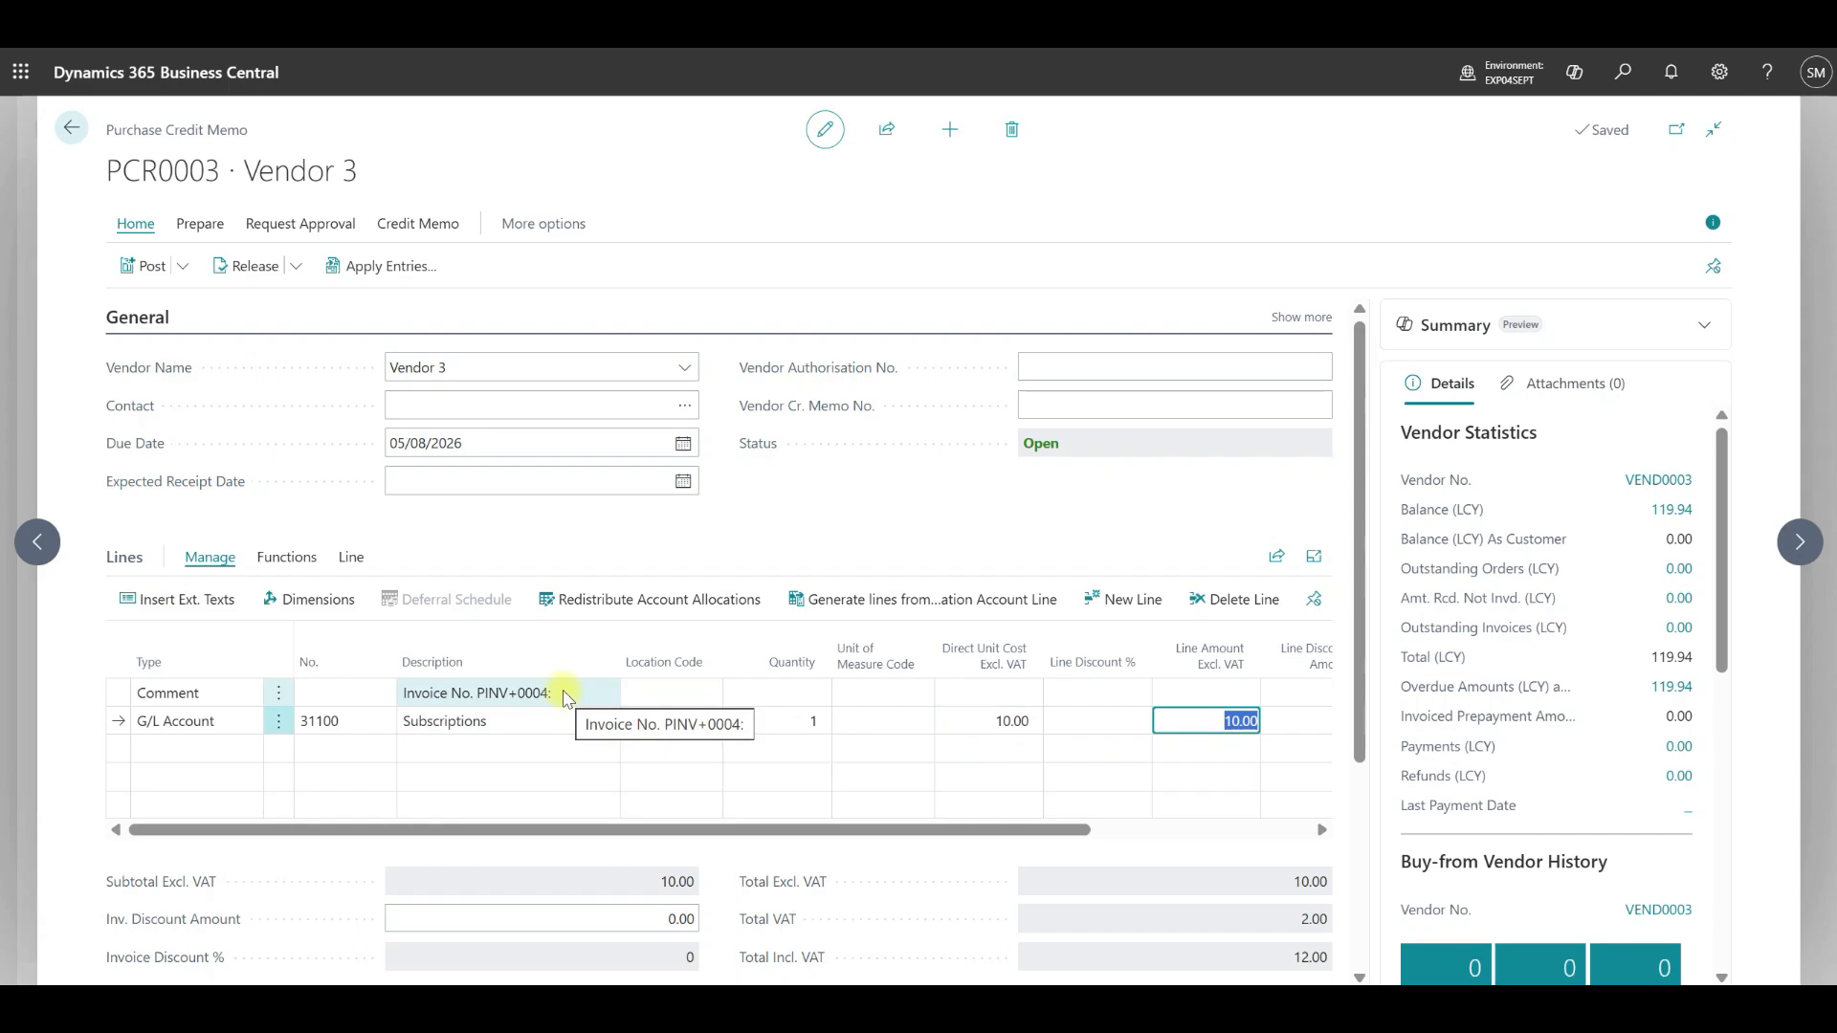
# Step: Post Vendor 3's credit memo, accepting the differing posting date, and open the posted credit memo in an expanded view
pyautogui.click(148, 272)
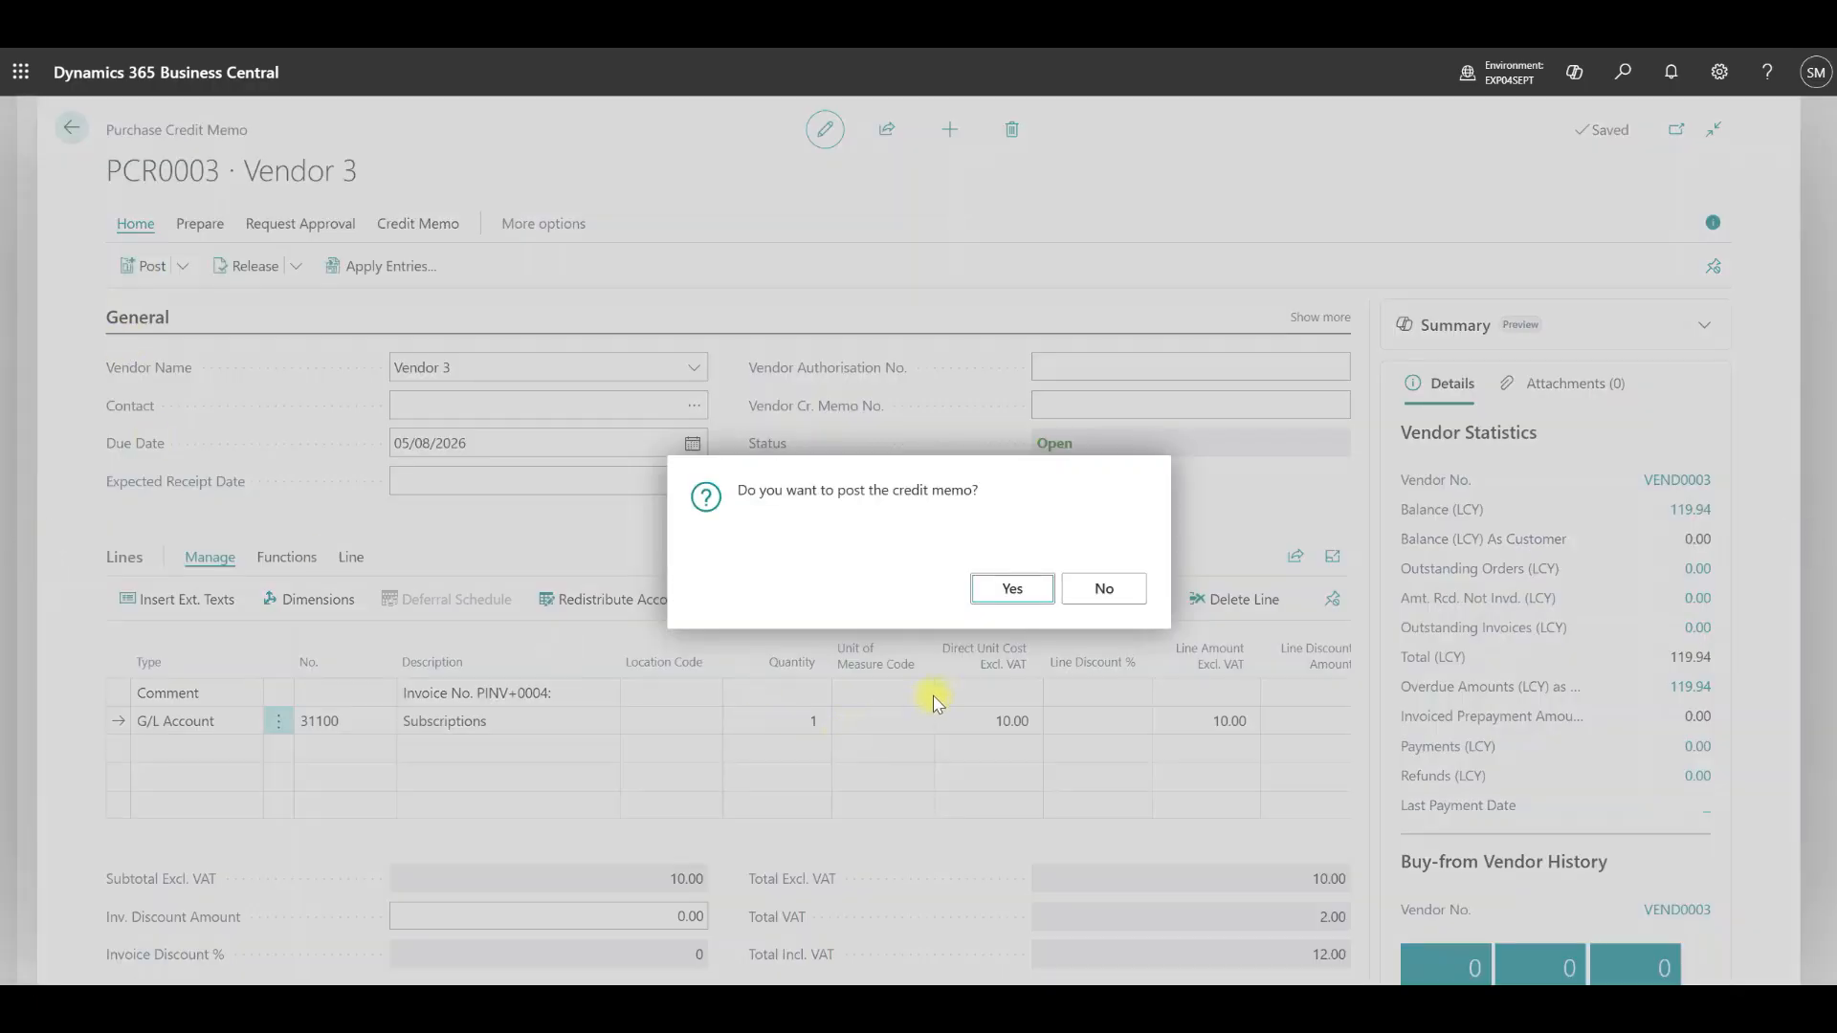
pyautogui.click(1014, 593)
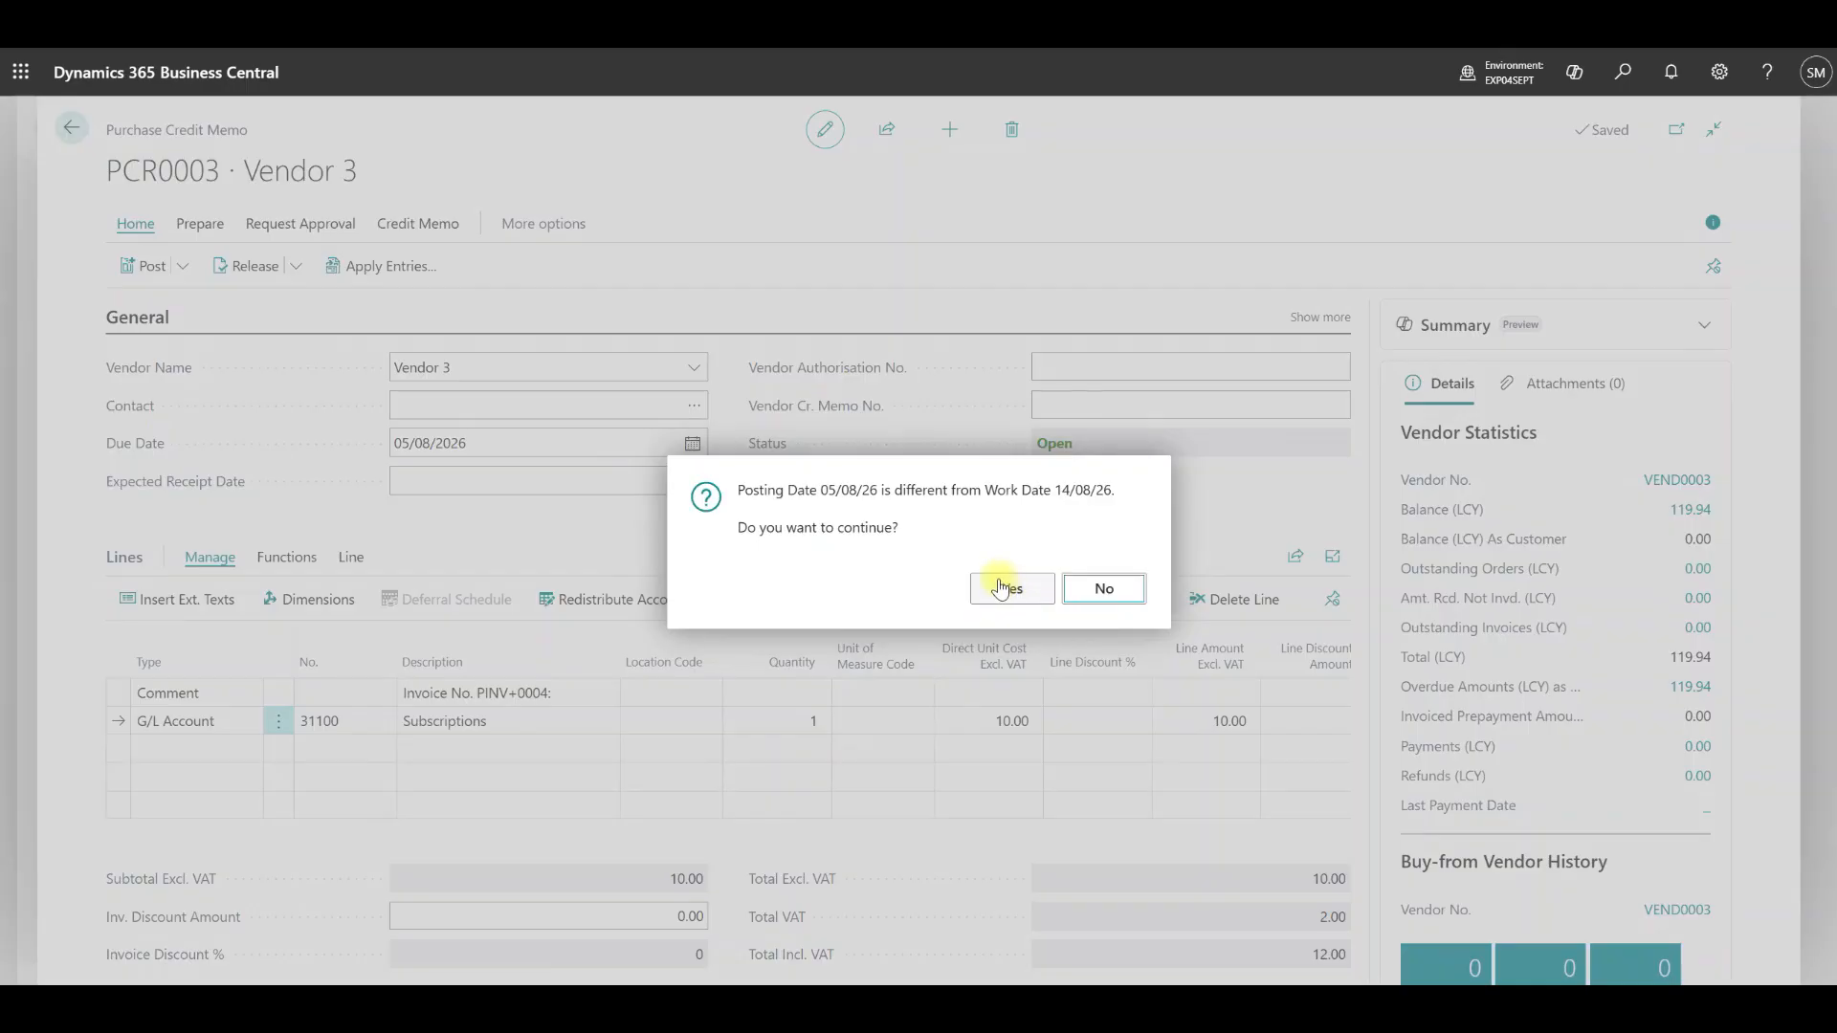
pyautogui.click(1000, 585)
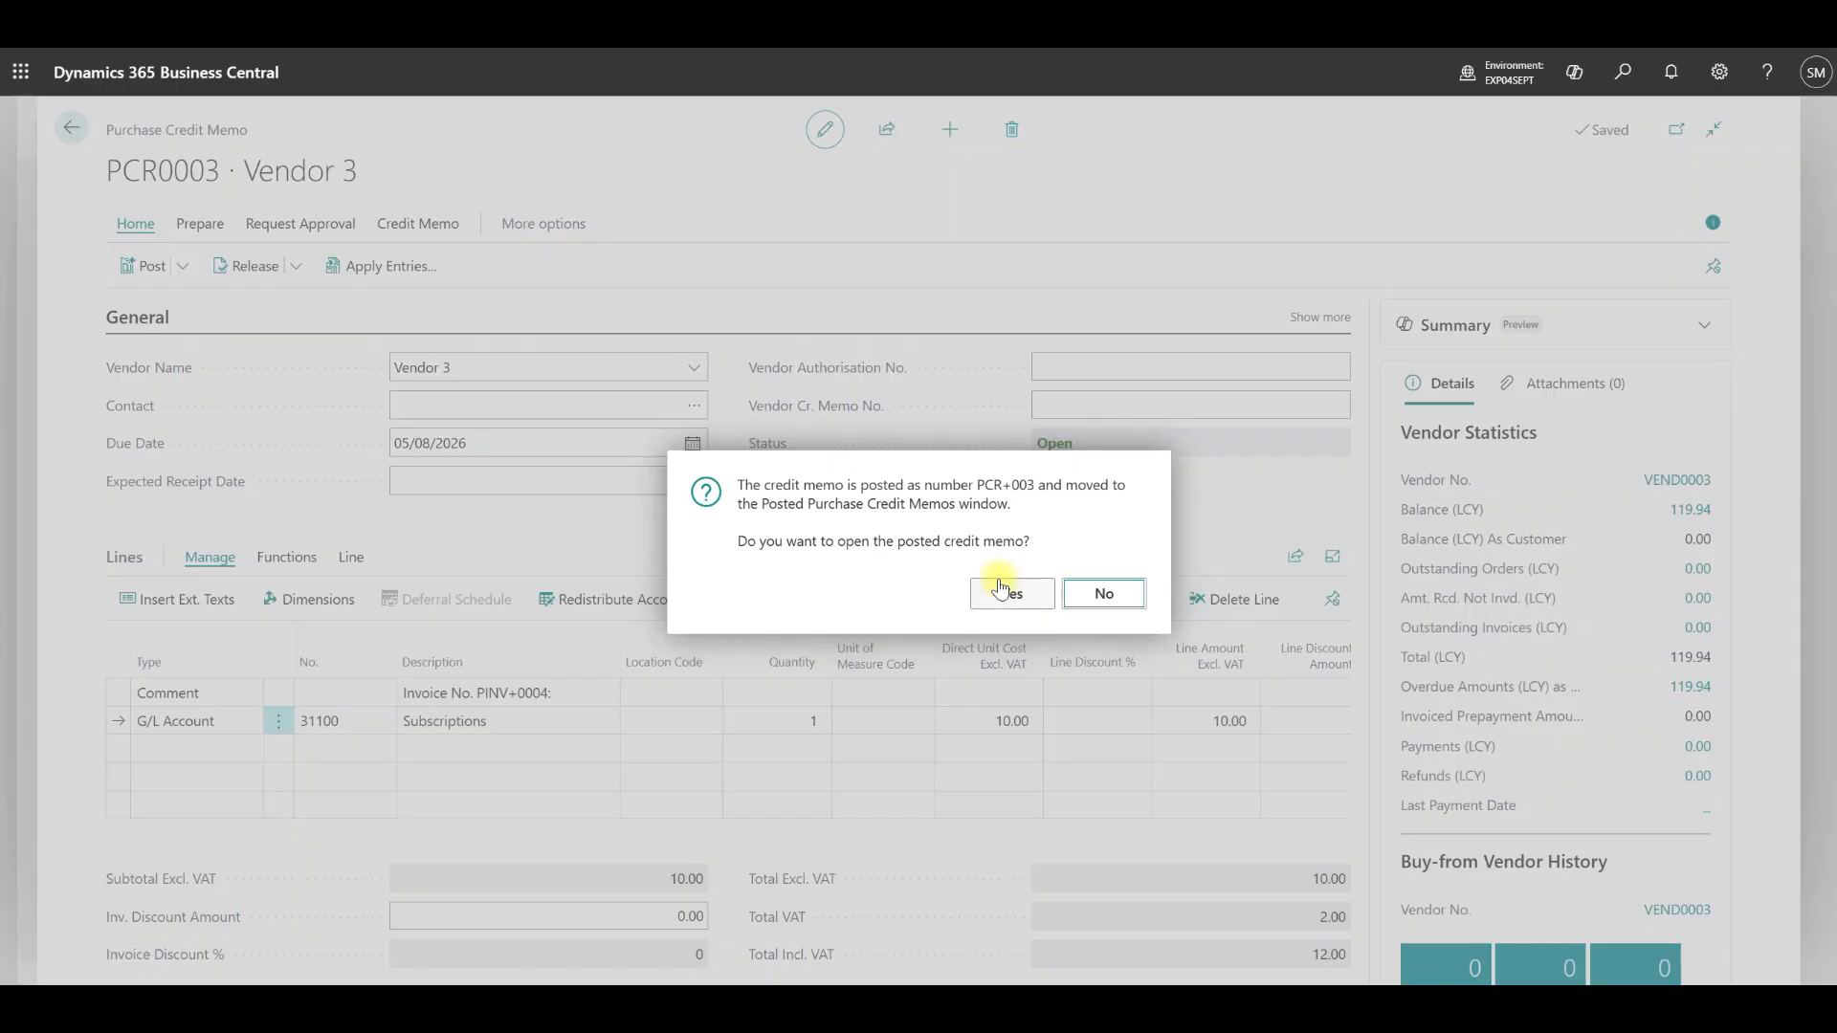
pyautogui.click(1017, 597)
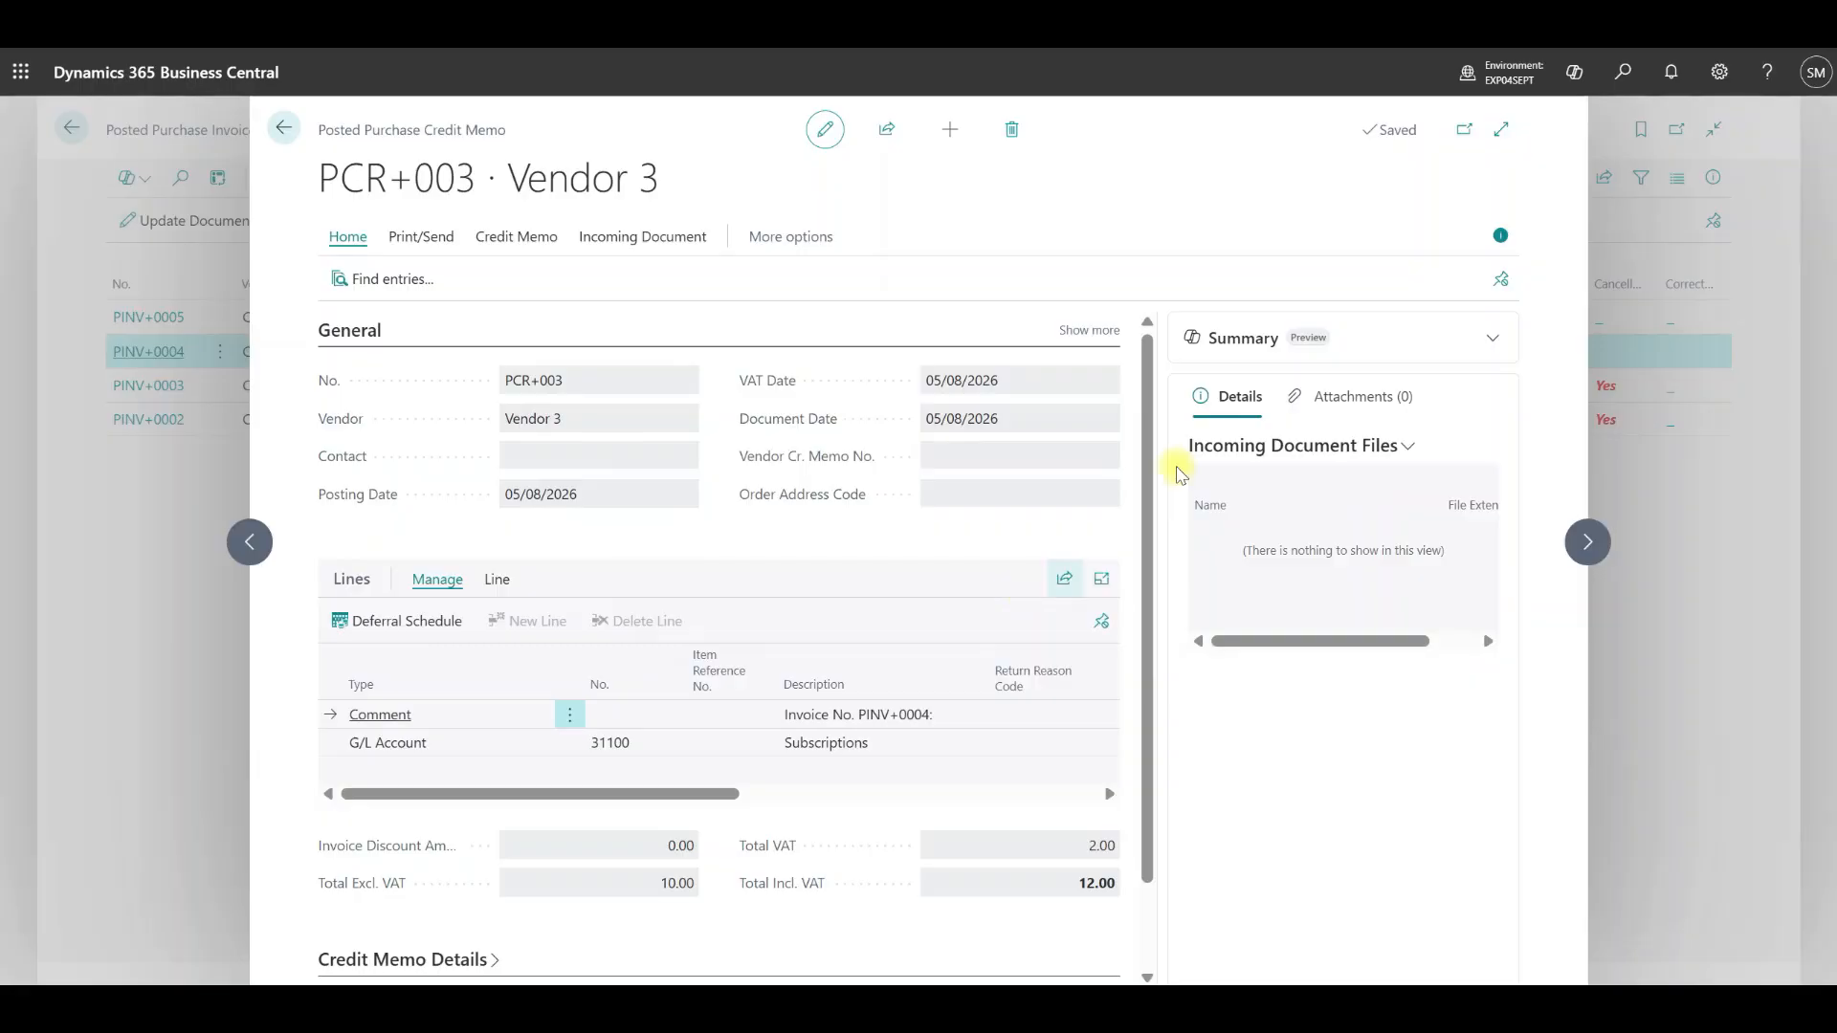
pyautogui.click(1503, 134)
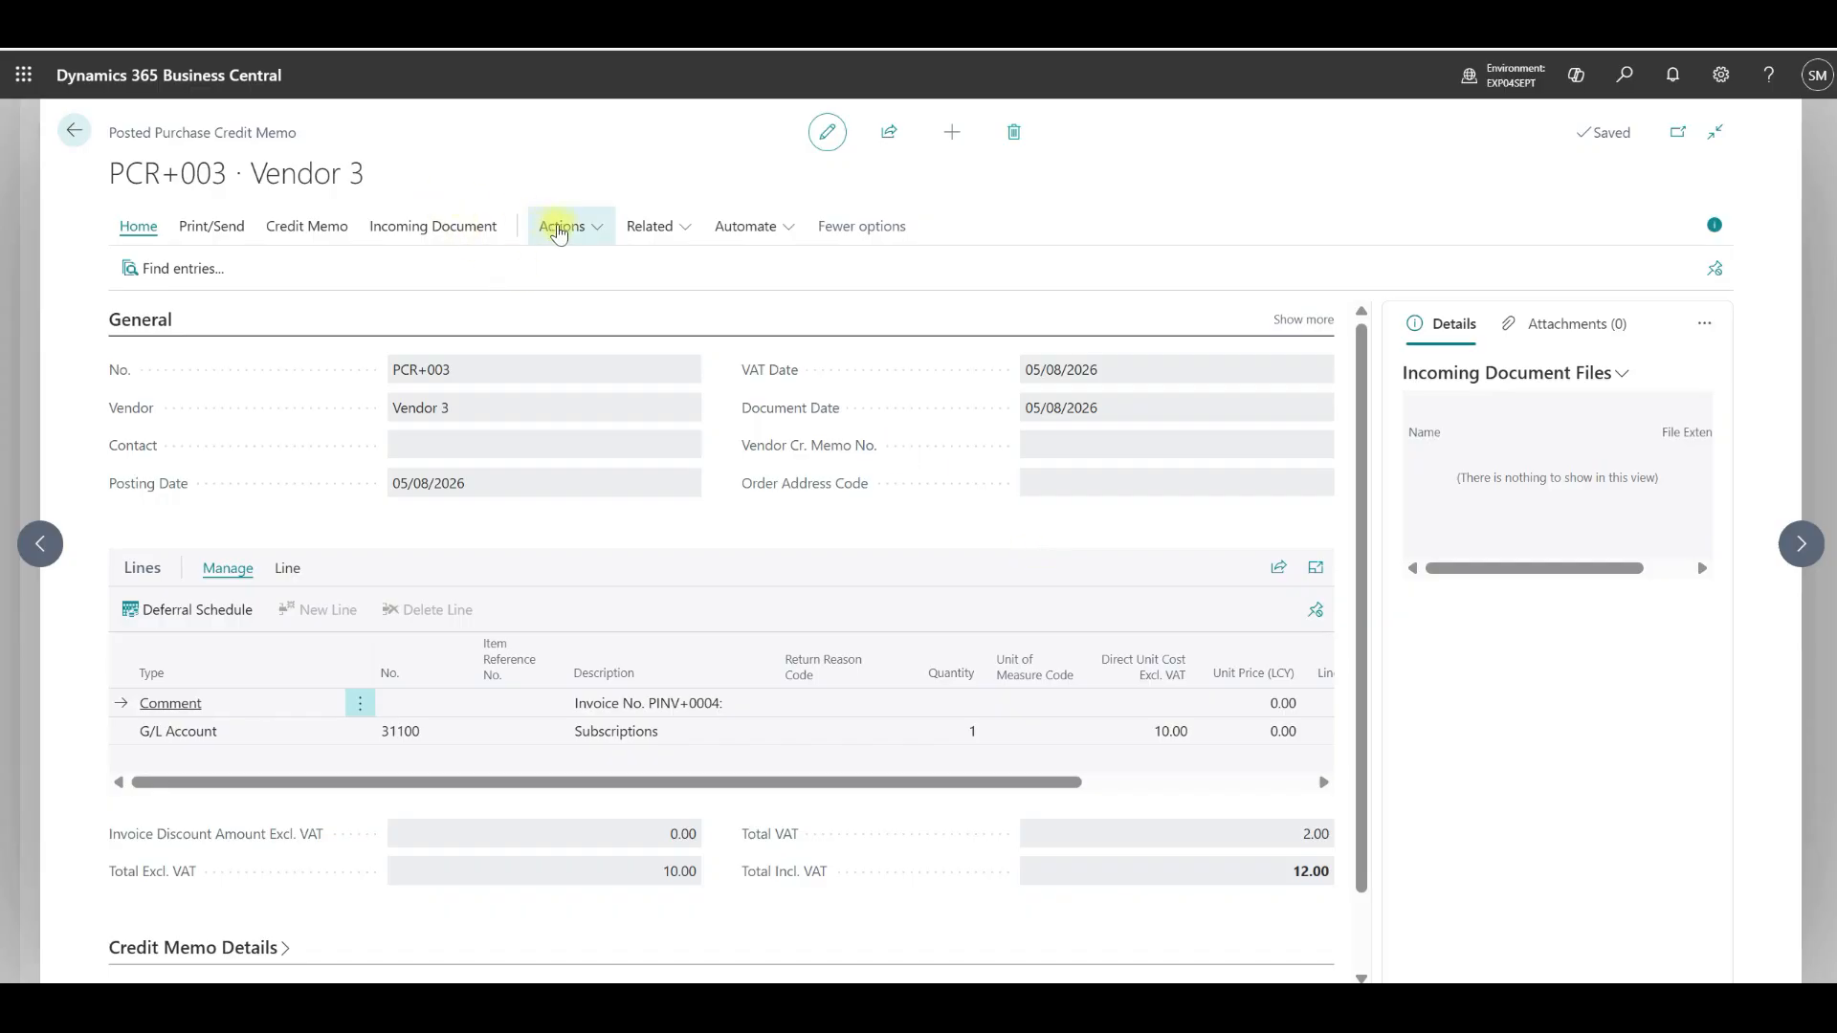
# Step: Open Vendor 3's ledger entries from the balance on the vendor card and examine the CREDIT MEMO invoice's remaining amount
pyautogui.click(572, 239)
pyautogui.moveTo(628, 305)
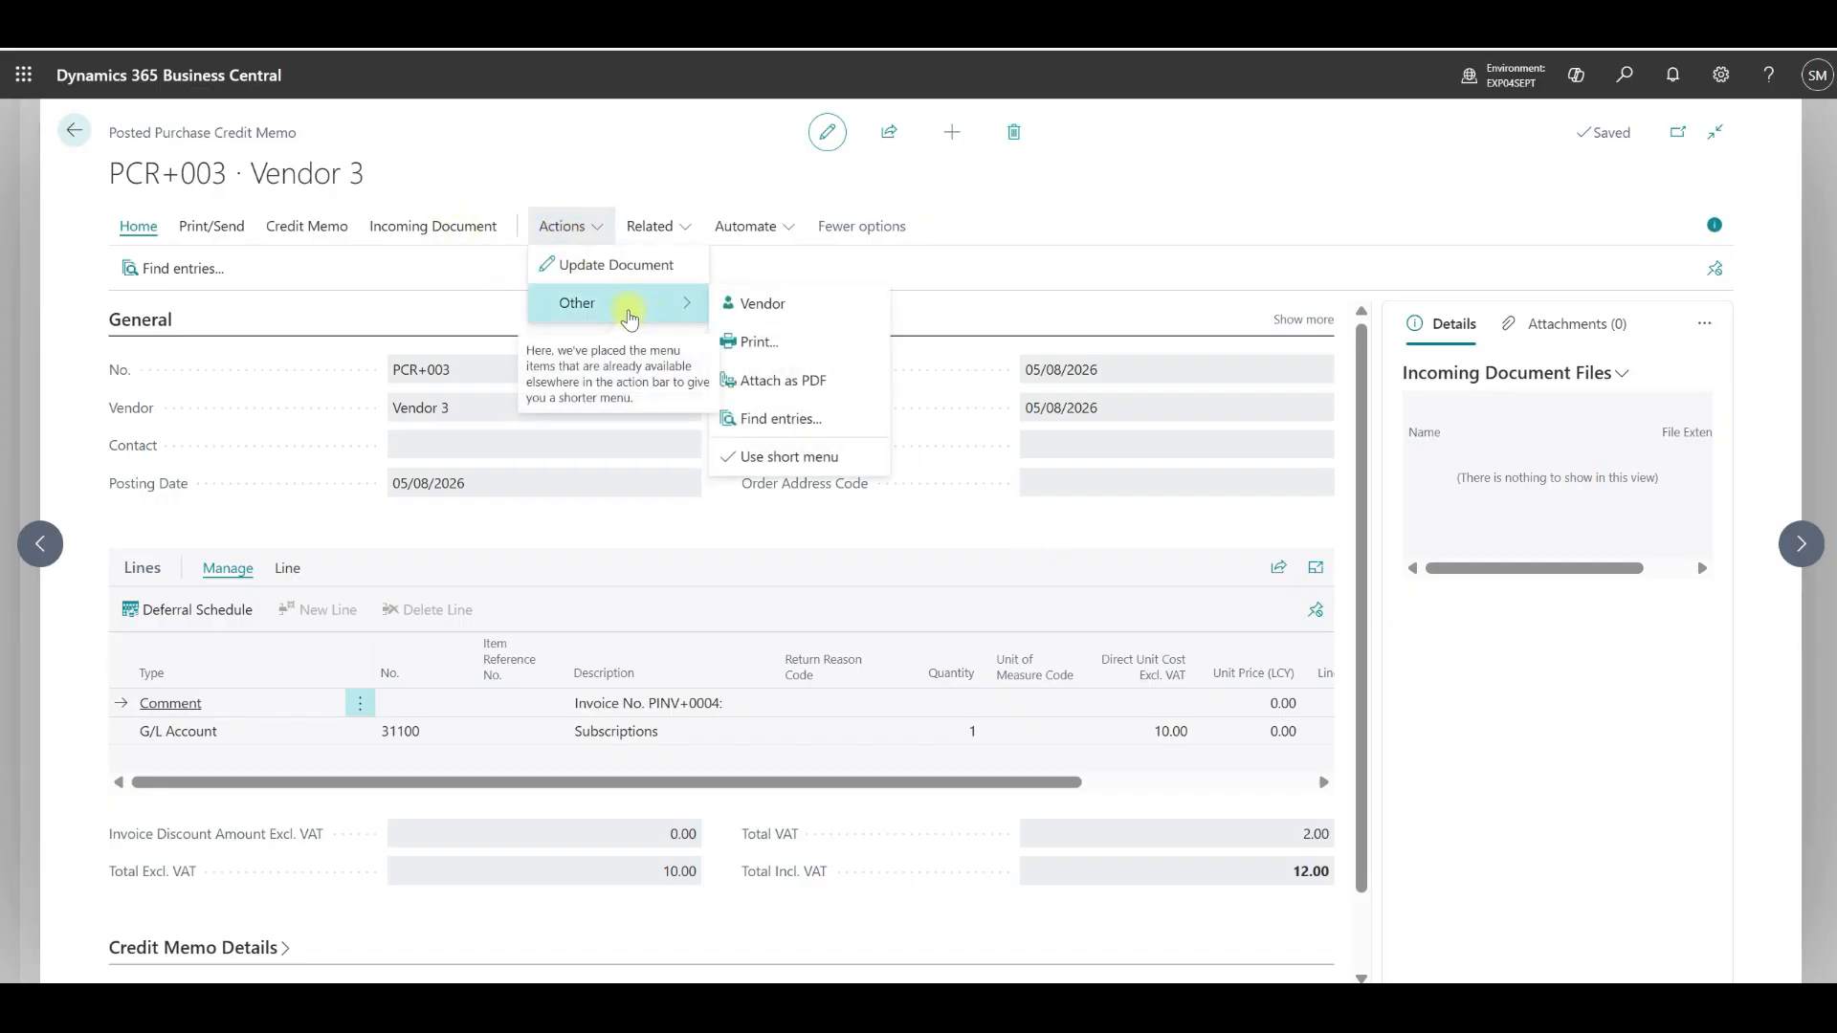
pyautogui.click(754, 305)
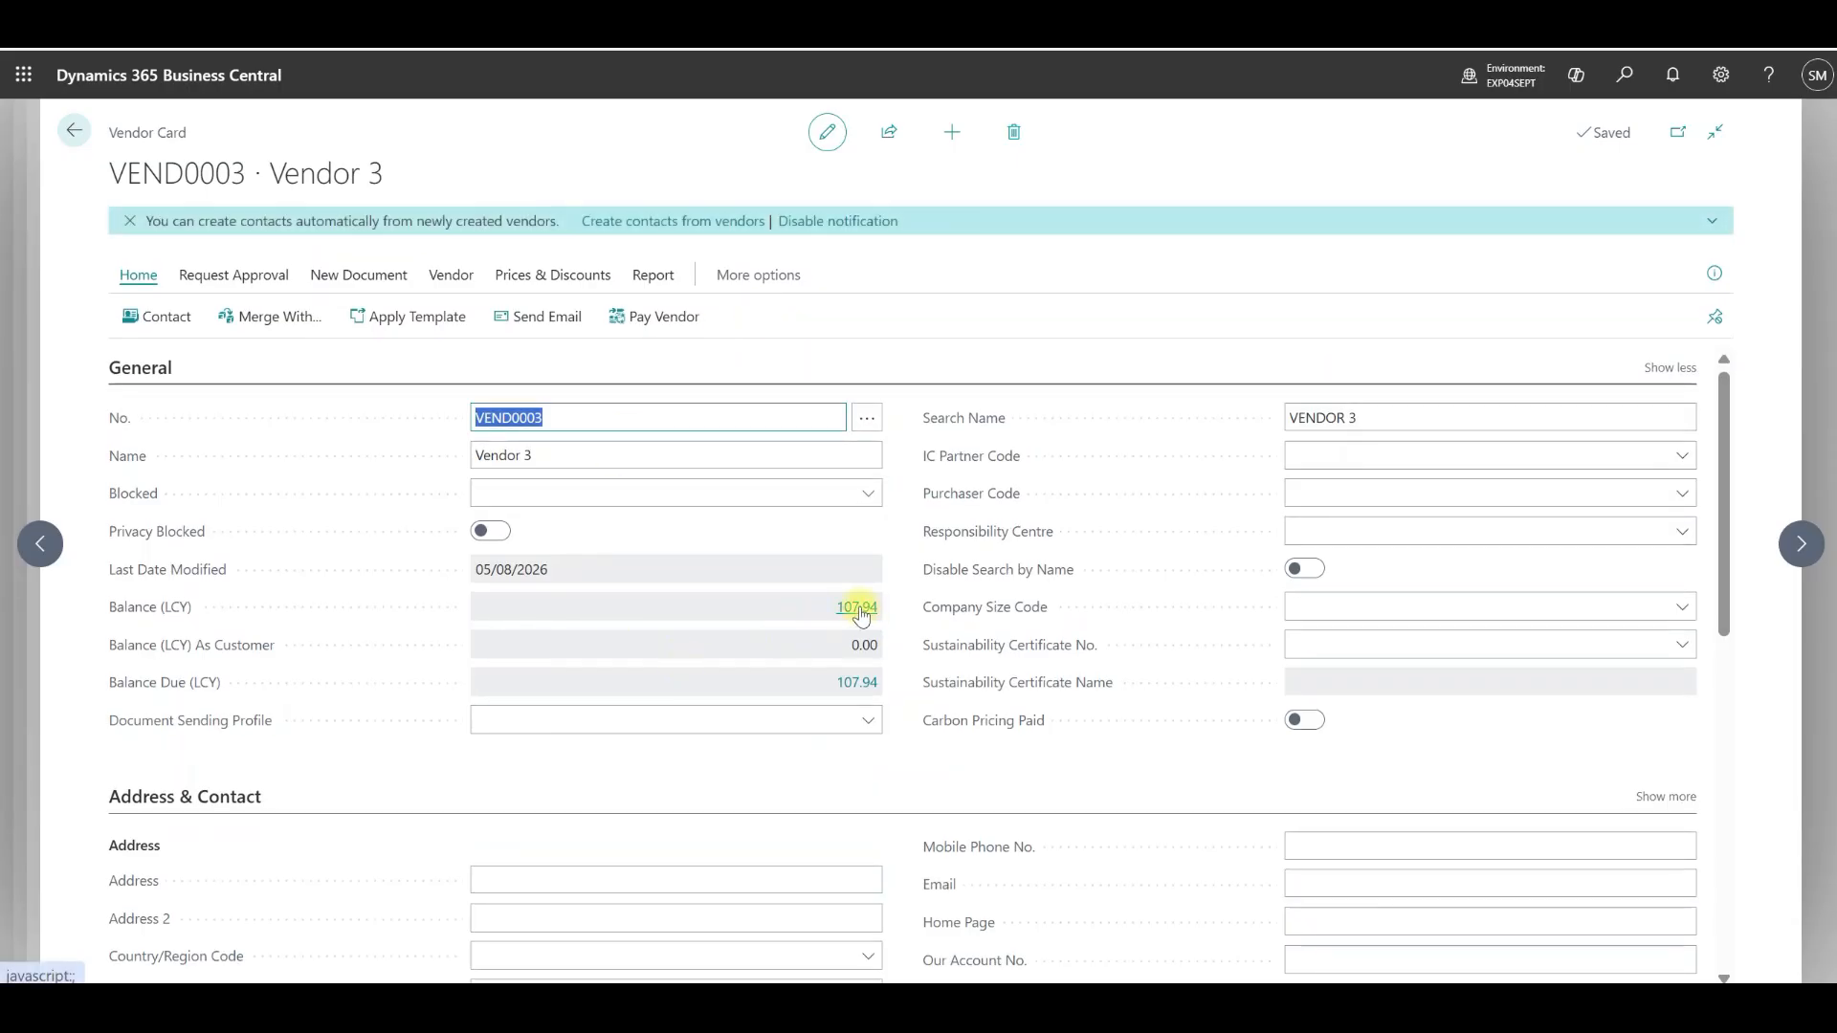
pyautogui.click(858, 609)
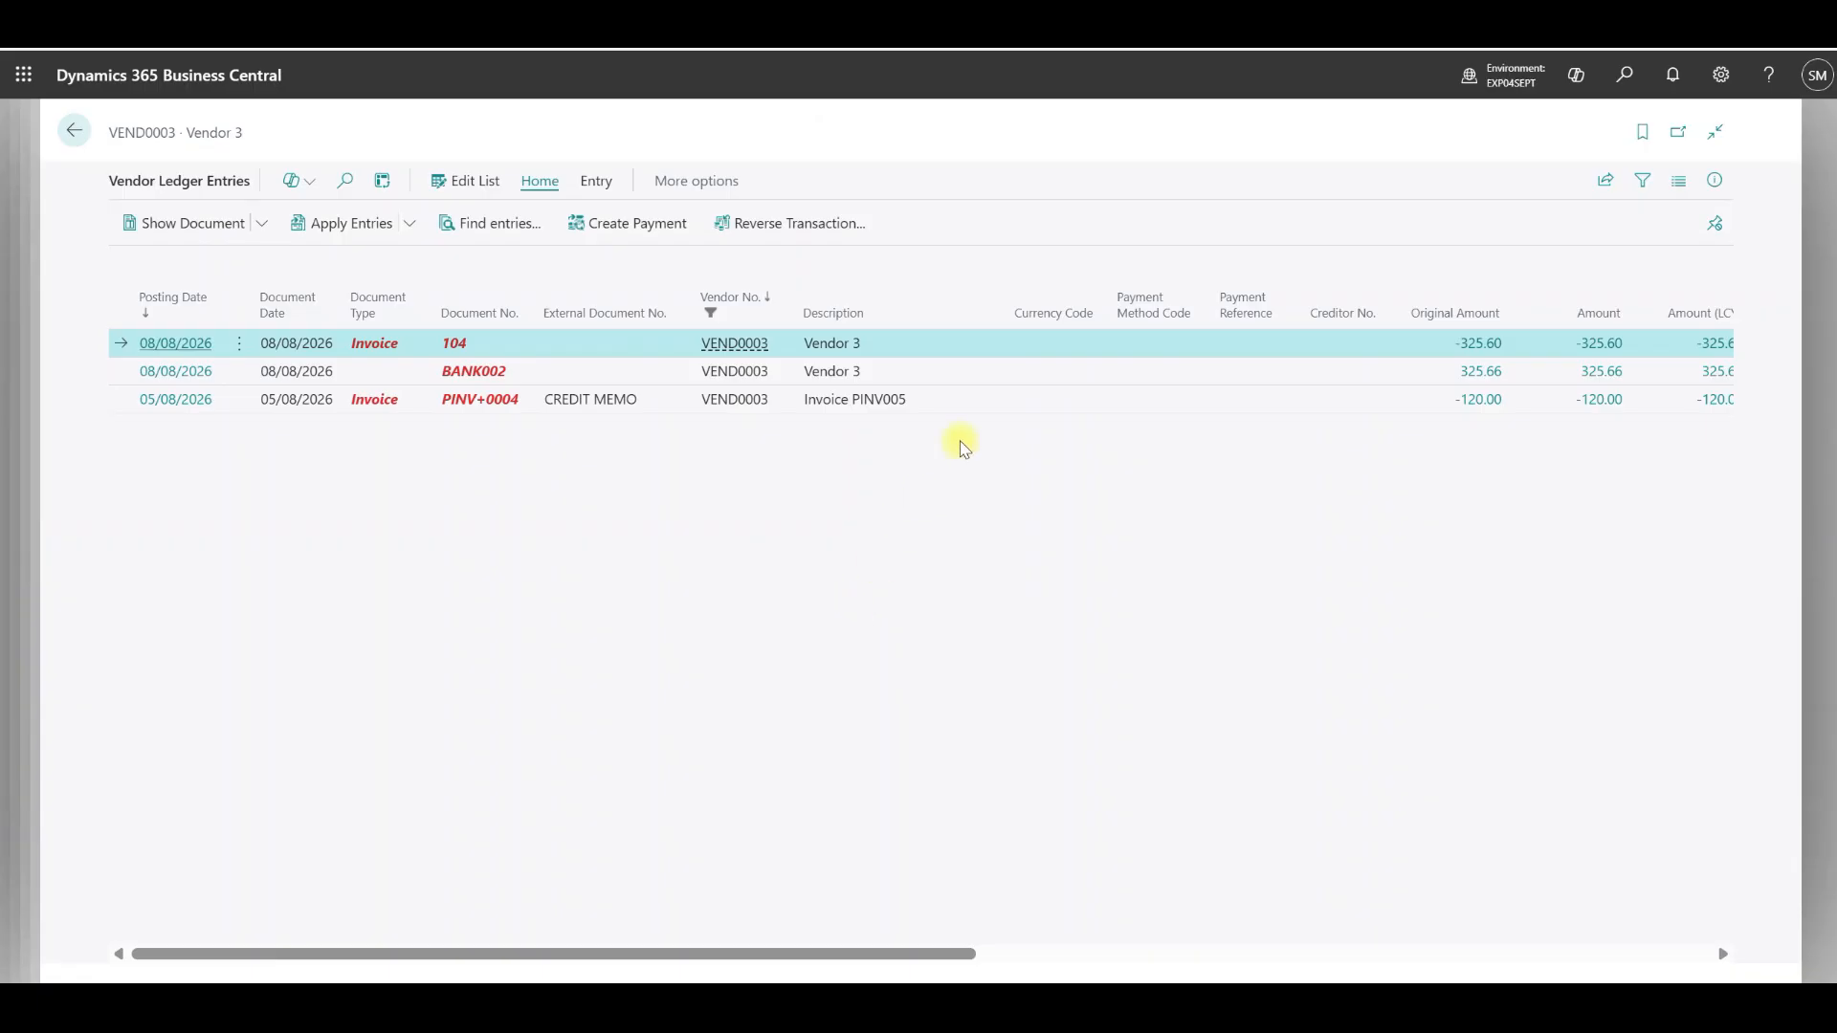
pyautogui.click(978, 407)
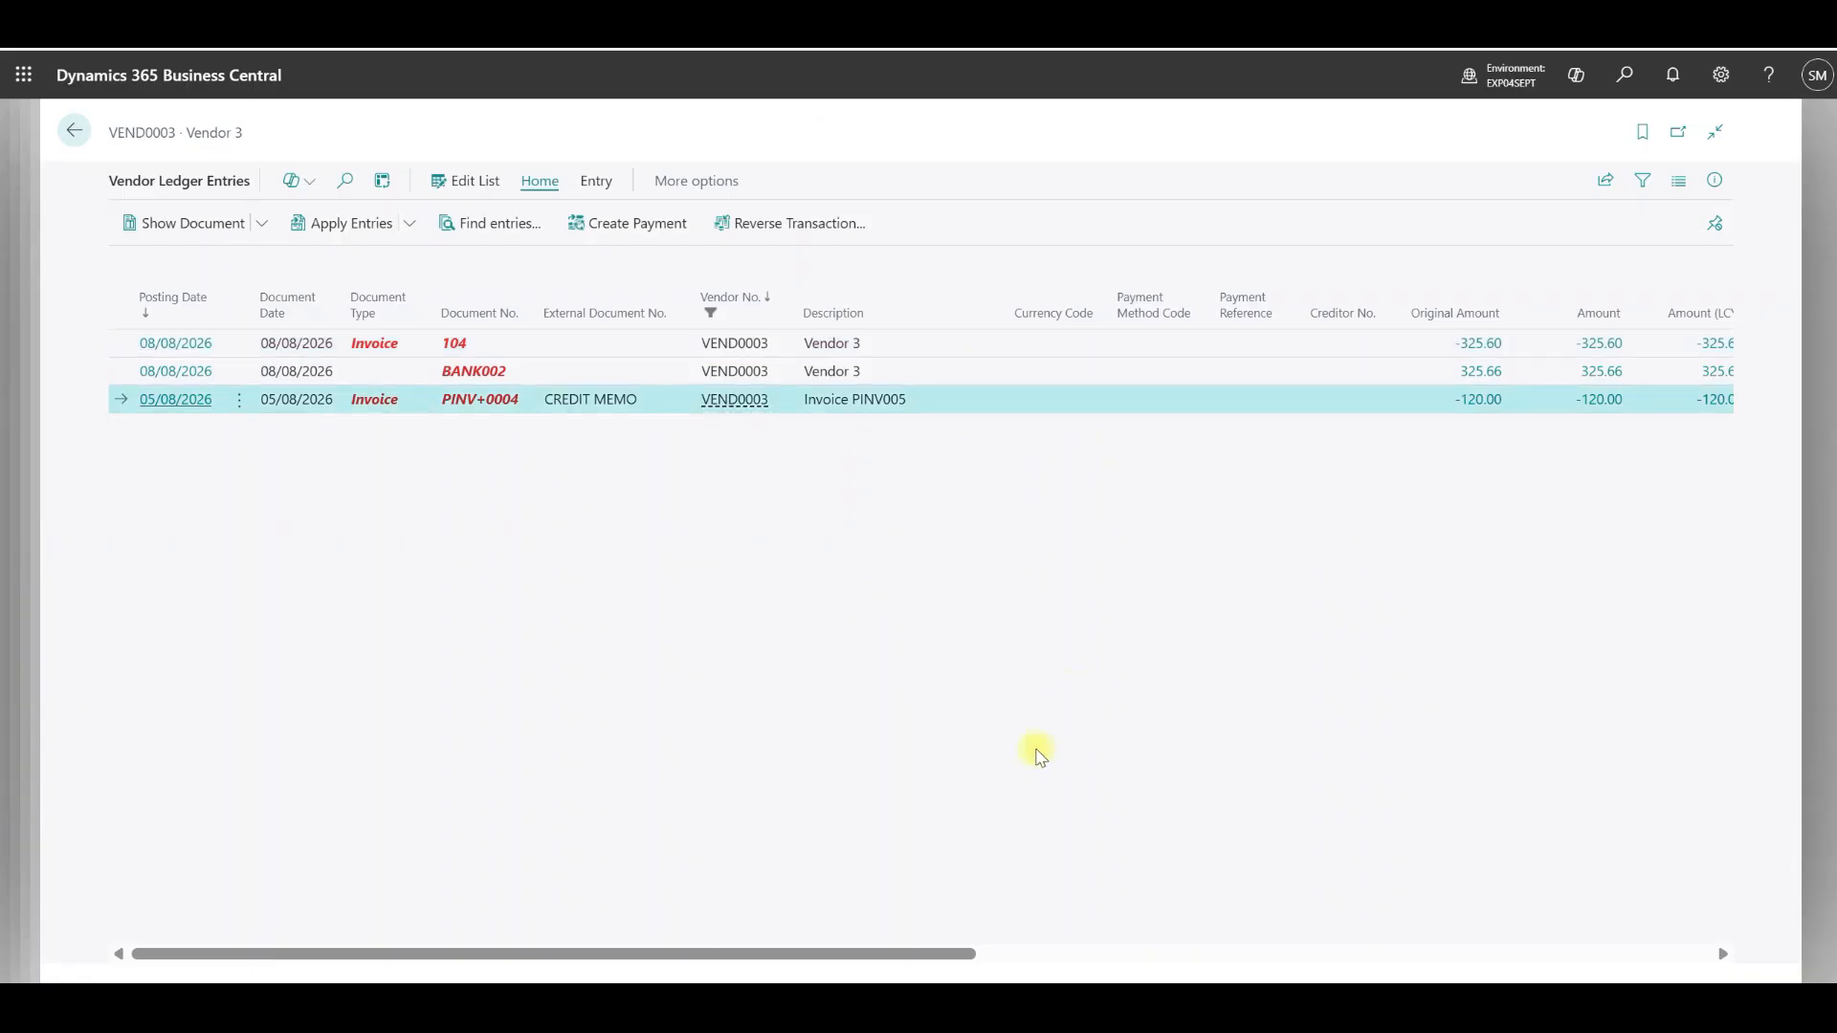
pyautogui.moveTo(957, 960); pyautogui.dragTo(1278, 971)
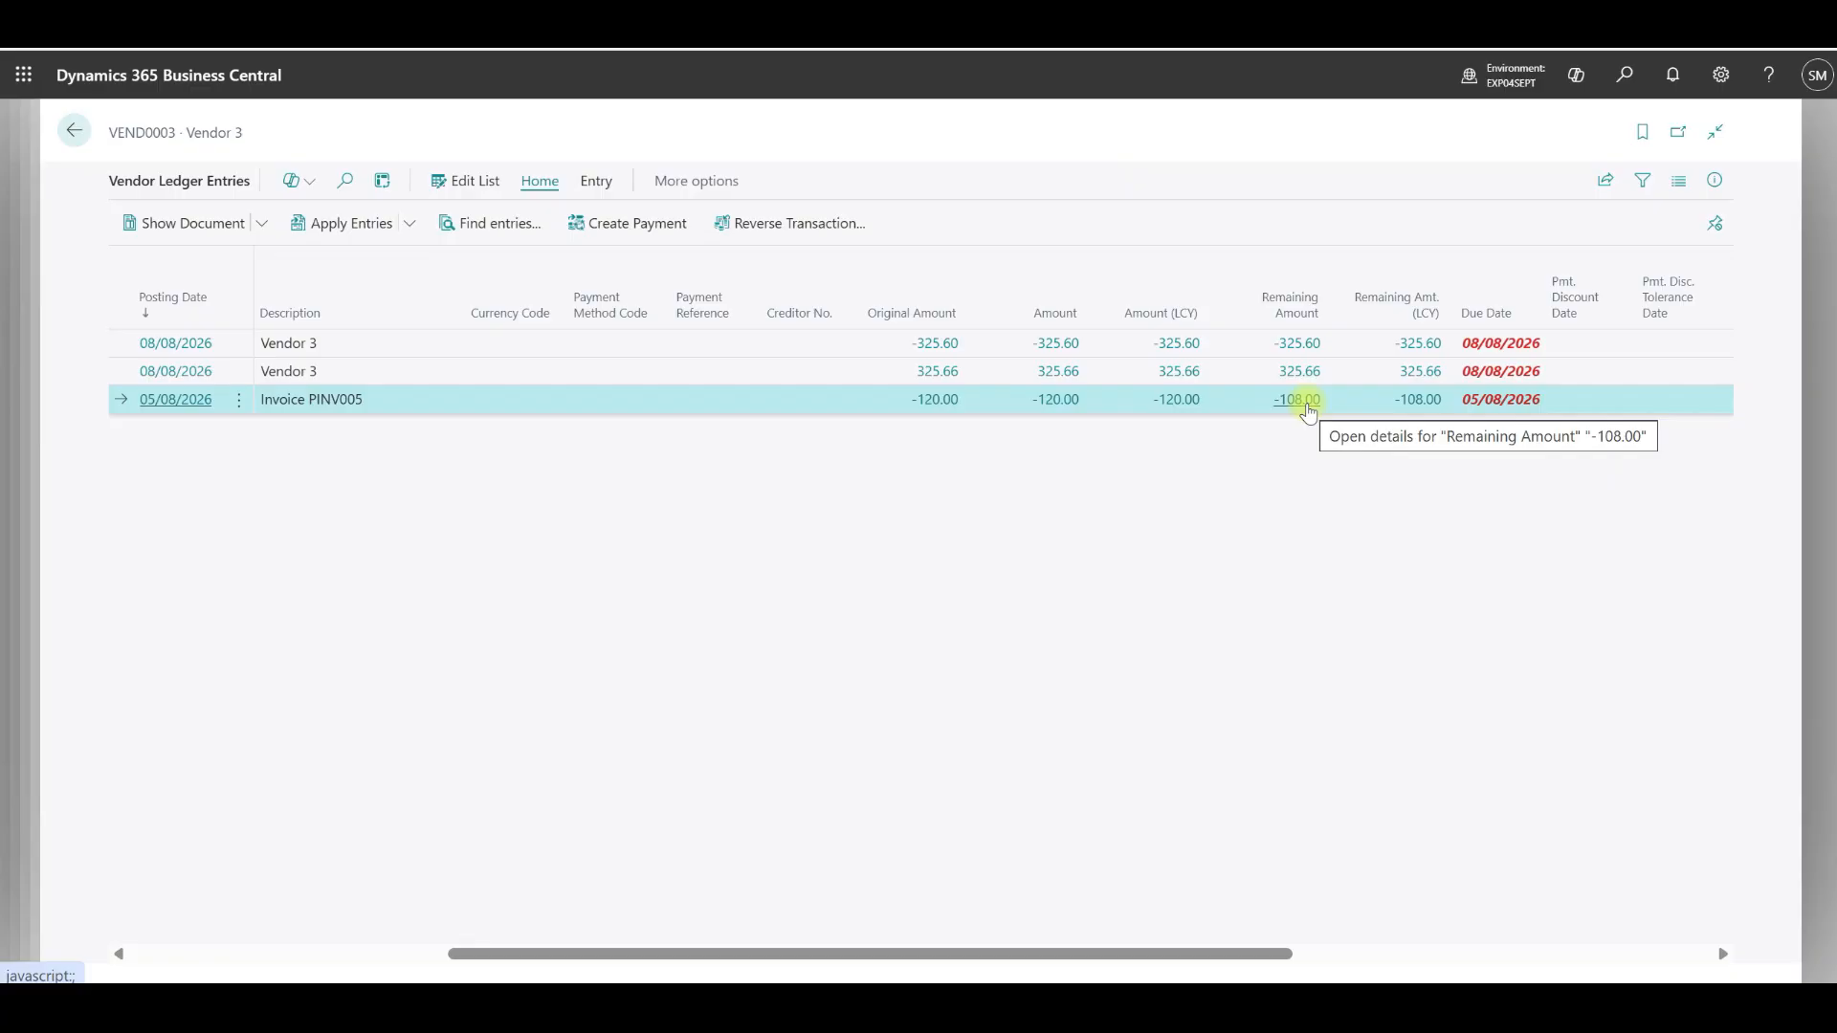
# Step: View the entries applied to Vendor 3's CREDIT MEMO invoice, then return to the vendor ledger entries
pyautogui.click(594, 182)
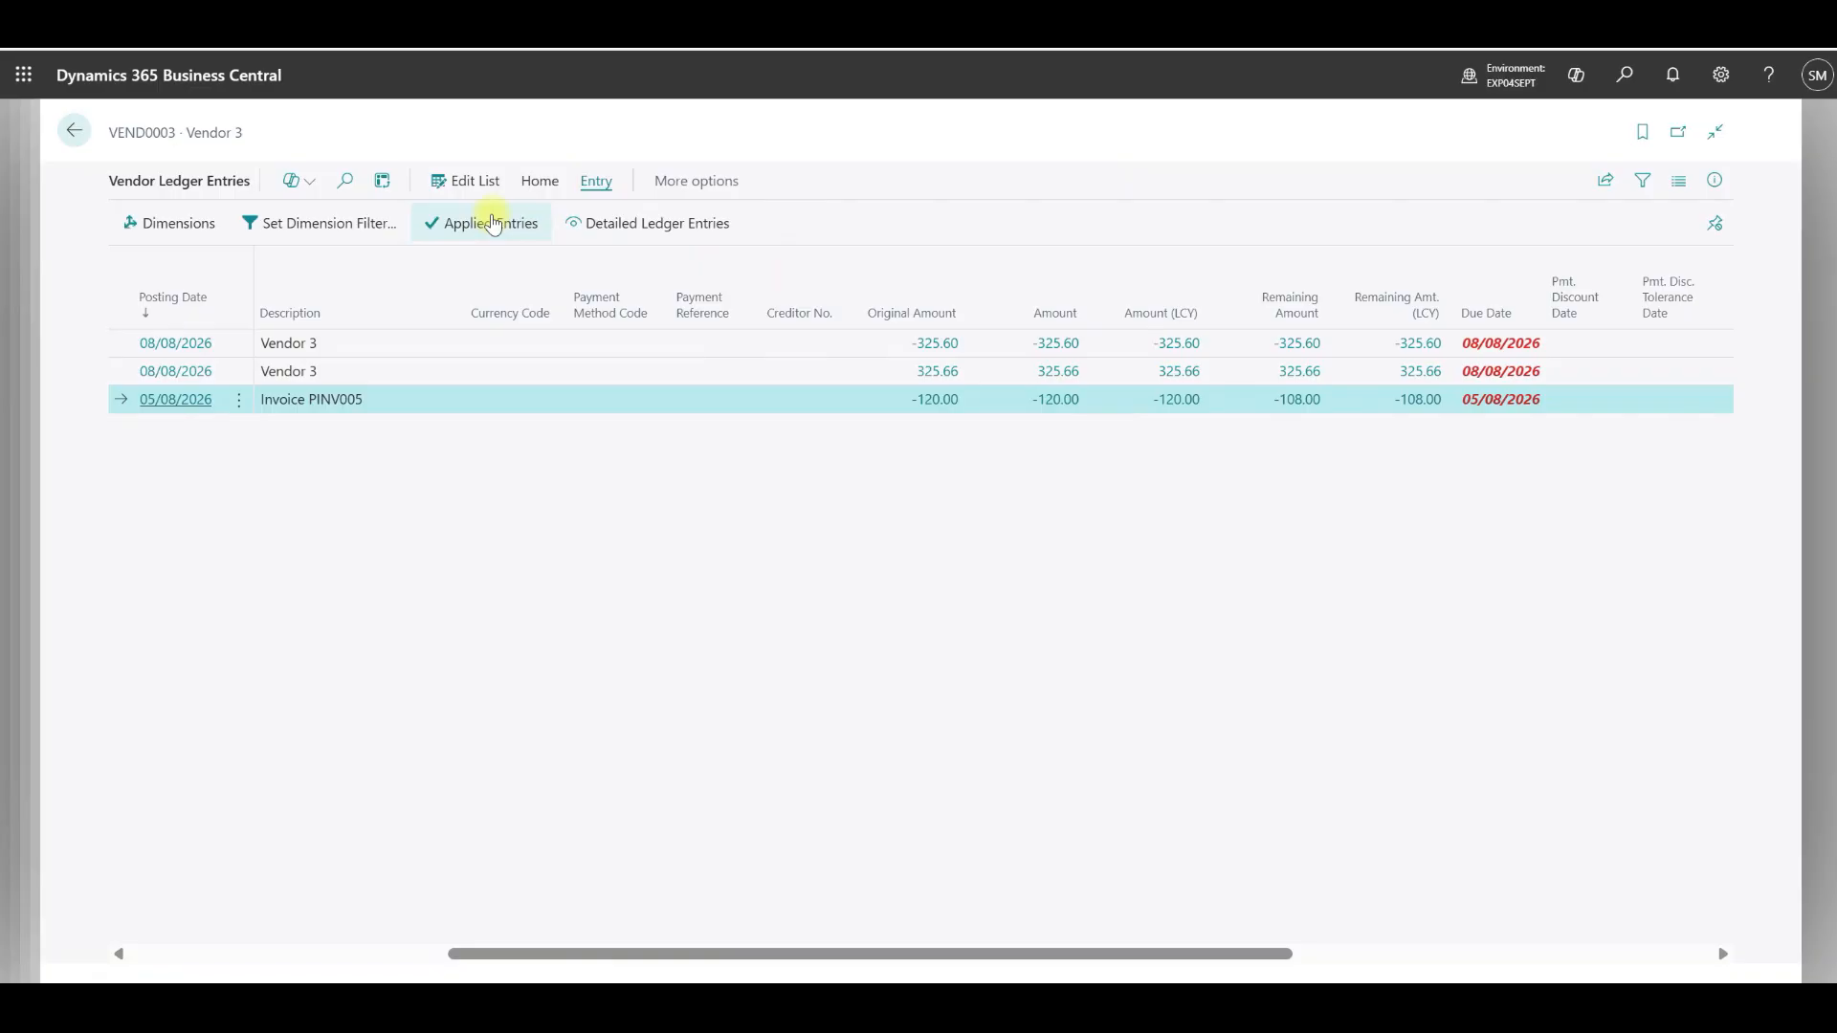
pyautogui.click(492, 223)
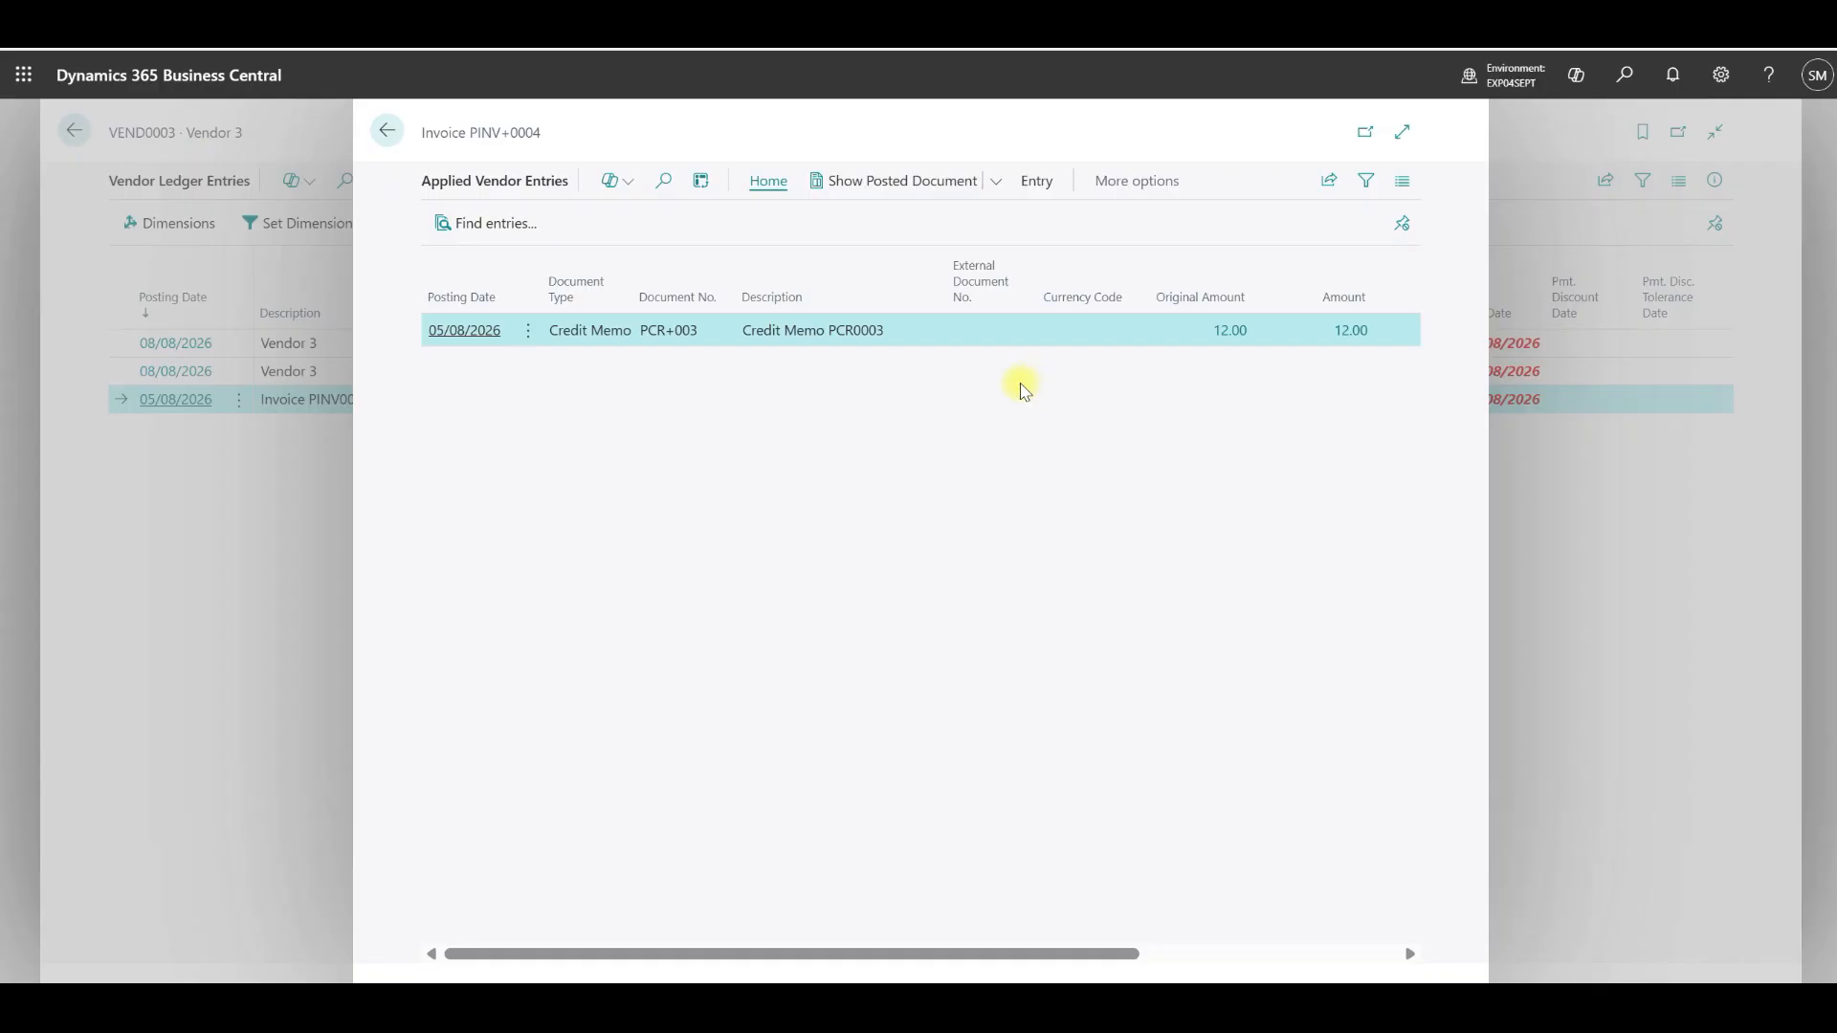
pyautogui.click(307, 488)
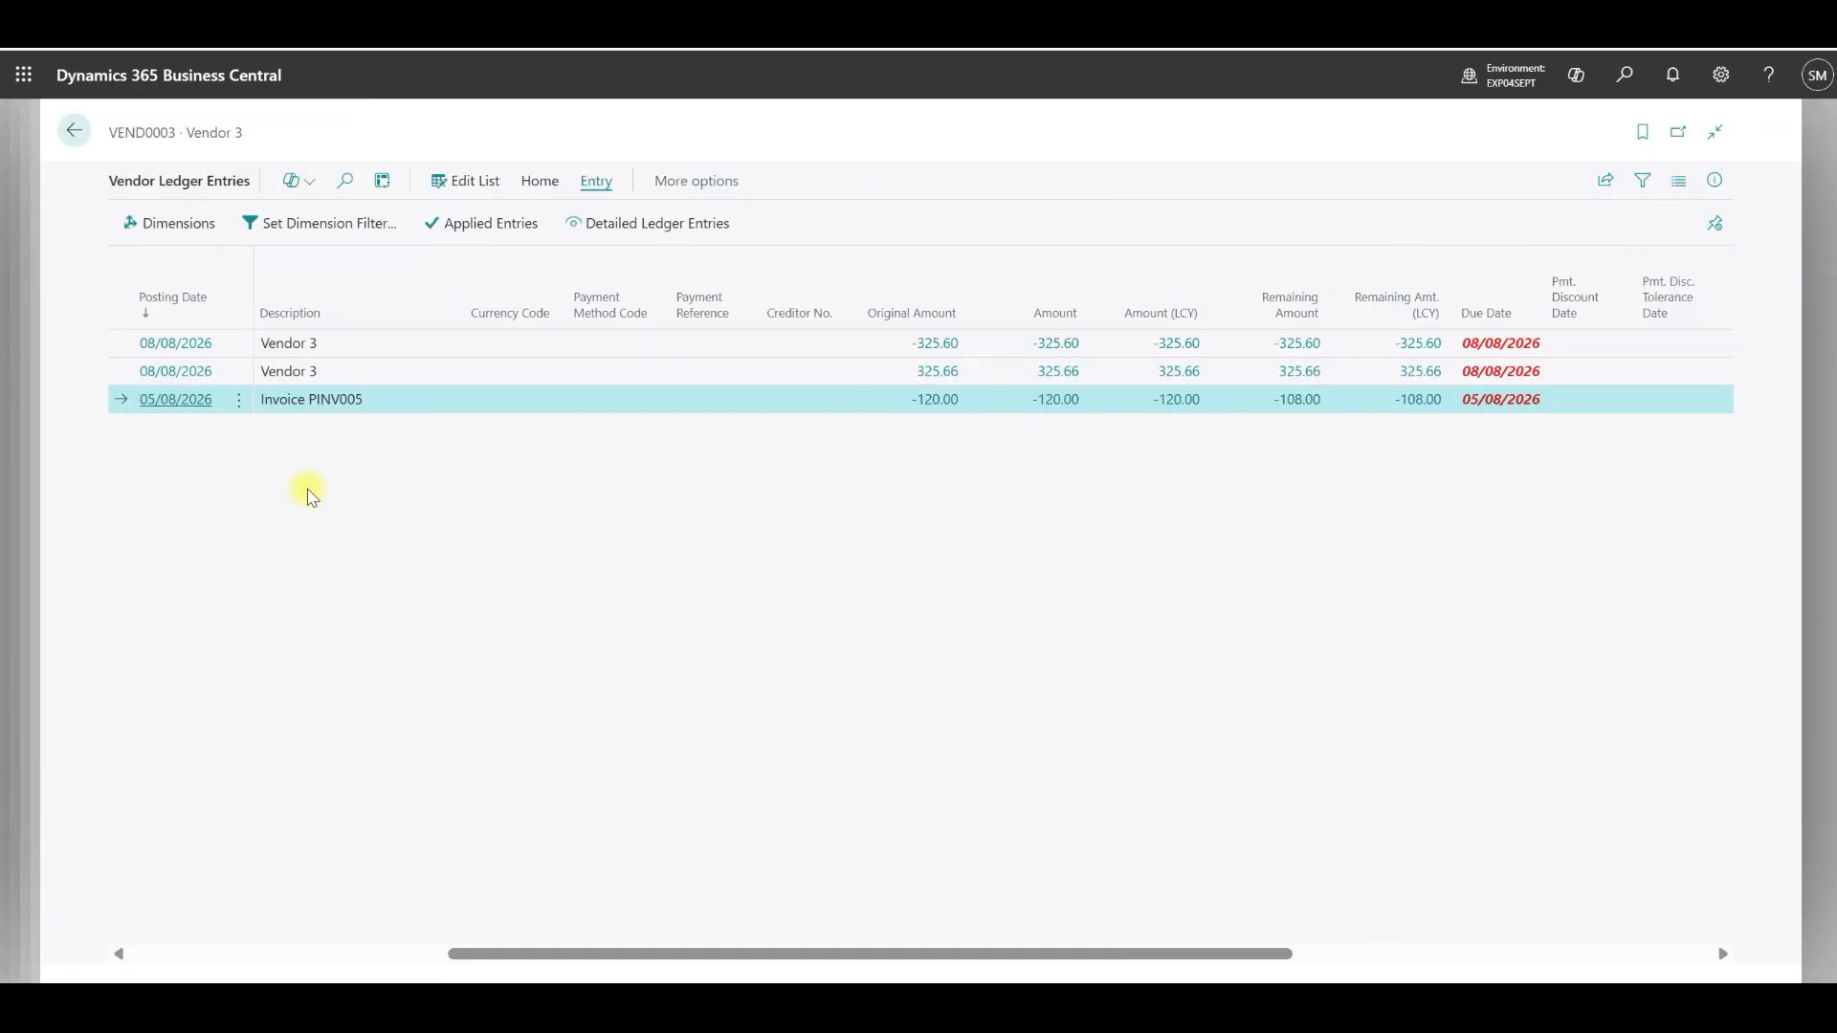